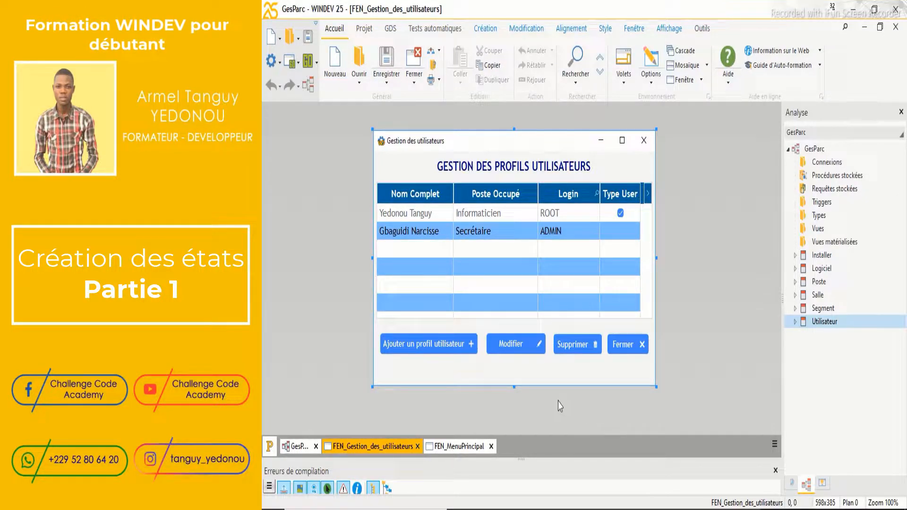
Open the FEN_MenuPrincipal window and show its ribbon's Accueil page
click(460, 448)
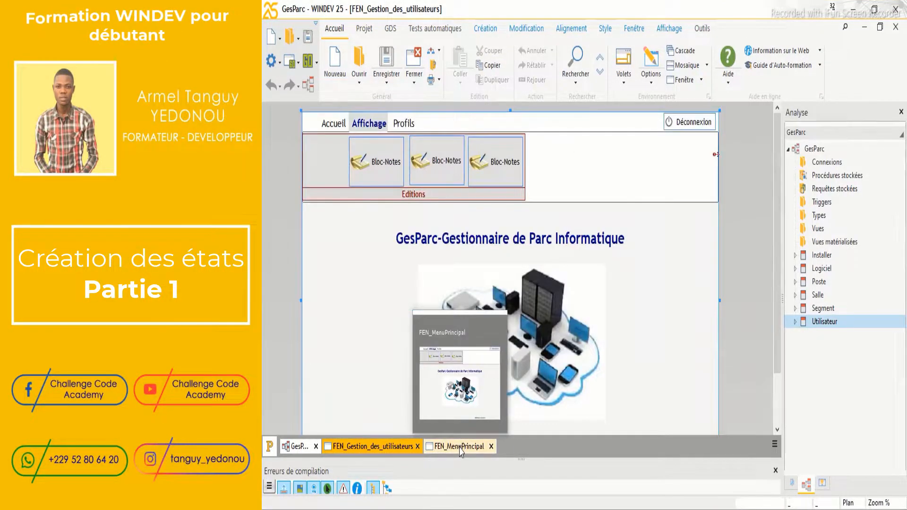
click(333, 124)
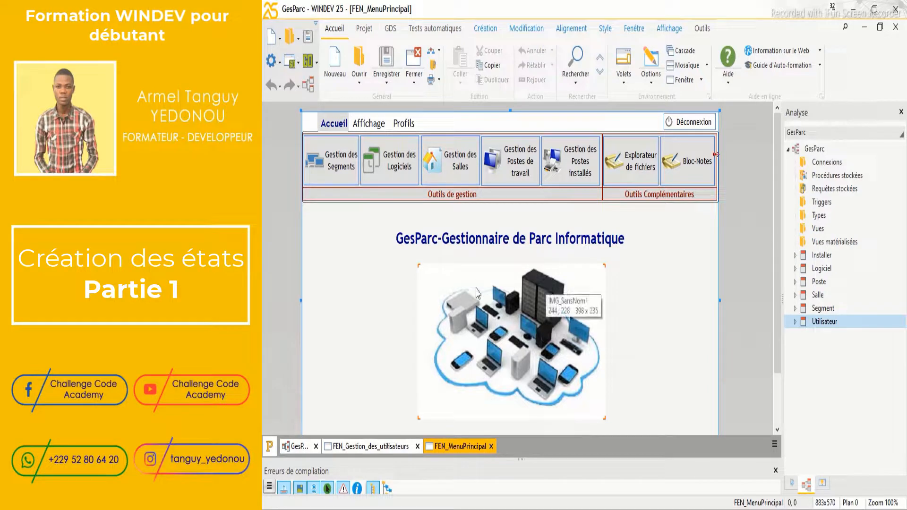
On the ribbon's Affichage page, nudge the third Bloc-Notes button four steps right
click(365, 126)
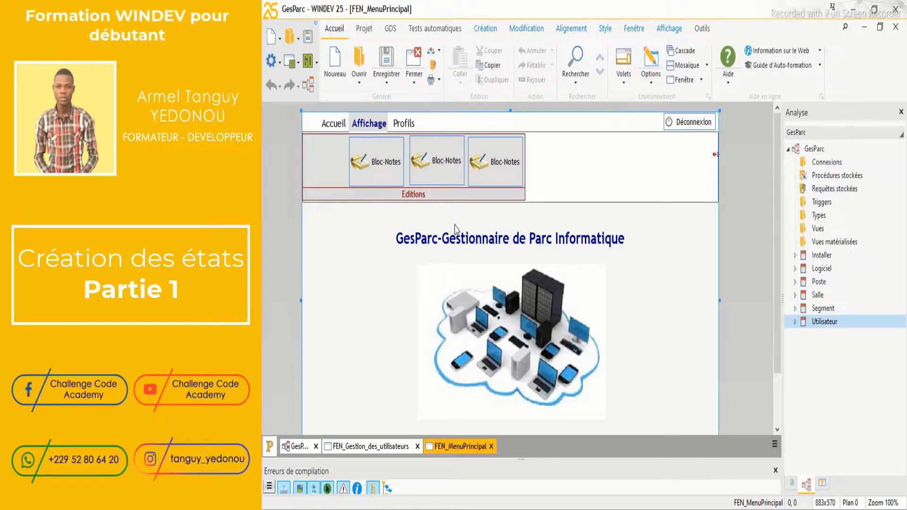
click(384, 169)
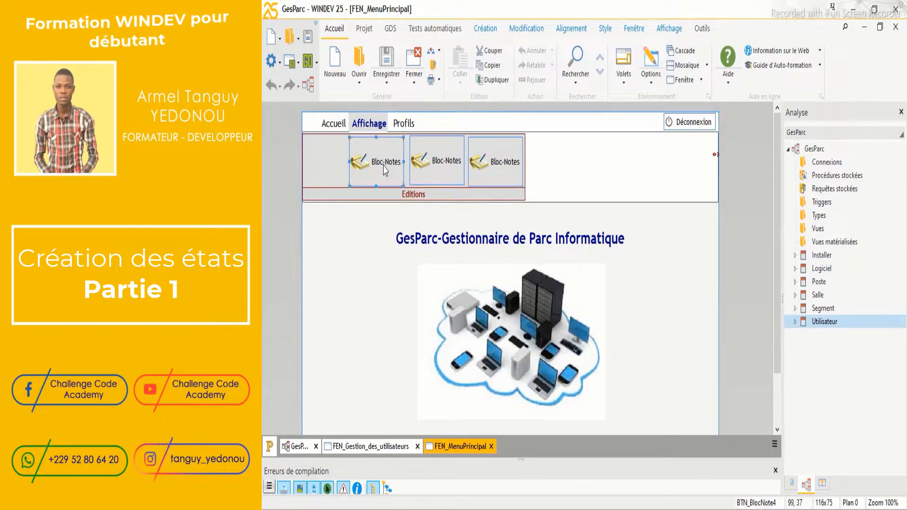
click(489, 163)
key(Right)
key(Right)
key(Right)
key(Right)
key(Right)
key(Right)
key(Right)
key(Right)
key(Right)
key(Right)
key(Right)
key(Right)
key(Right)
key(Right)
key(Right)
key(Right)
key(Right)
key(Right)
key(Right)
key(Right)
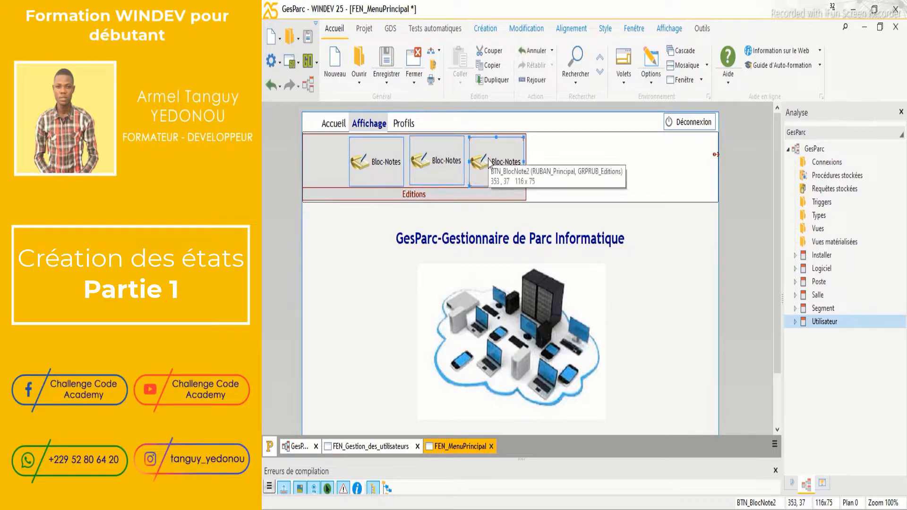
key(Right)
key(Right)
key(Right)
key(Right)
key(Right)
key(Right)
key(Right)
key(Right)
key(Right)
key(Right)
key(Right)
key(Right)
key(Right)
key(Right)
key(Right)
key(Right)
key(Right)
key(Right)
key(Right)
key(Right)
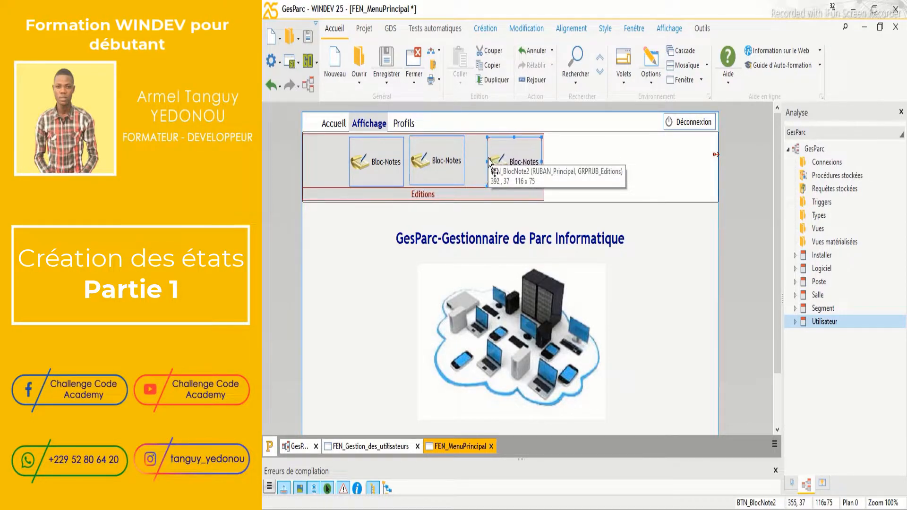
key(Right)
key(Right)
key(Right)
key(Right)
key(Right)
key(Right)
key(Right)
key(Right)
key(Right)
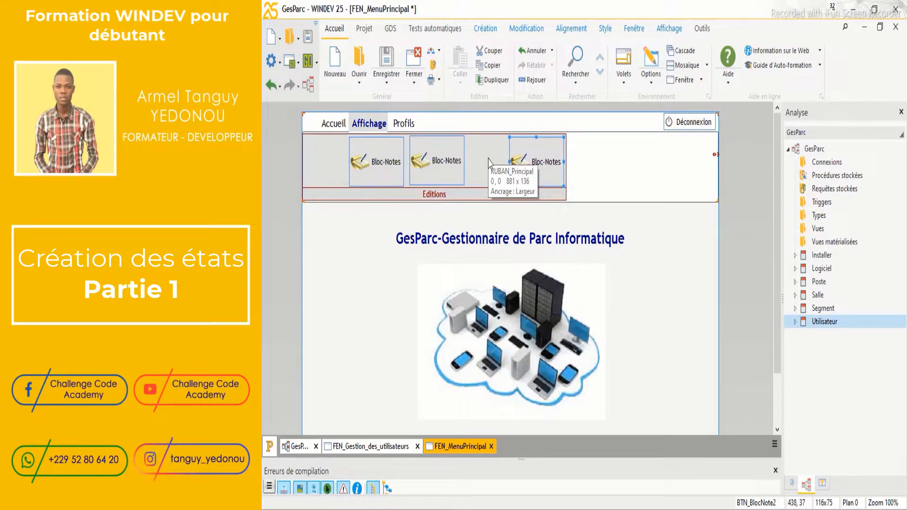
key(Right)
key(Right)
key(Right)
key(Right)
key(Right)
key(Right)
key(Right)
key(Right)
key(Right)
key(Right)
key(Right)
key(Right)
key(Right)
key(Right)
key(Right)
key(Right)
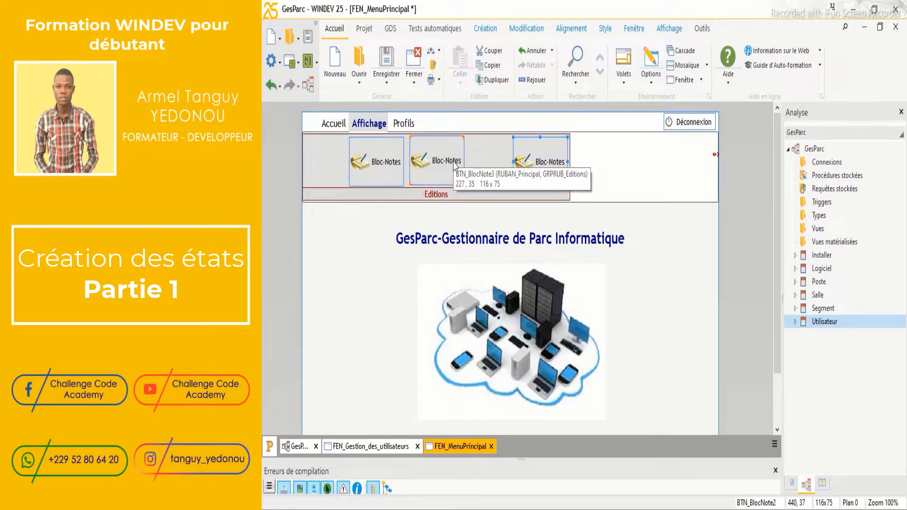
Shift the second and first Bloc-Notes buttons right and copy one into the empty left slot
click(452, 157)
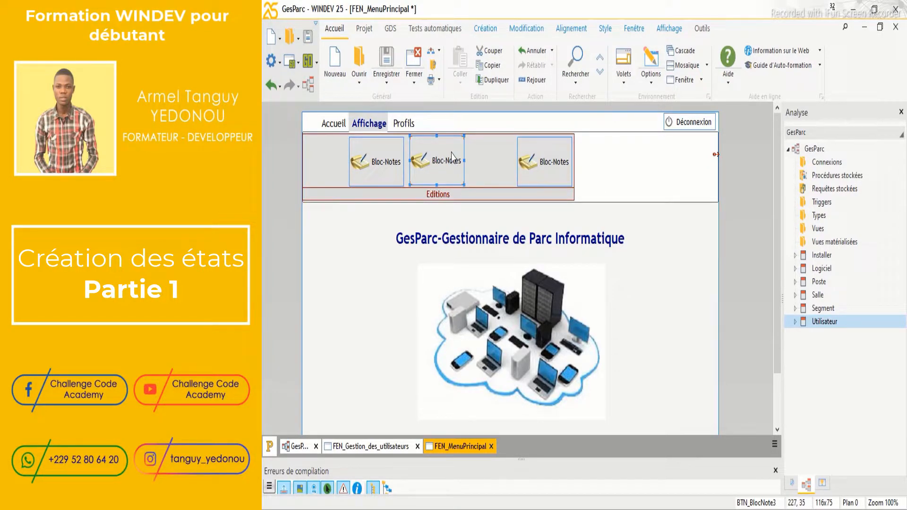
key(Right)
key(Right)
key(Right)
key(Right)
key(Right)
key(Right)
key(Right)
key(Right)
key(Right)
key(Right)
key(Right)
key(Right)
key(Right)
key(Right)
key(Right)
key(Right)
key(Right)
key(Right)
key(Right)
key(Right)
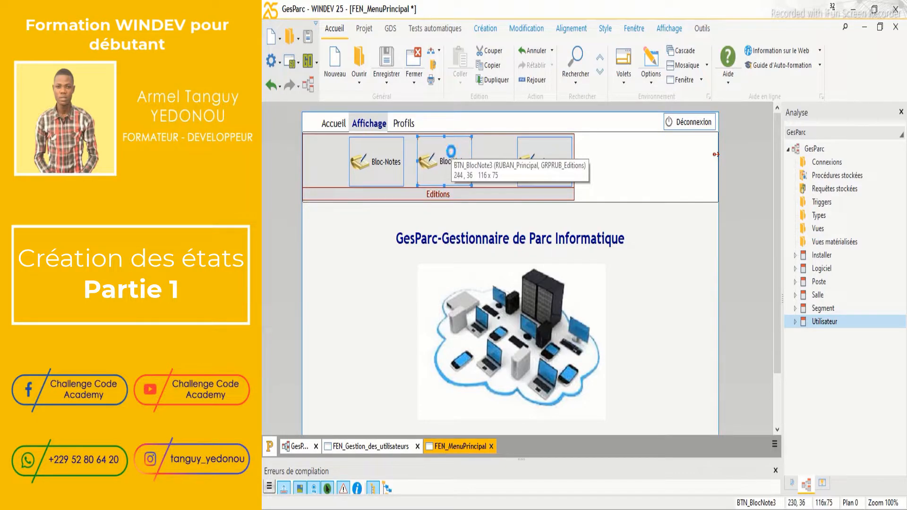
key(Right)
key(Right)
key(Right)
key(Right)
key(Right)
key(Right)
key(Right)
key(Right)
key(Right)
key(Right)
key(Right)
key(Right)
key(Right)
key(Right)
key(Right)
key(Right)
key(Right)
key(Right)
key(Right)
key(Right)
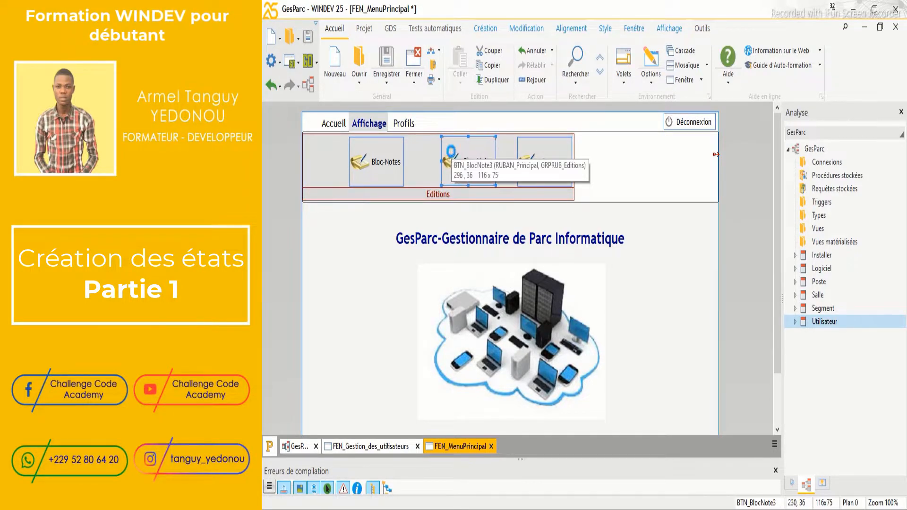
click(390, 161)
key(Right)
key(Right)
key(Right)
key(Right)
key(Right)
key(Right)
key(Right)
key(Right)
key(Right)
key(Right)
key(Right)
key(Right)
key(Right)
key(Right)
key(Right)
key(Right)
key(Right)
key(Right)
key(Right)
key(Right)
key(Right)
key(Right)
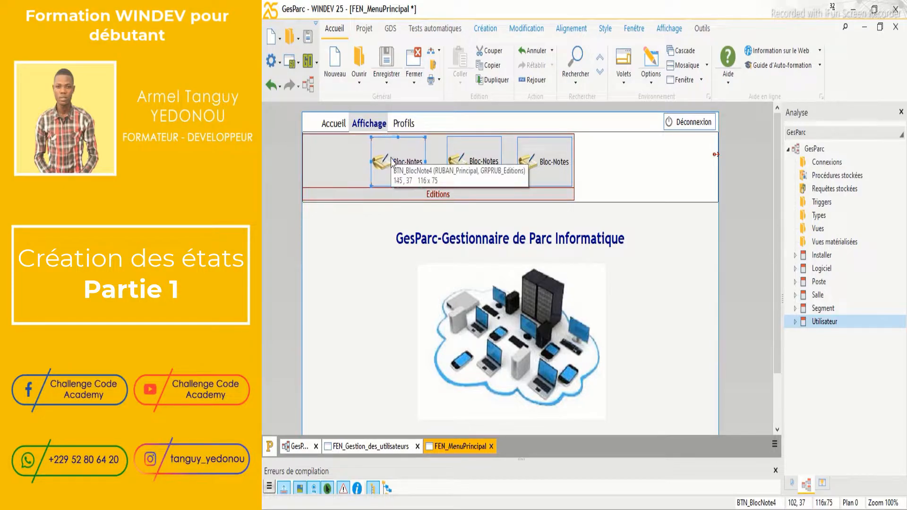
key(Right)
key(Right)
key(Right)
key(Right)
key(Right)
key(Right)
key(Right)
key(Right)
key(Right)
key(Right)
key(Right)
key(Right)
key(Right)
key(Right)
key(Right)
key(Right)
key(Right)
key(Right)
key(Right)
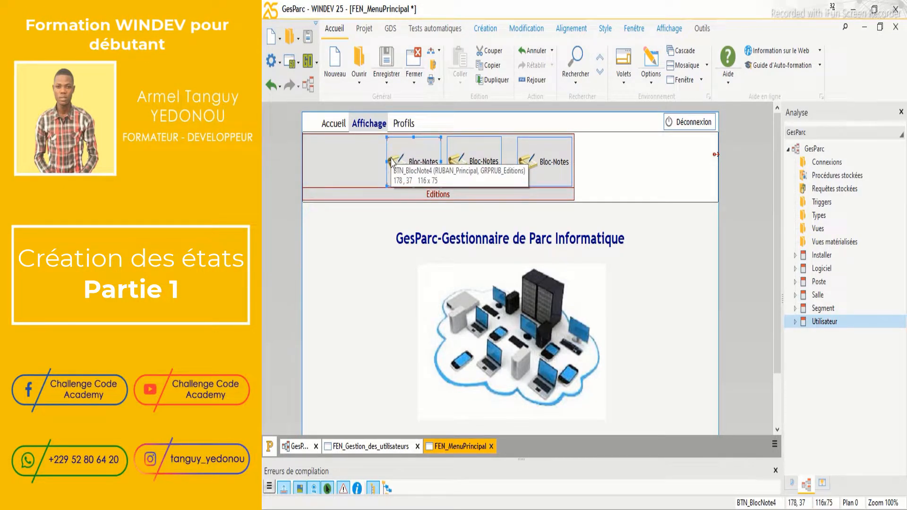
drag(391, 161, 348, 162)
key(Left)
key(Left)
key(Left)
key(Left)
key(Left)
key(Left)
key(Left)
key(Left)
key(Left)
key(Left)
key(Left)
key(Left)
key(Left)
key(Left)
key(Left)
key(Left)
key(Left)
key(Left)
key(Left)
key(Left)
key(Left)
key(Left)
key(Left)
key(Left)
key(Left)
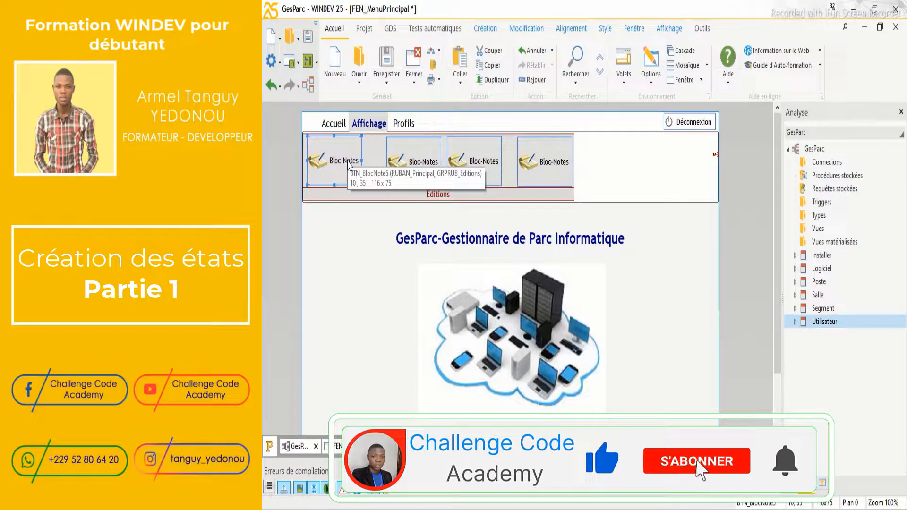
In the new button's description, set Nom to BTN_ListeSegment and Libellé to 'Liste des Segments'
right_click(348, 164)
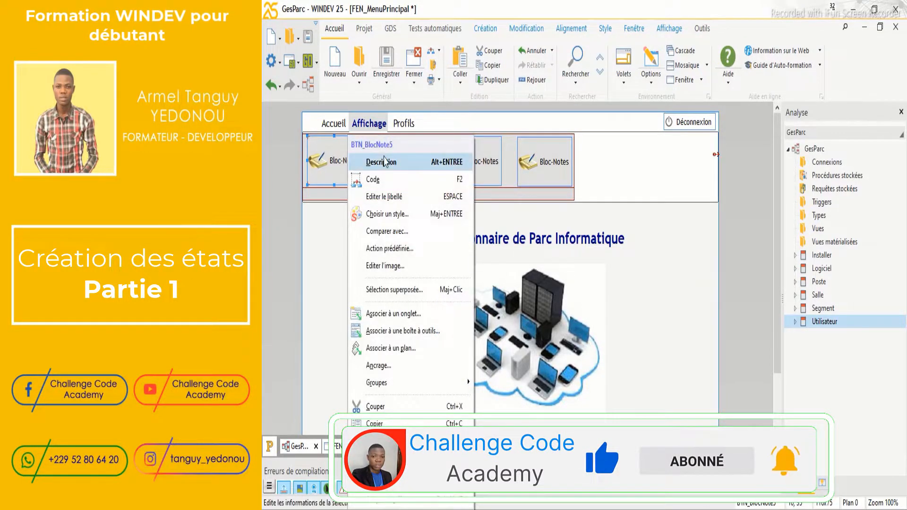
key(Escape)
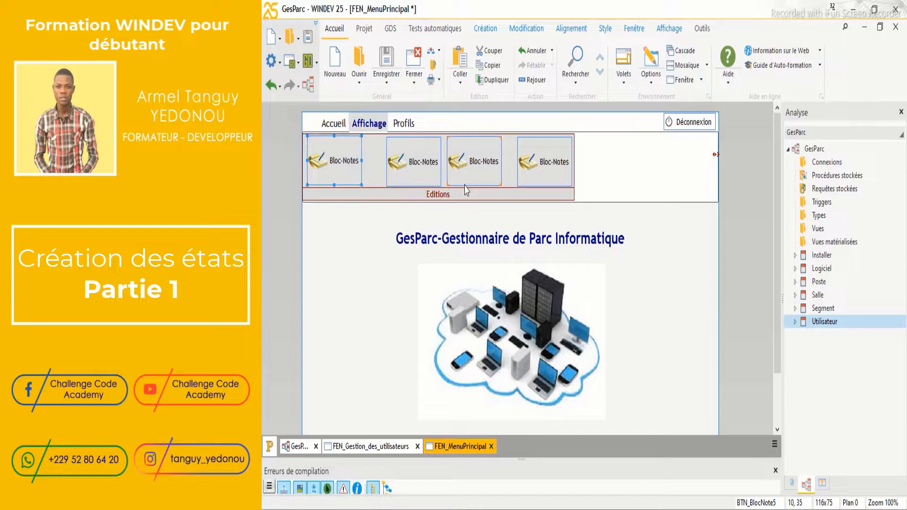
click(555, 138)
double_click(555, 138)
text(ListeSegment)
drag(520, 185, 490, 188)
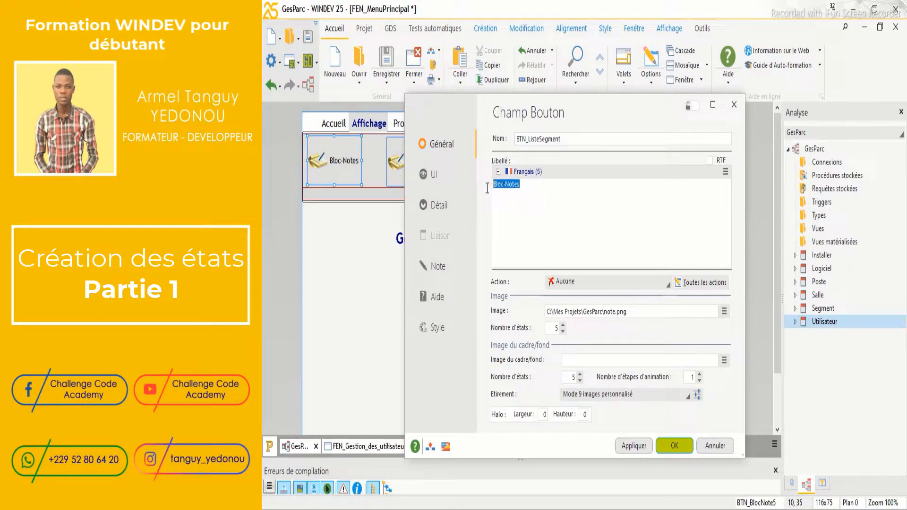
text(Li)
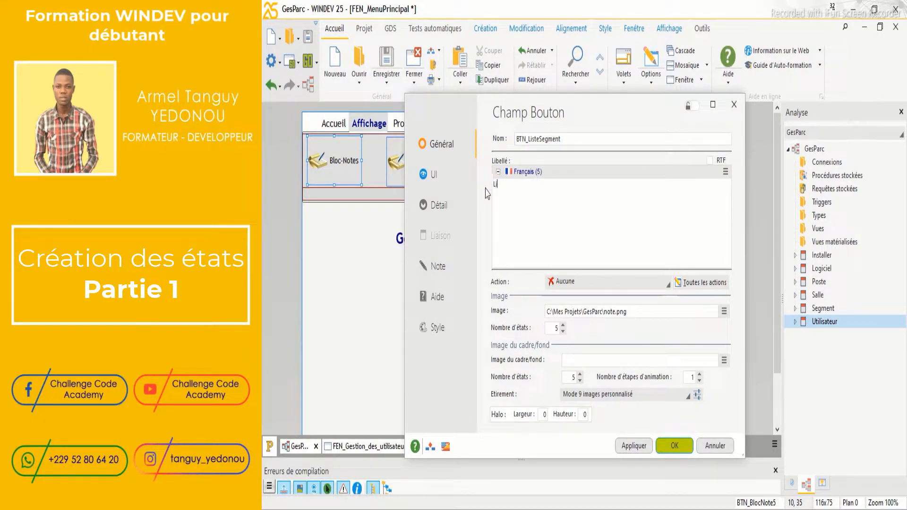
text(ste des Segments)
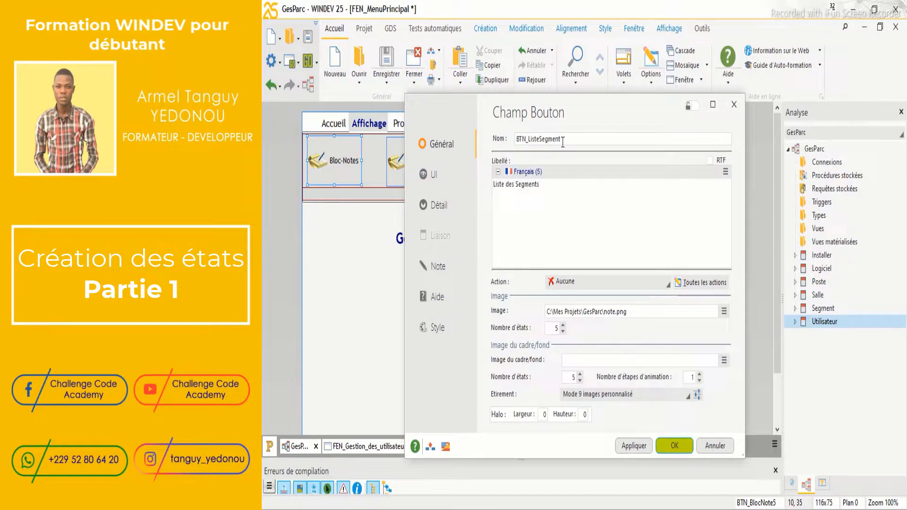
drag(567, 118, 529, 80)
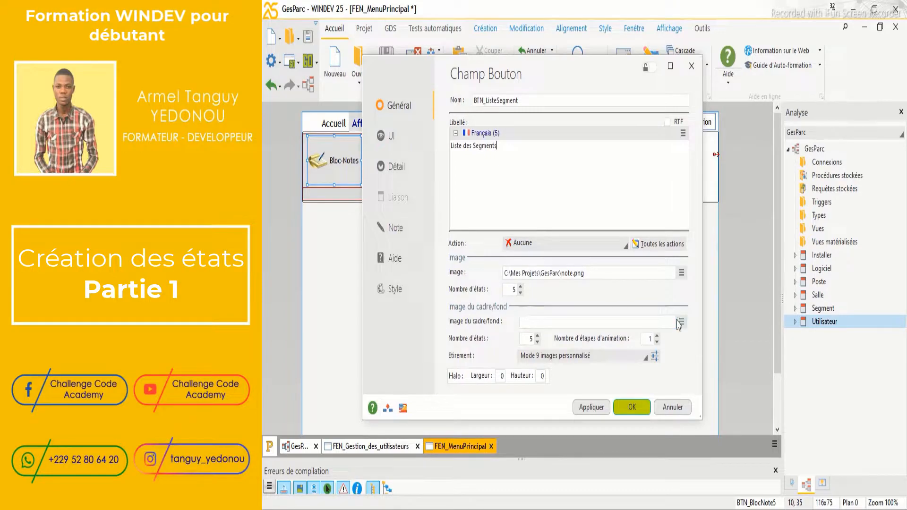
Assign a catalogue printer icon saved as impression1.png to the button and apply the settings
click(682, 273)
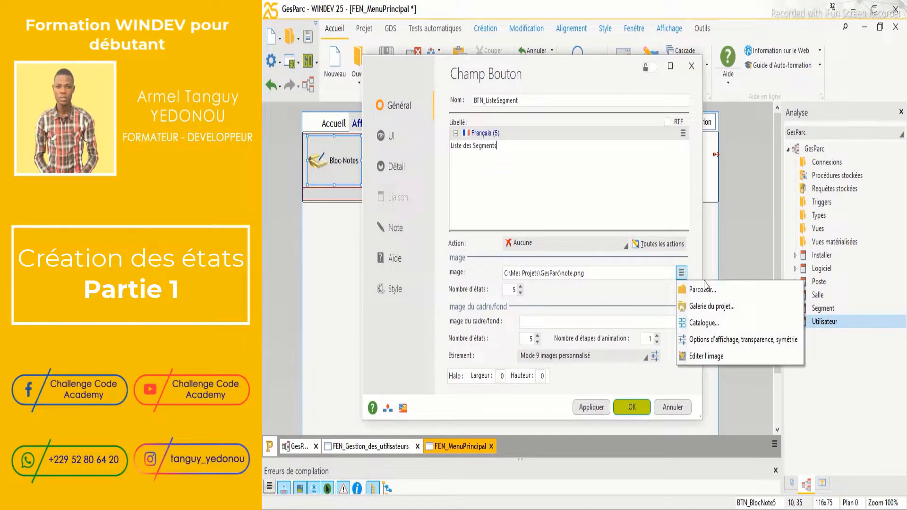
click(698, 325)
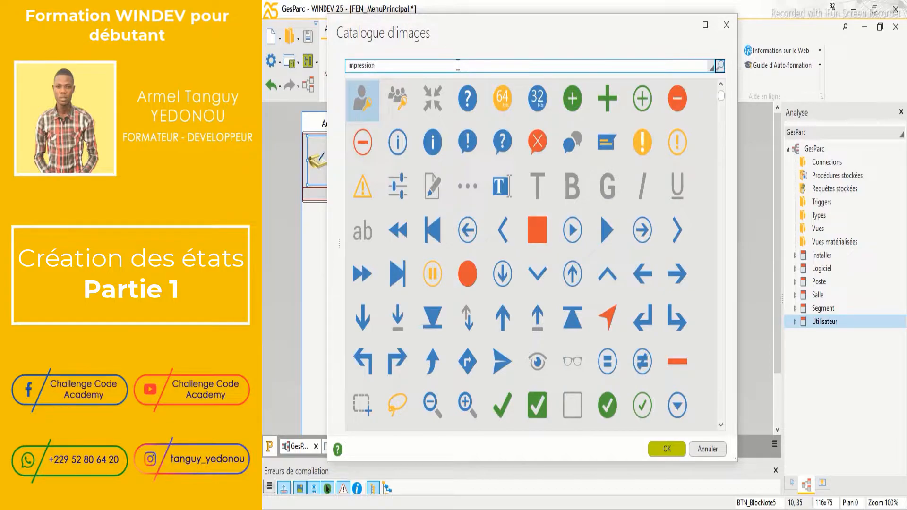
key(Return)
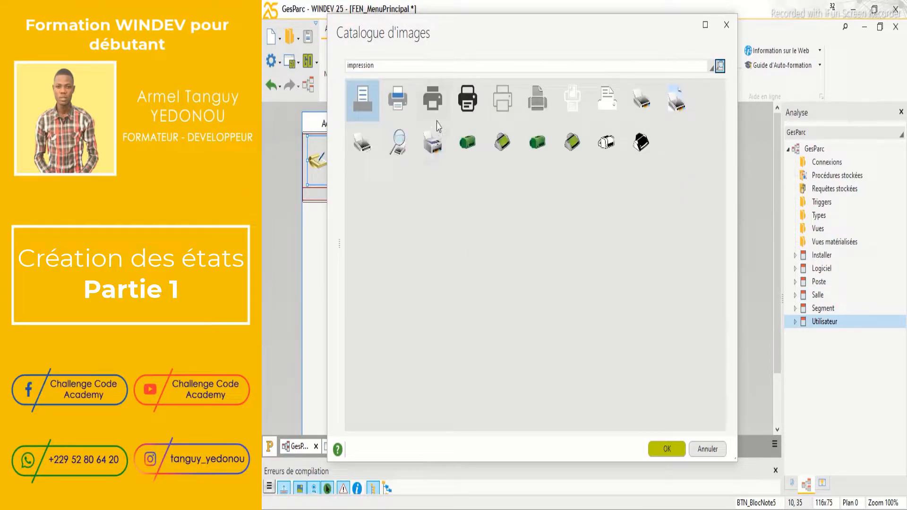
double_click(397, 99)
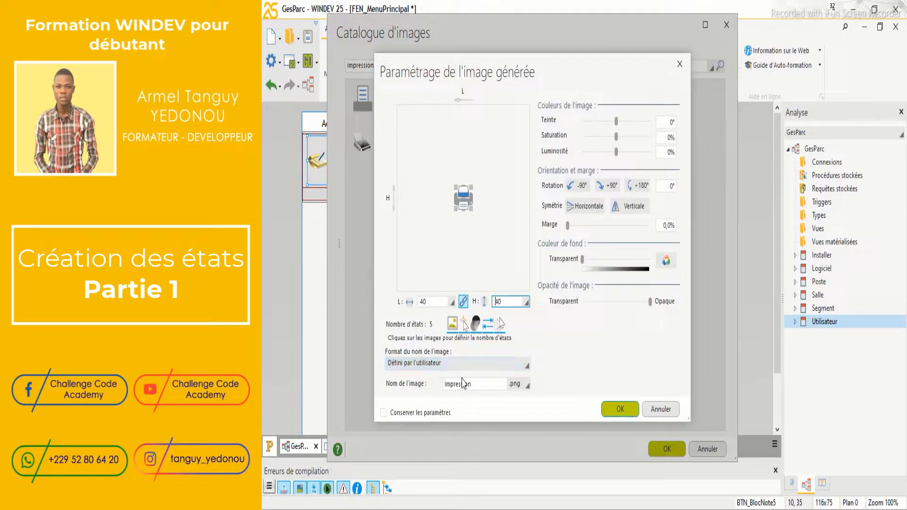
double_click(474, 385)
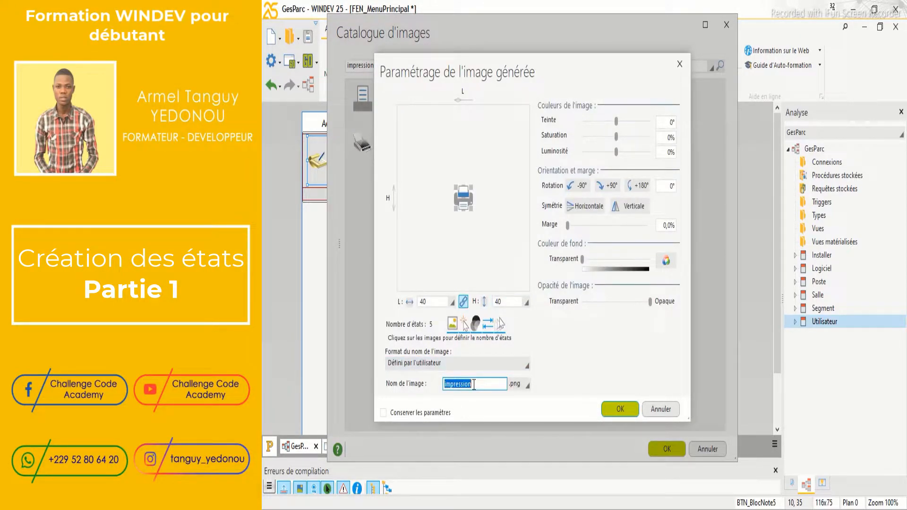
click(457, 385)
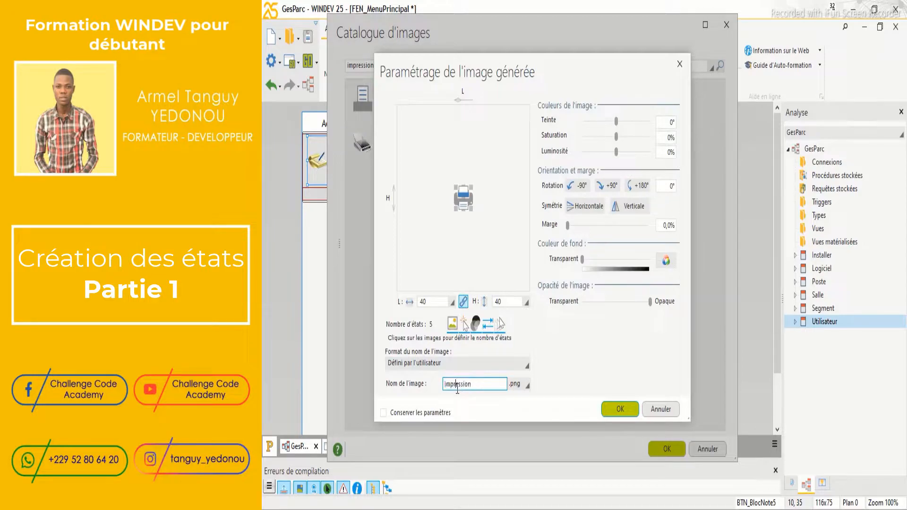
text(1)
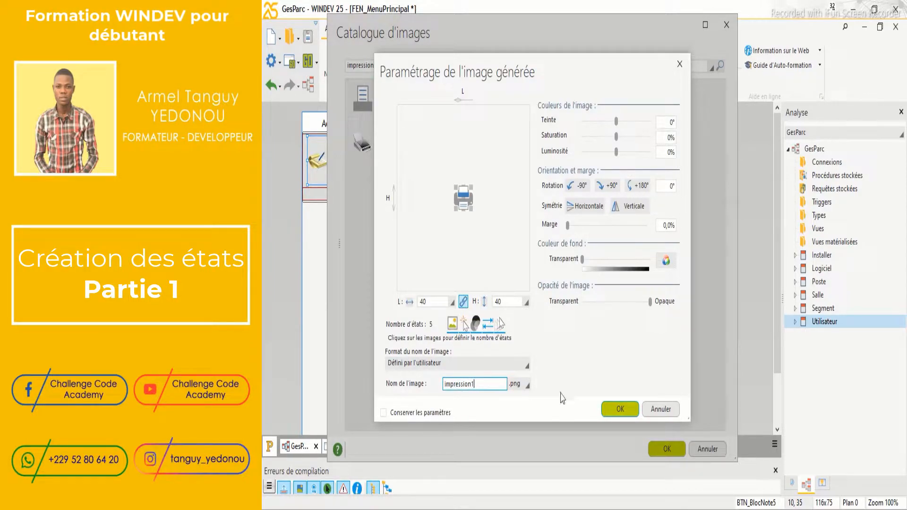
click(629, 410)
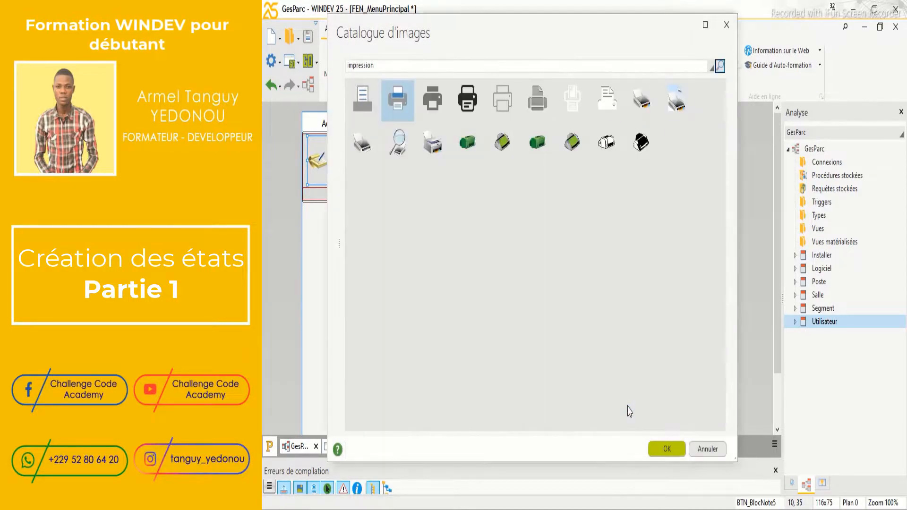
click(594, 411)
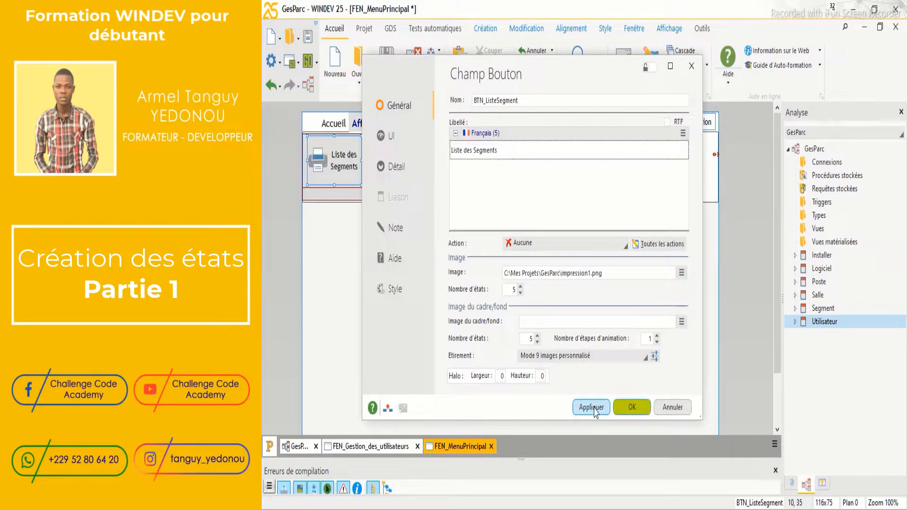
click(632, 407)
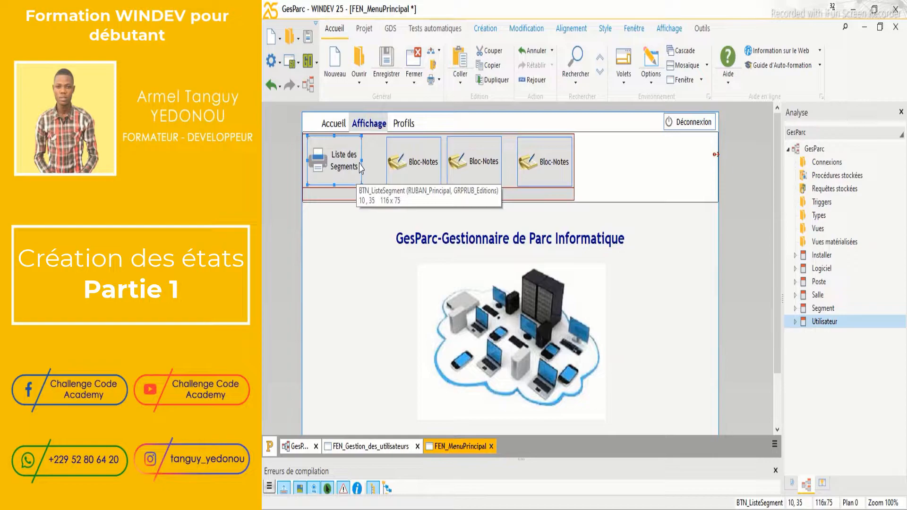
Widen Liste des Segments slightly and align the first Bloc-Notes button beside it
drag(360, 160, 366, 160)
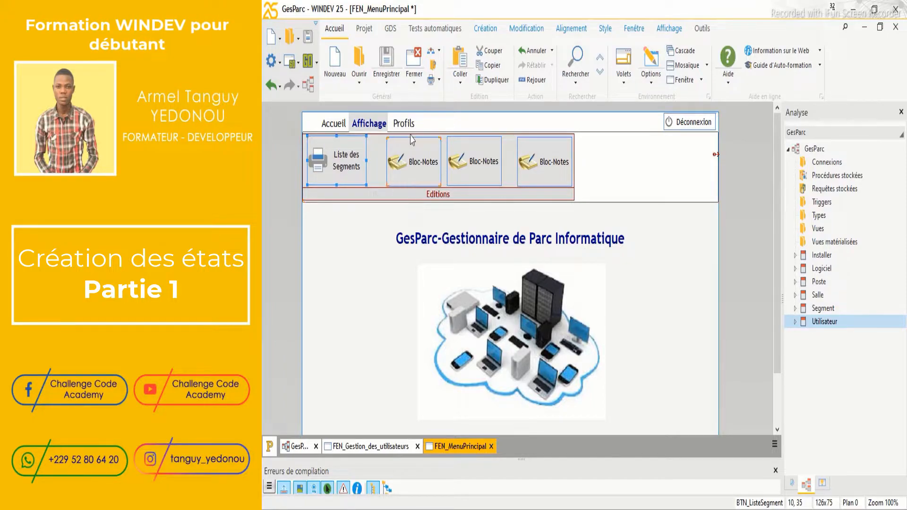
click(406, 159)
key(Left)
key(Left)
key(Left)
key(Left)
key(Left)
key(Left)
key(Left)
key(Left)
key(Left)
key(Left)
key(Left)
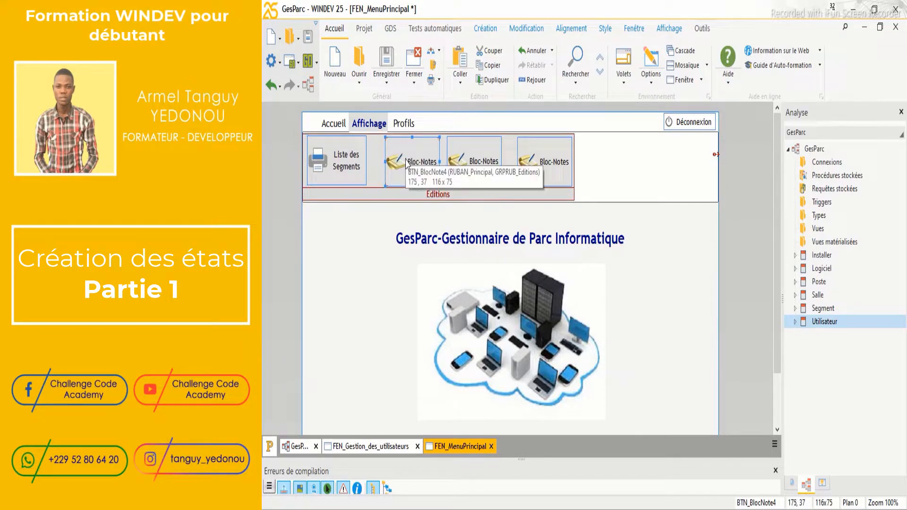
key(Left)
key(Left)
key(Left)
key(Left)
key(Left)
key(Left)
key(Left)
key(Left)
key(Left)
key(Left)
key(Left)
key(Left)
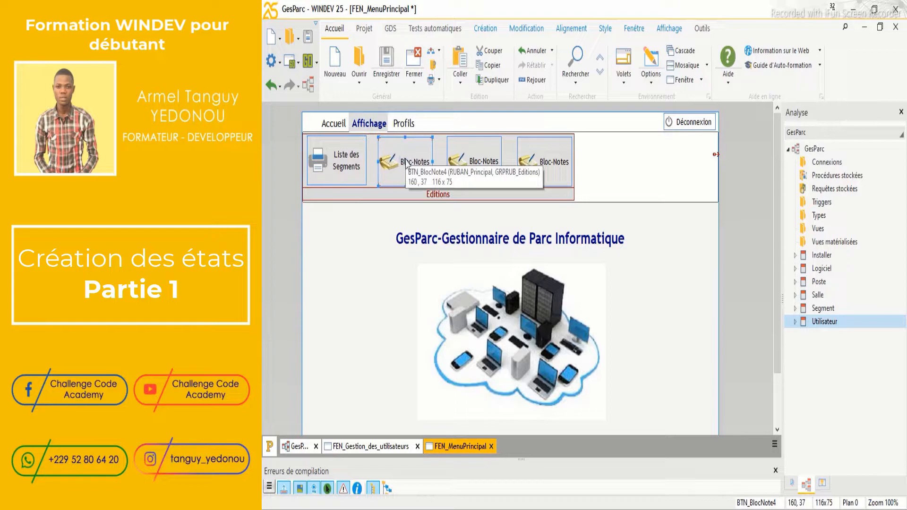
key(Left)
key(Left)
key(Left)
key(Left)
key(Up)
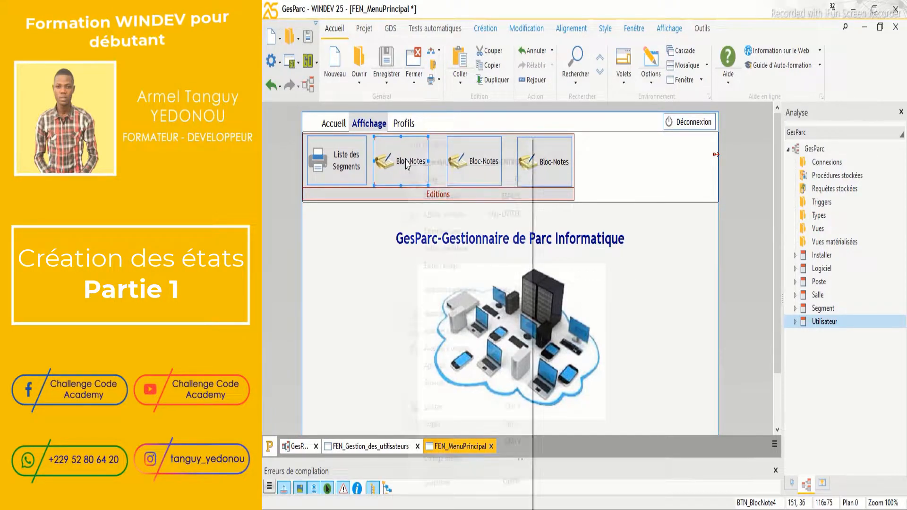
Rename that button BTN_ListePoste with the caption 'Liste des postes de travail'
right_click(406, 159)
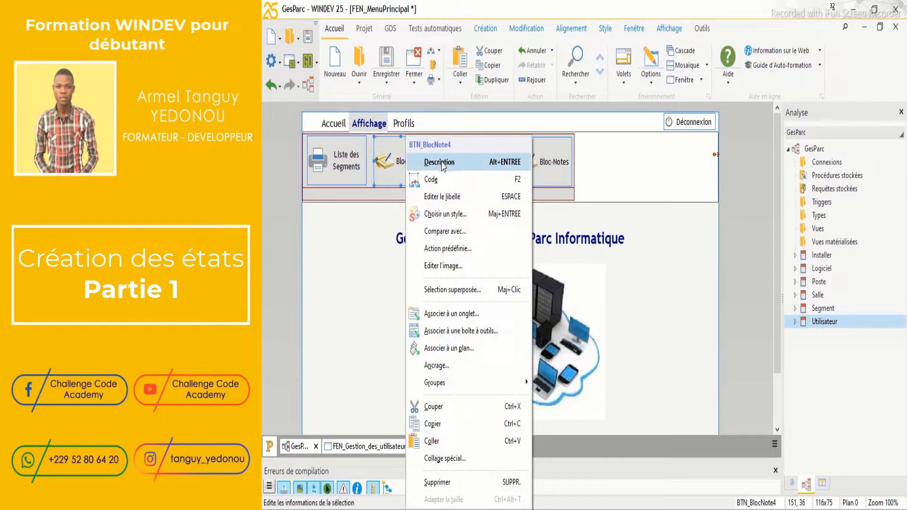
click(441, 161)
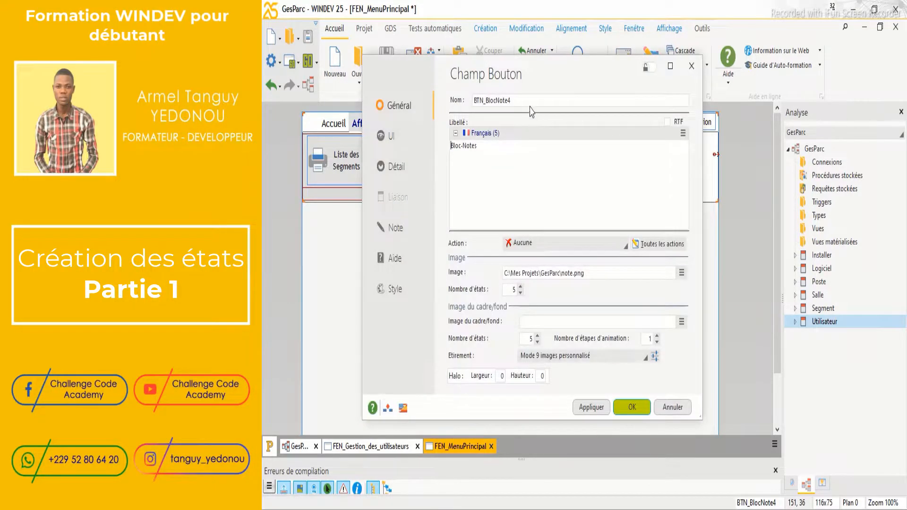
double_click(529, 101)
text(Li)
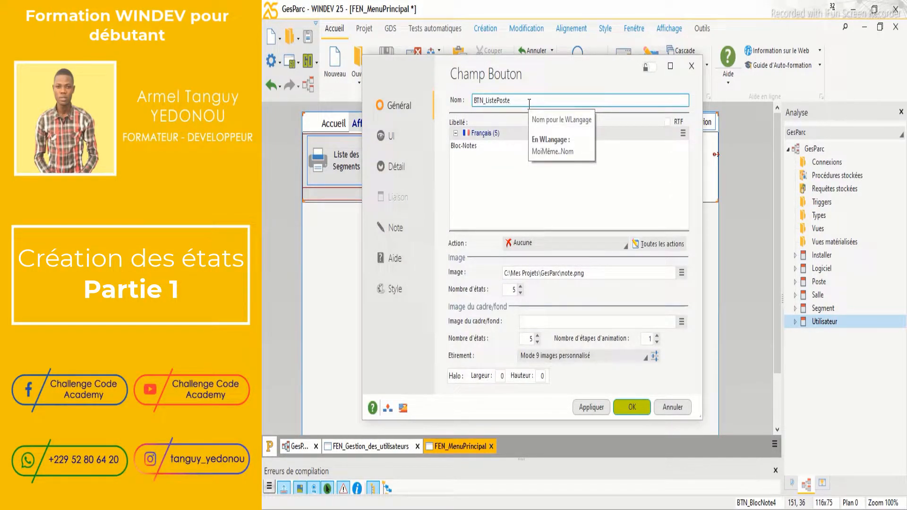
text(stePoste)
drag(494, 145, 437, 151)
text(Liste)
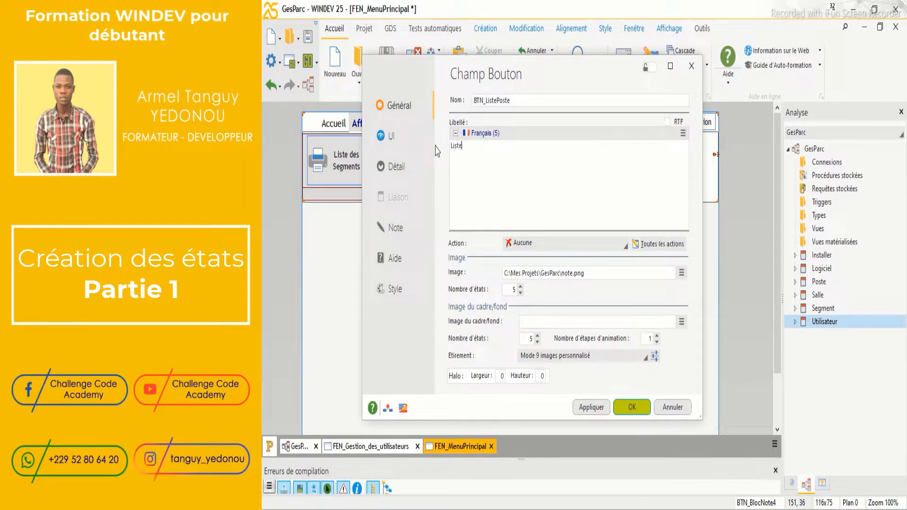
text( des postes de travail)
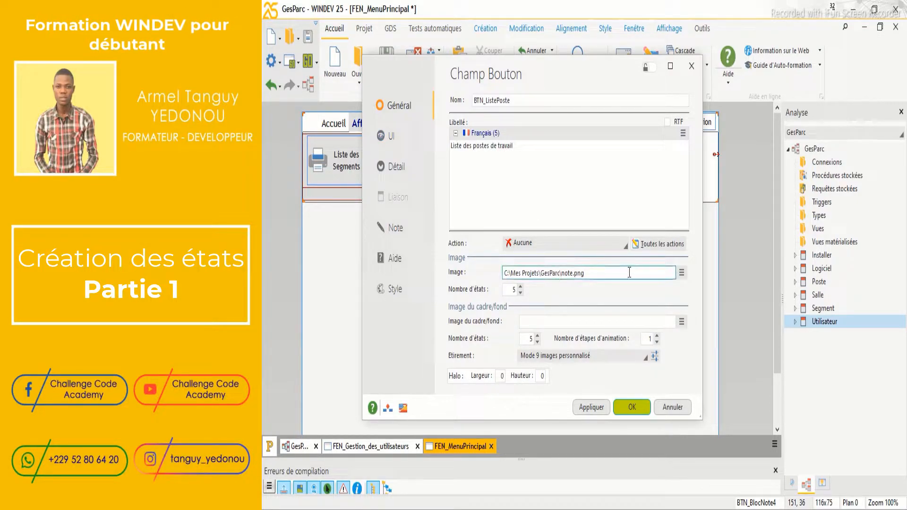
click(681, 272)
Pick a printer icon from the catalogue for the button, saved as impression2.png
click(681, 273)
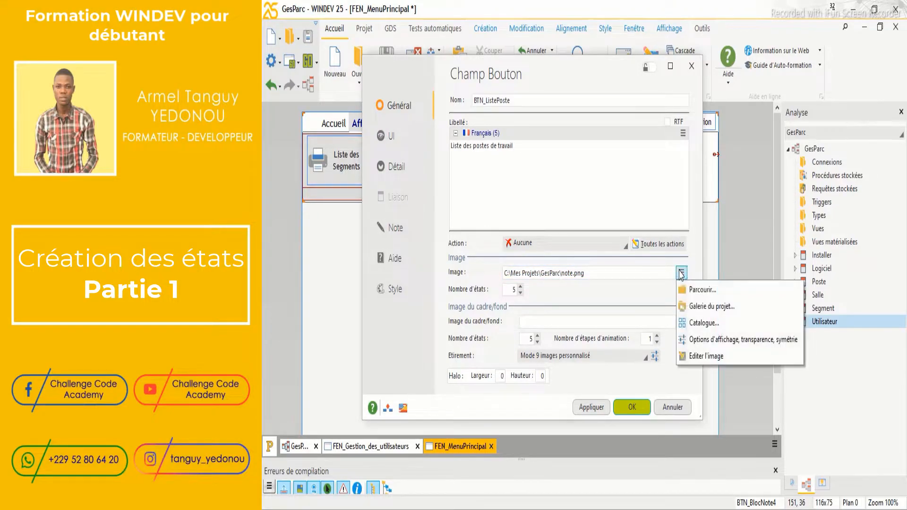
click(699, 323)
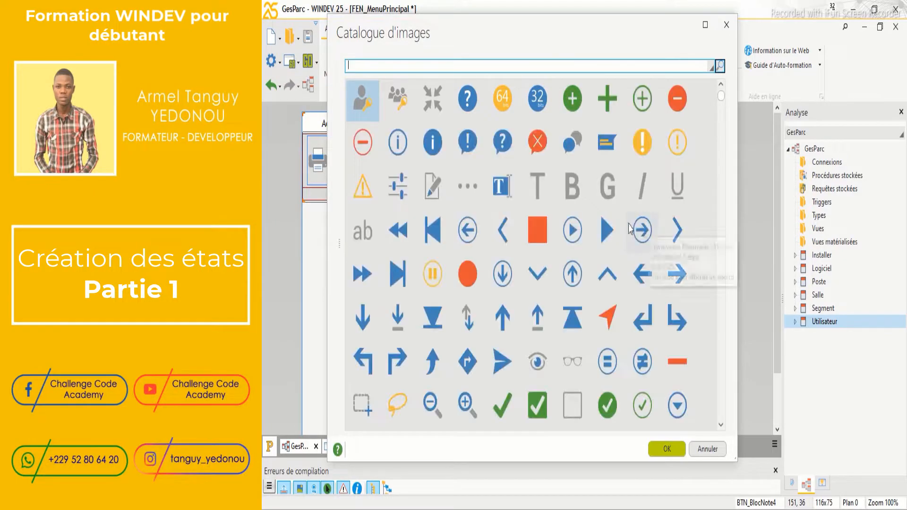
text(impression)
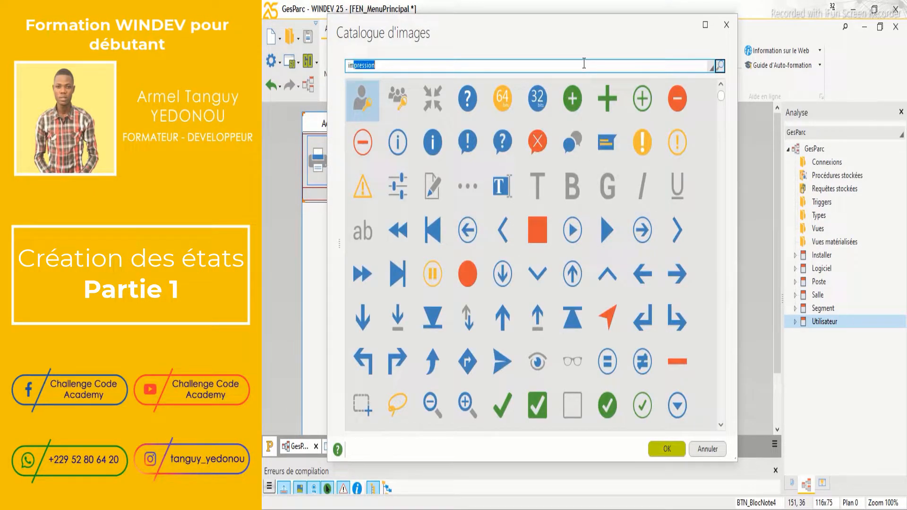
key(Return)
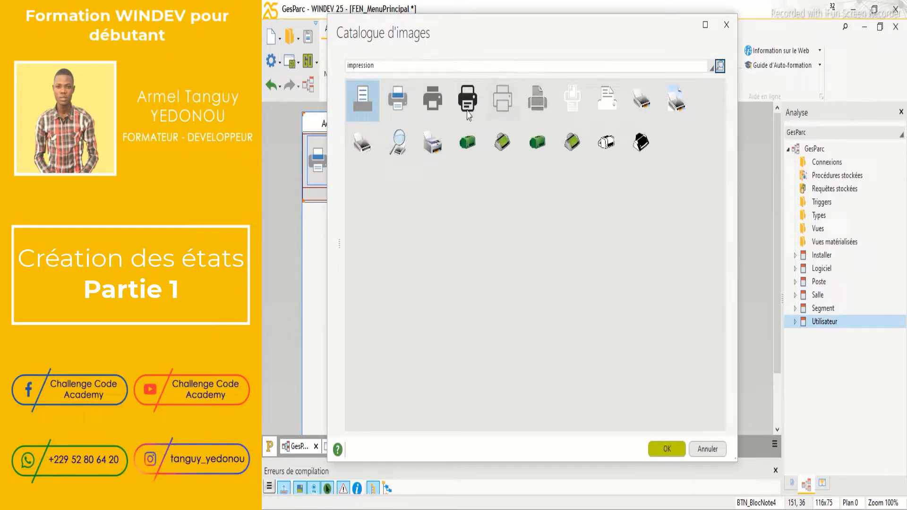
double_click(439, 141)
click(477, 383)
click(479, 384)
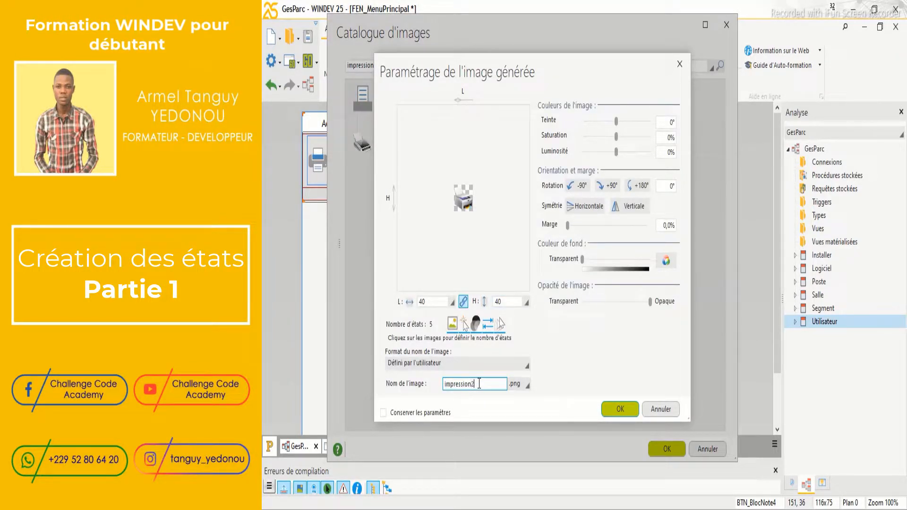
click(613, 407)
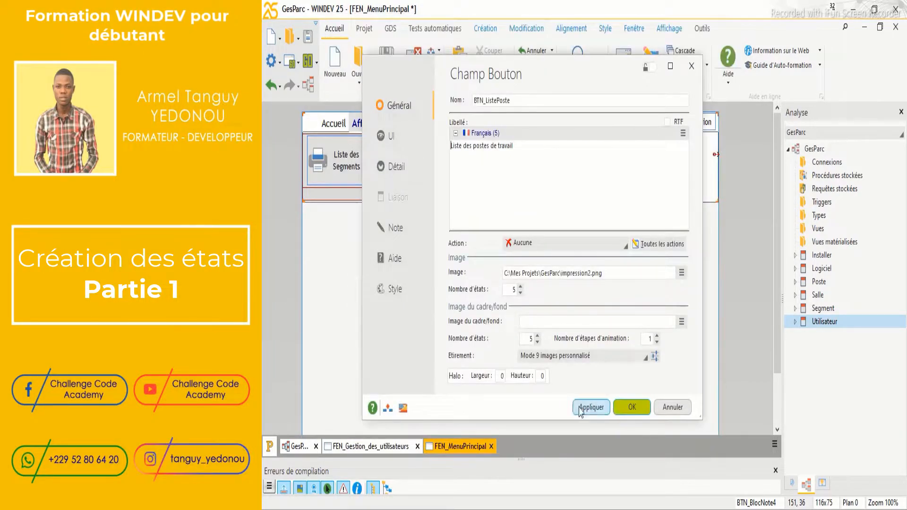
Apply the changes and widen the Liste des postes de travail button to 150 px
click(586, 409)
click(622, 409)
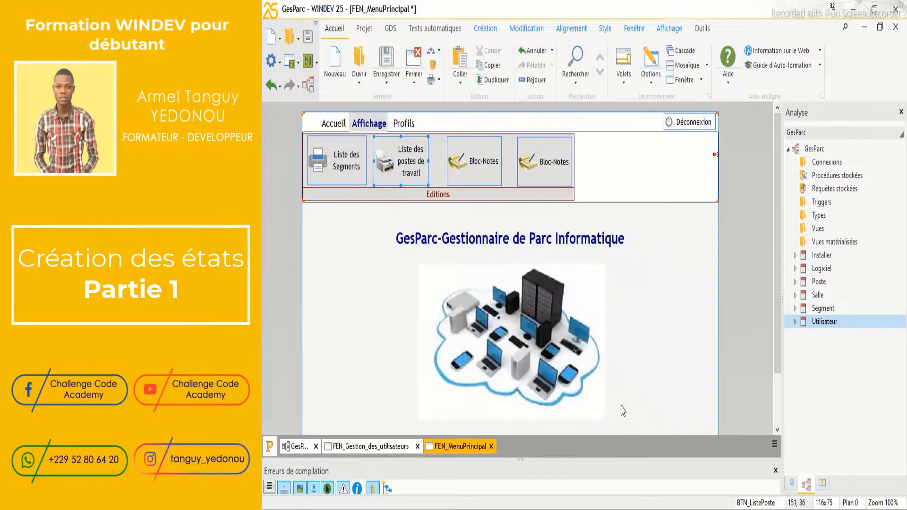
drag(428, 162, 443, 159)
key(Left)
key(Left)
key(Left)
key(Left)
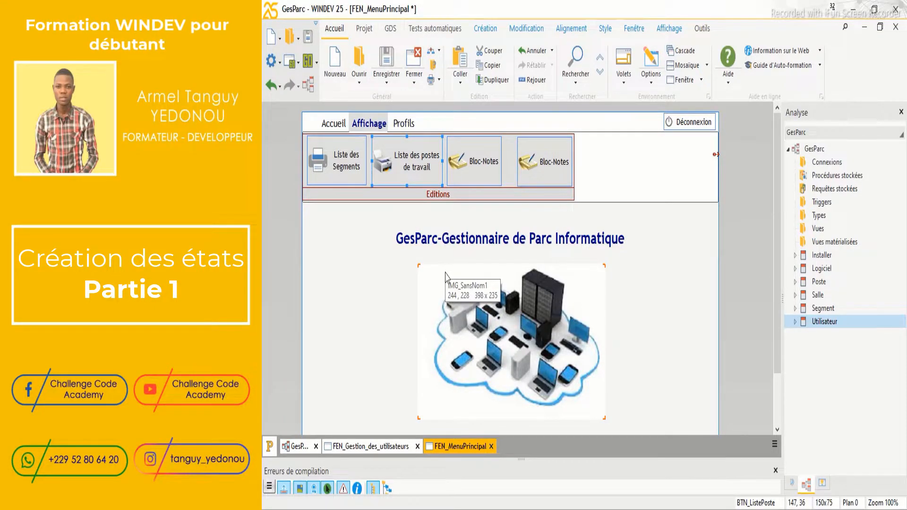
Rename the next Bloc-Notes button BTN_ListeLogicielParPoste, captioned 'Liste des logiciels installés par poste'
right_click(476, 168)
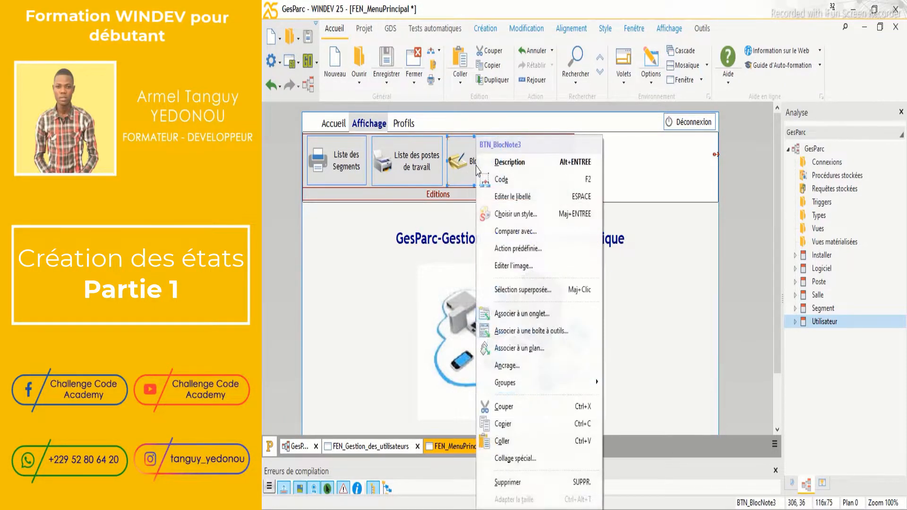
click(503, 162)
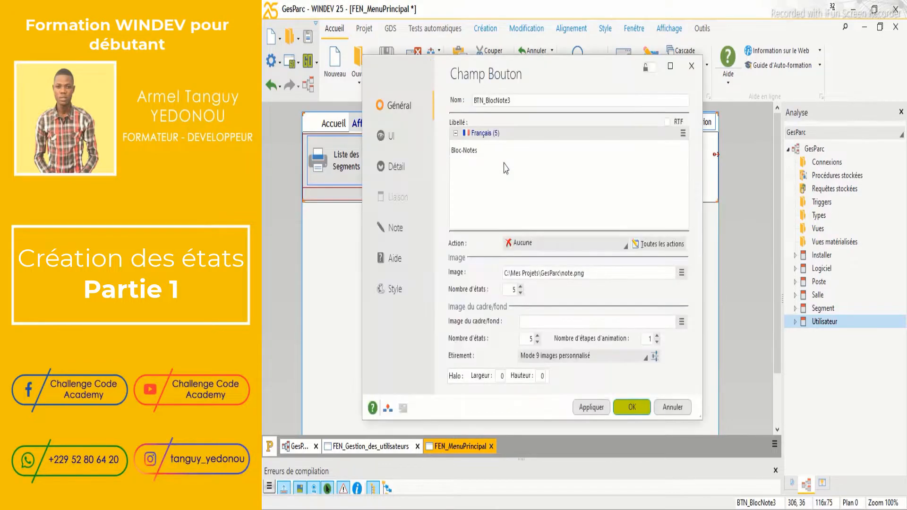
double_click(515, 101)
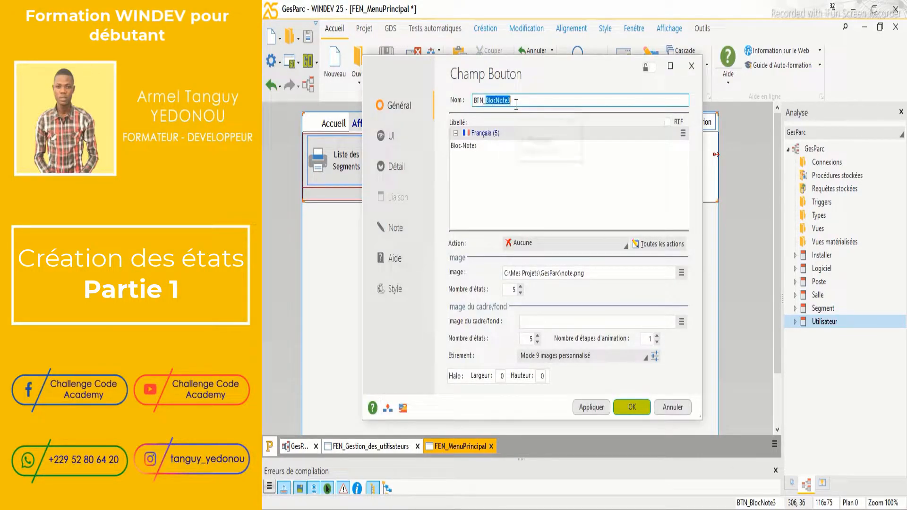
text(ListeLogicielParPoste)
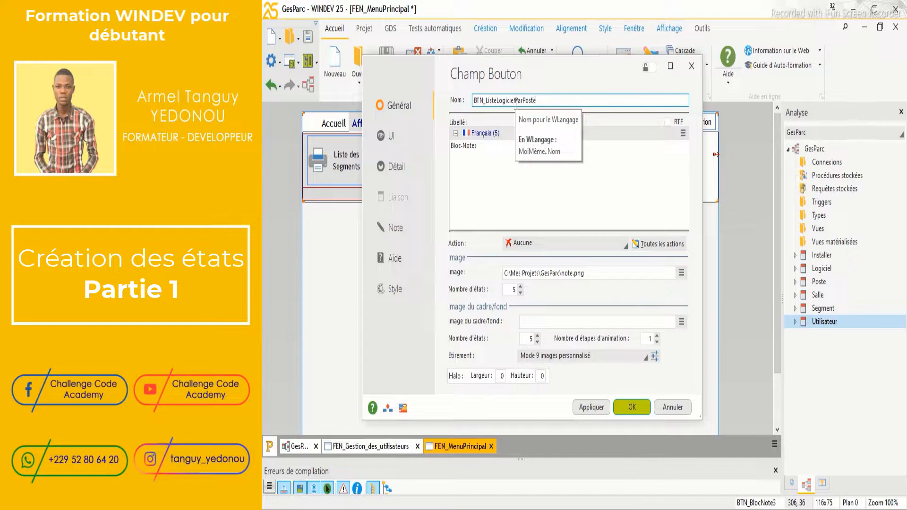
click(498, 147)
drag(498, 148, 442, 151)
text(Lis)
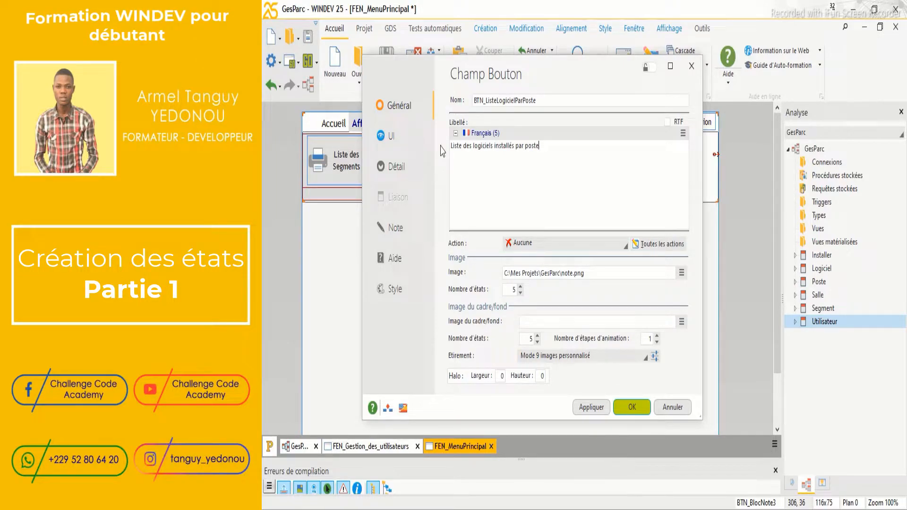
click(591, 409)
click(622, 408)
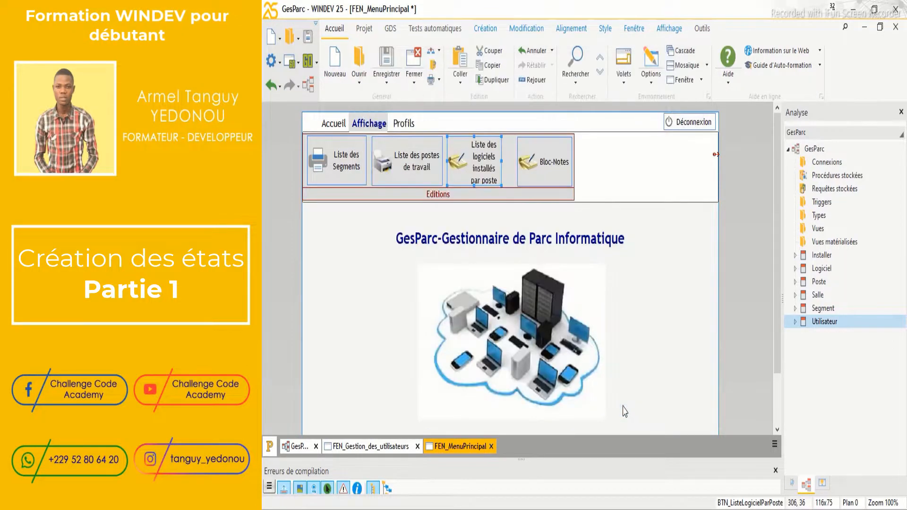
right_click(479, 138)
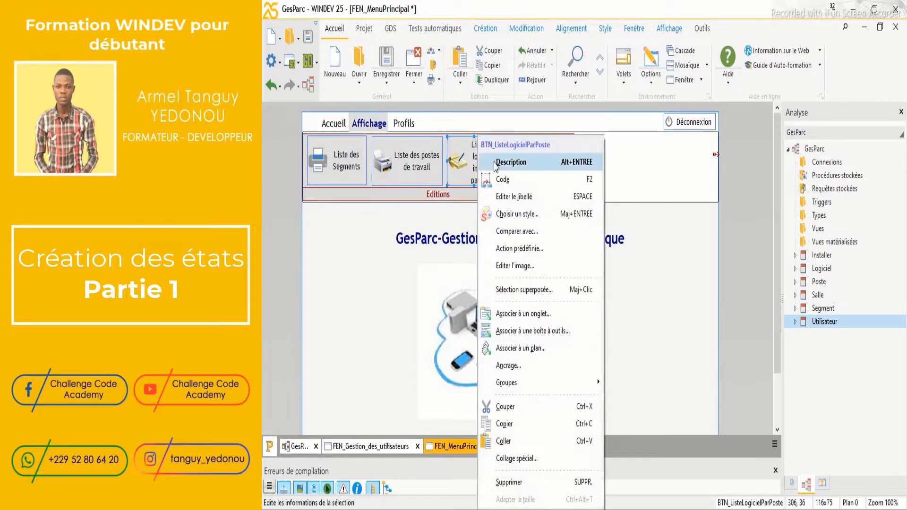
click(498, 165)
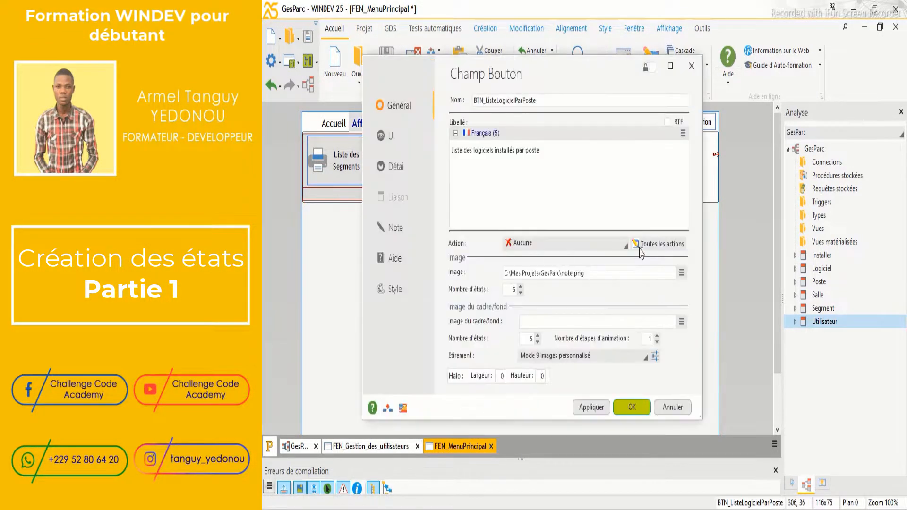
Give the button a catalogue printer icon saved as impression3.png
click(681, 273)
click(698, 323)
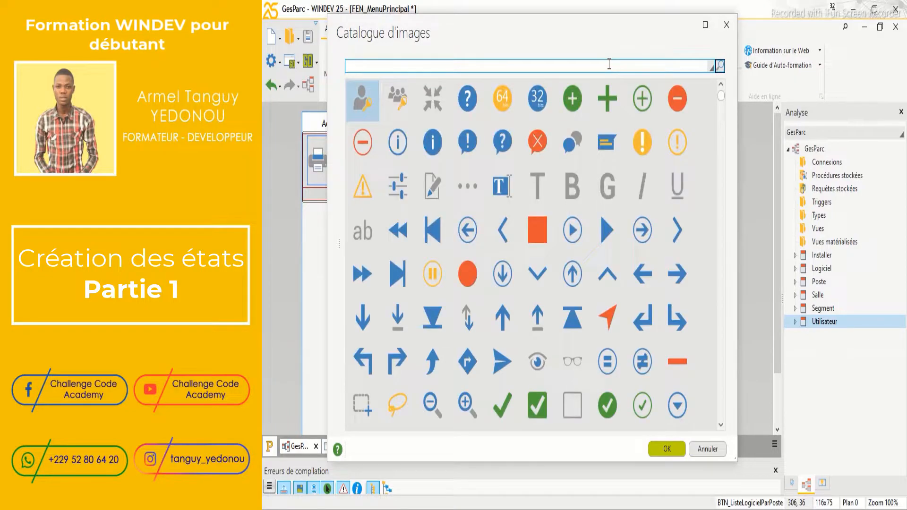
text(im)
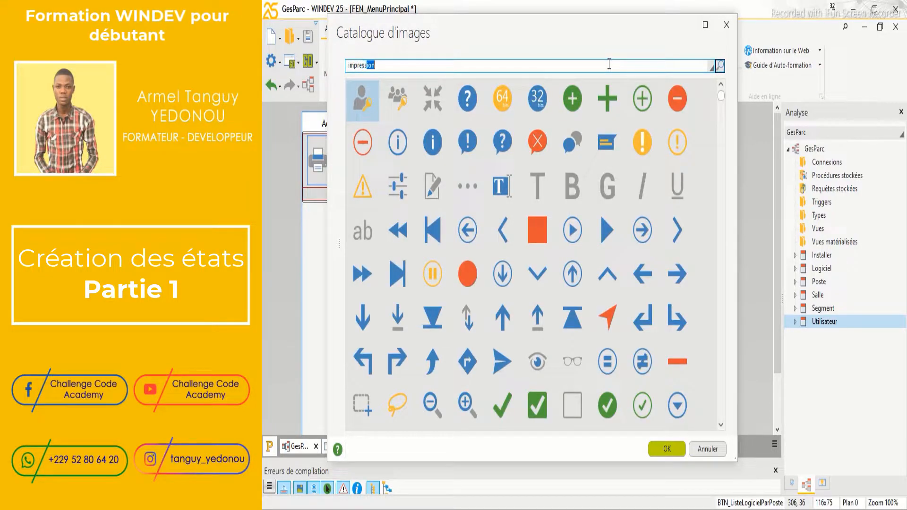
text(pressio)
key(Return)
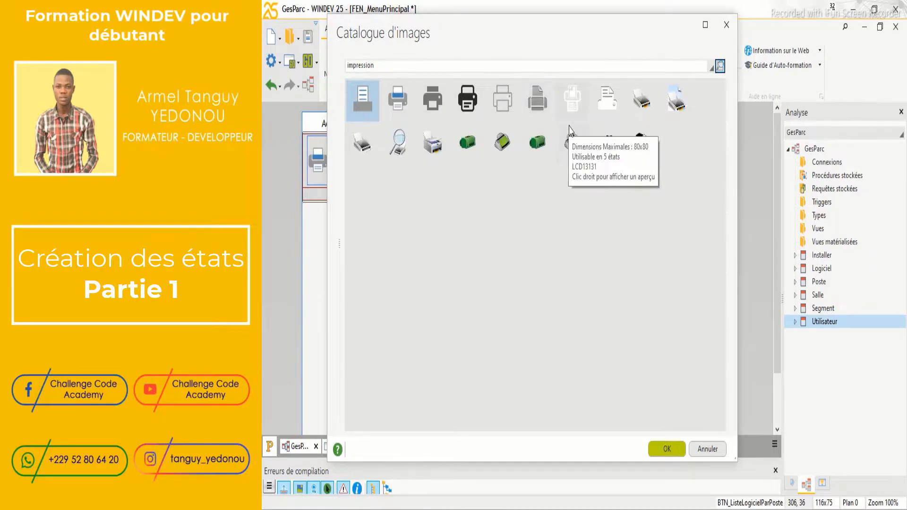
double_click(643, 103)
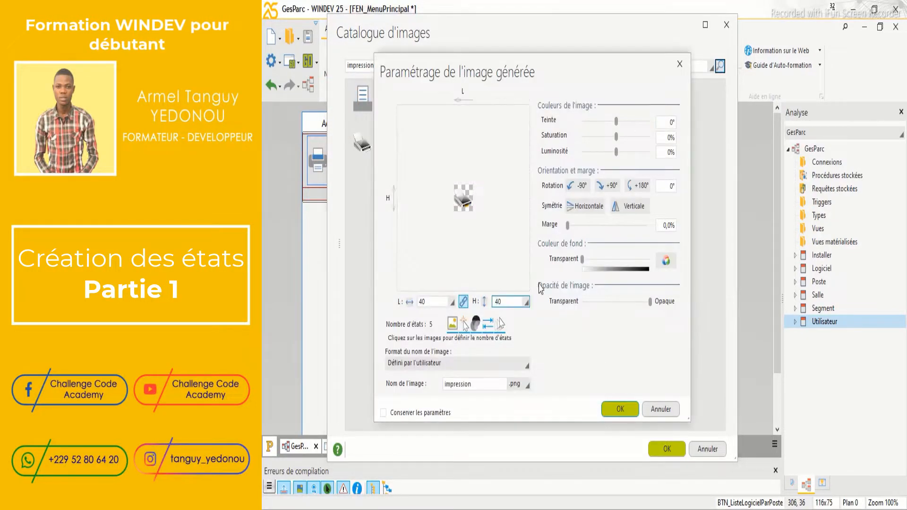
click(500, 382)
click(495, 381)
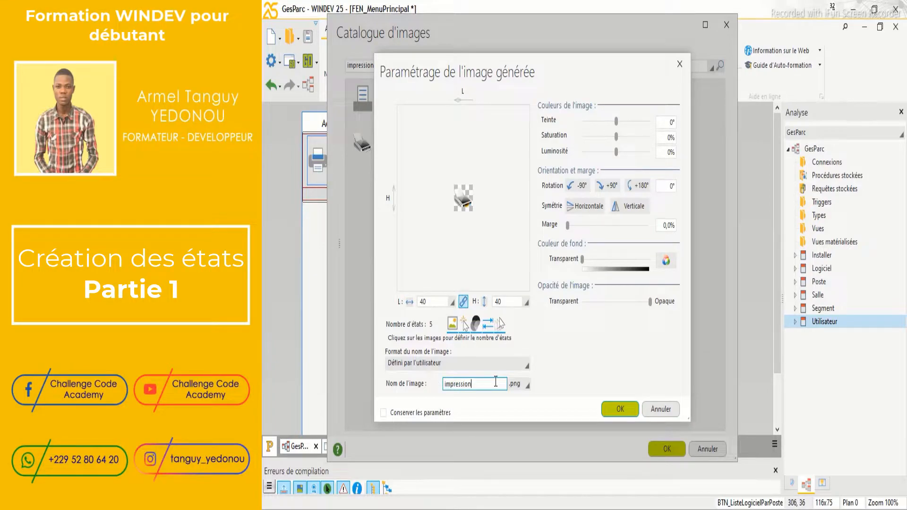
click(620, 409)
click(666, 448)
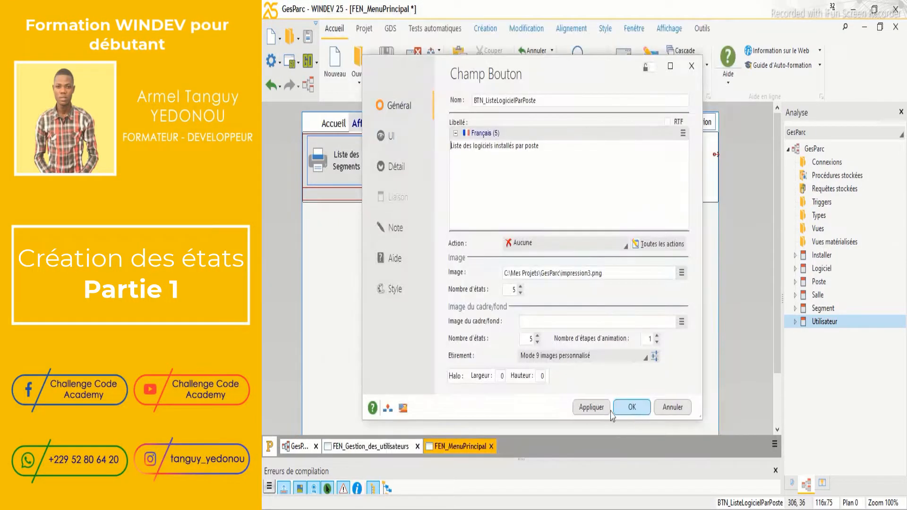
click(631, 407)
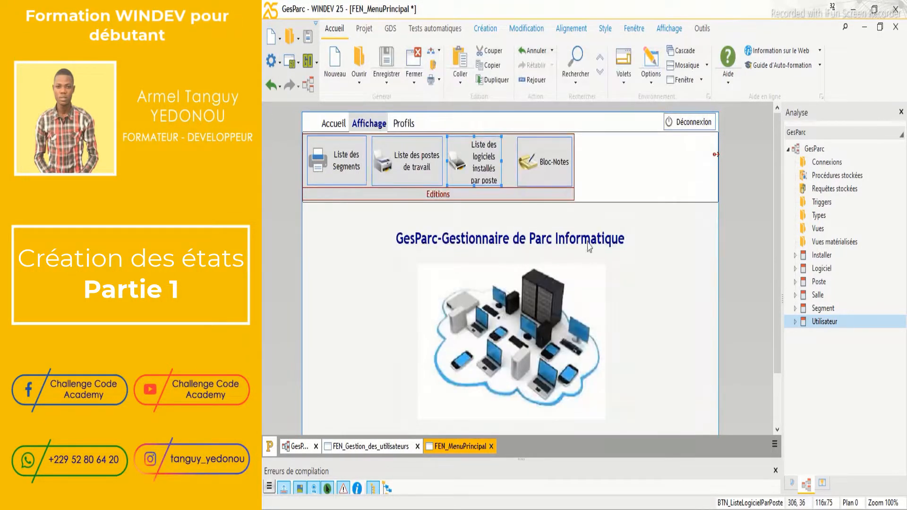
Nudge the last Bloc-Notes button right and widen the software-per-workstation button to 163x75
click(536, 174)
key(Right)
key(Right)
key(Right)
key(Right)
key(Right)
key(Right)
key(Right)
key(Right)
key(Right)
key(Right)
key(Right)
key(Right)
key(Right)
key(Right)
key(Right)
key(Right)
key(Right)
key(Right)
key(Right)
key(Right)
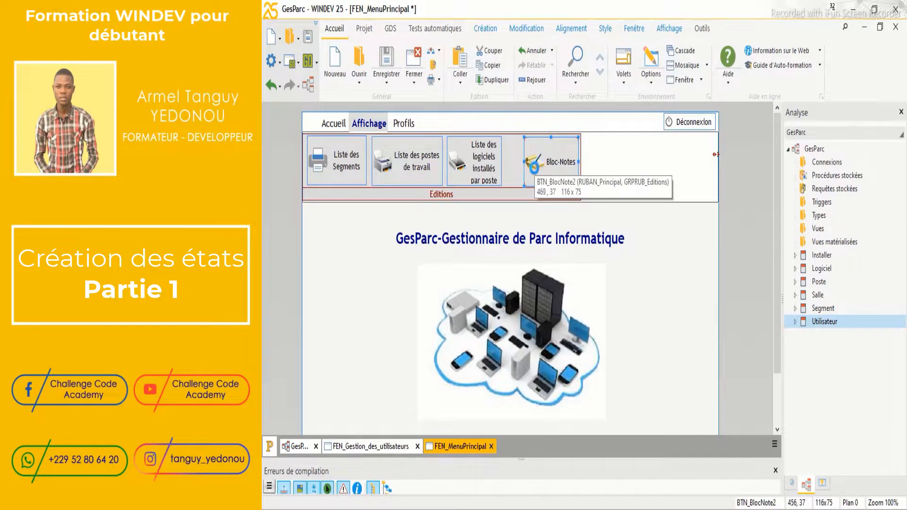
key(Right)
key(Right)
key(Right)
key(Right)
key(Right)
key(Right)
key(Right)
key(Right)
key(Right)
key(Right)
key(Right)
key(Right)
key(Right)
key(Right)
key(Right)
key(Right)
key(Right)
key(Right)
key(Right)
key(Right)
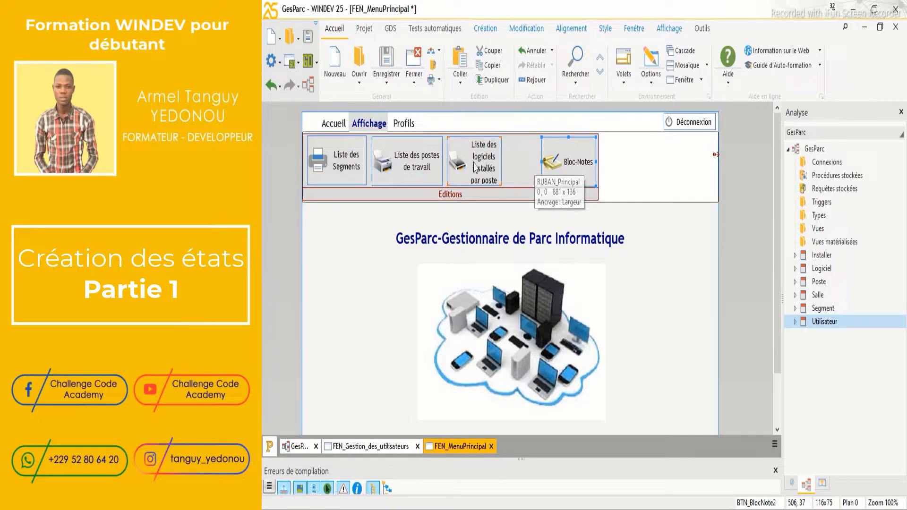
click(477, 167)
drag(501, 160, 524, 163)
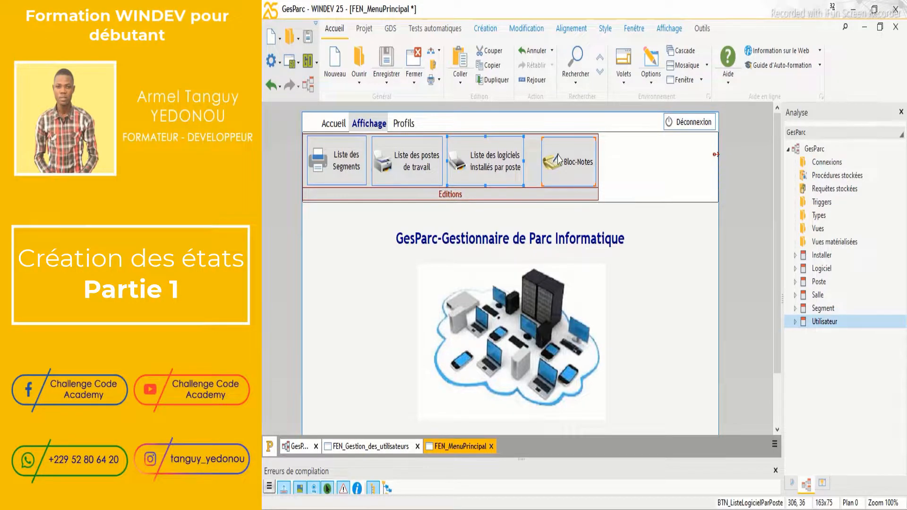
Set the last button's Nom to BTN_ListeLogicielParPosteDateDonnee and its caption to 'Liste des logiciels installés par poste à une date donnée'
right_click(558, 160)
click(577, 163)
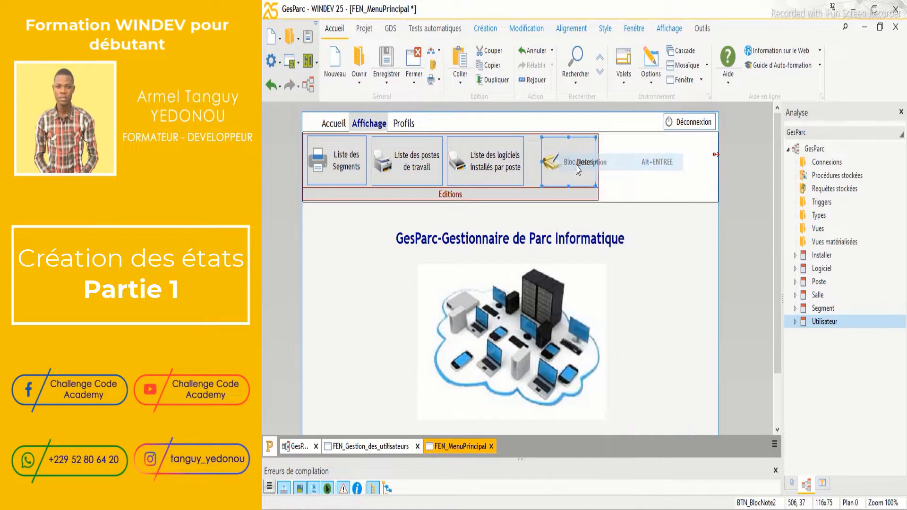
click(518, 101)
double_click(518, 101)
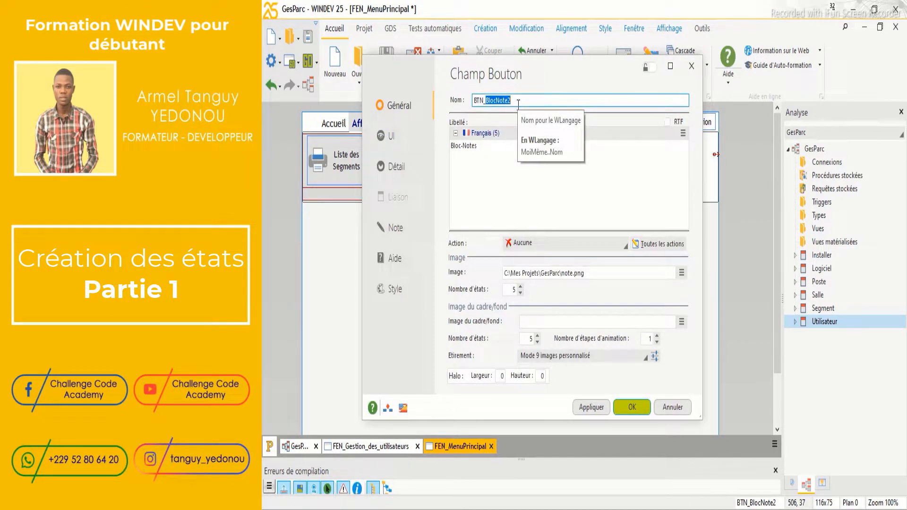
text(ListeLogicielParPosteDateDon)
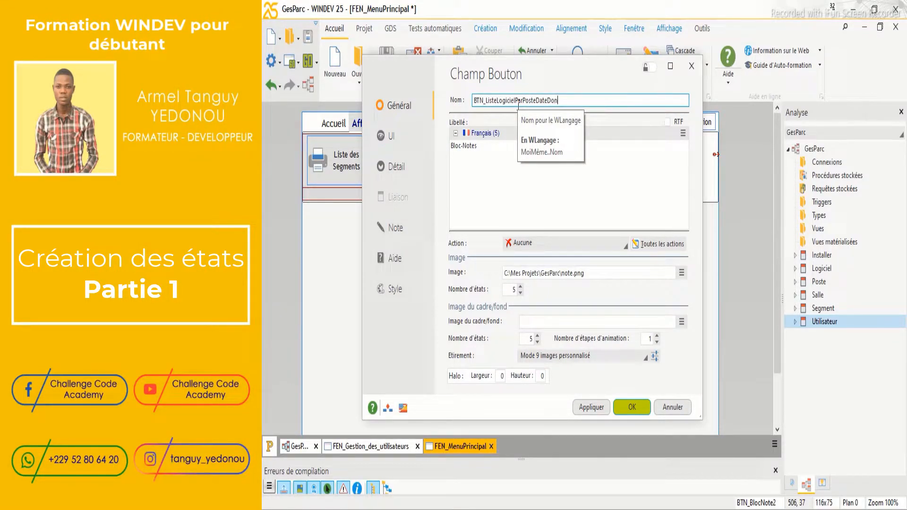
text(nee)
drag(493, 142, 443, 151)
text(Liste des logiciels installé)
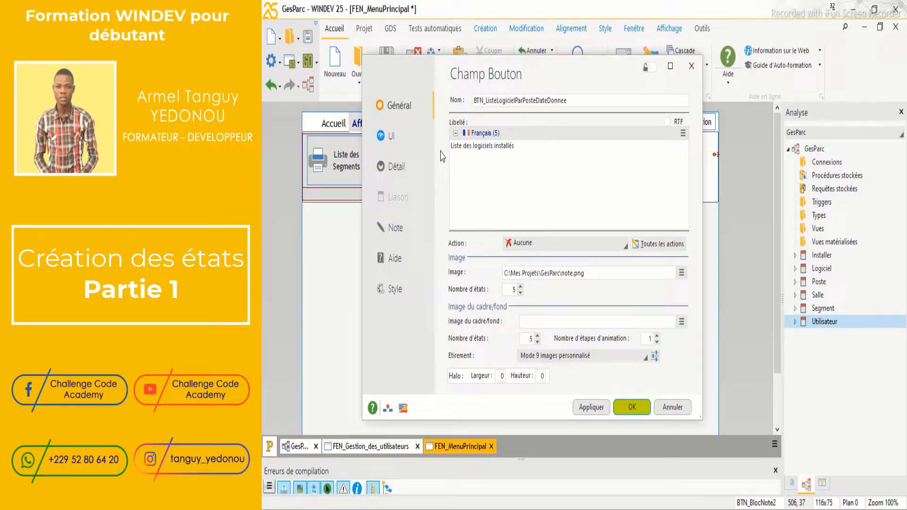
text(poste à une date donnée)
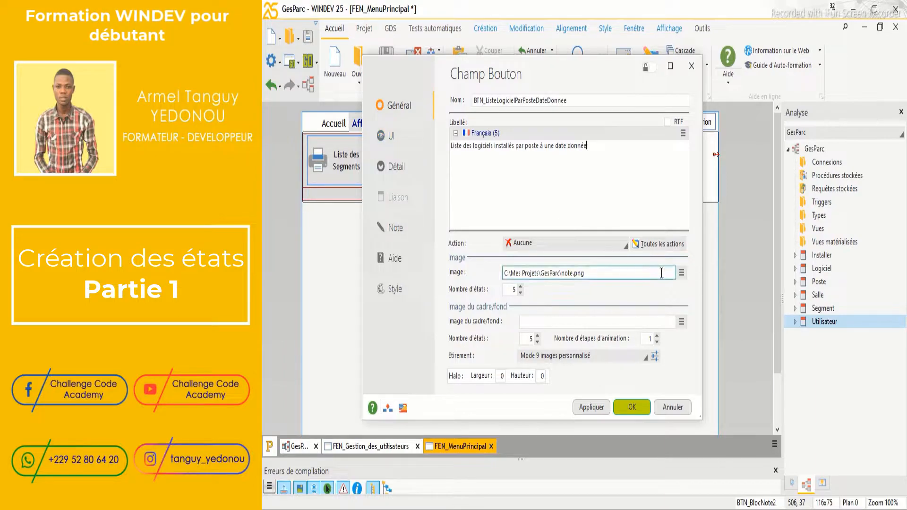
click(682, 273)
Give the button a catalogue printer icon saved as impression4.png and apply the settings
click(698, 319)
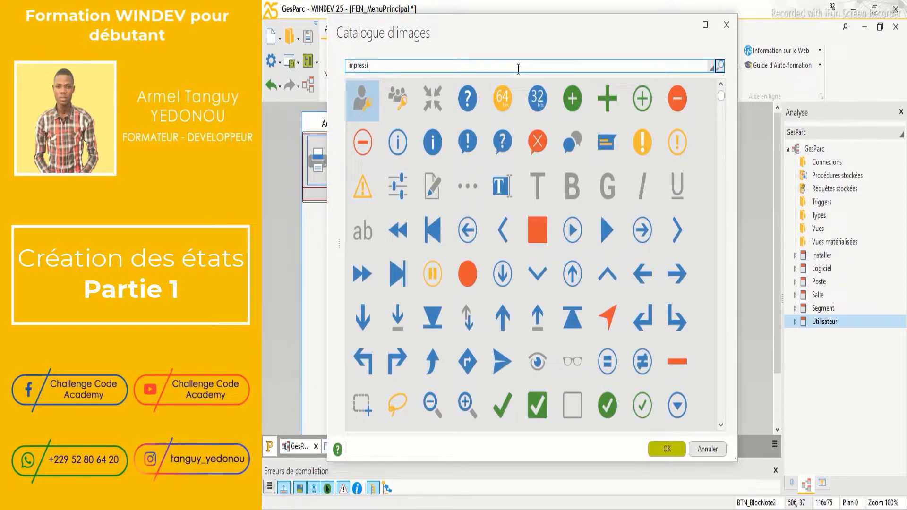
key(Return)
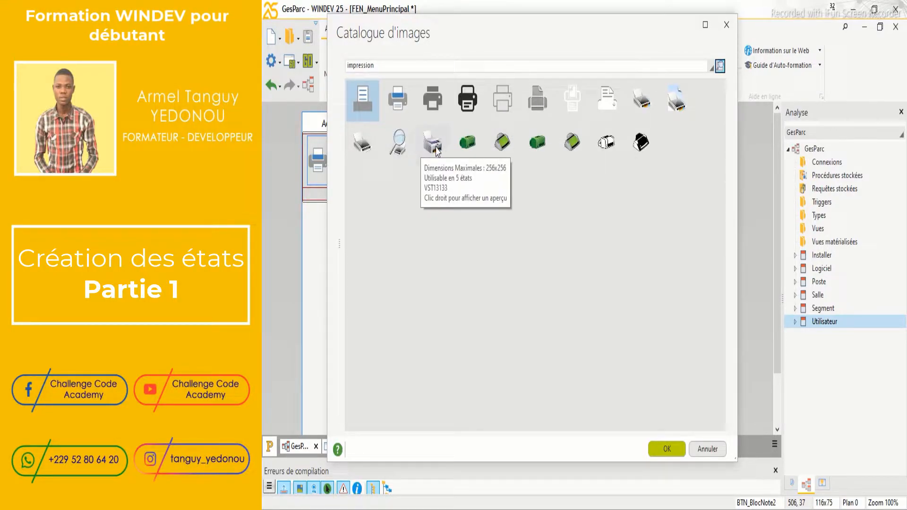
double_click(362, 143)
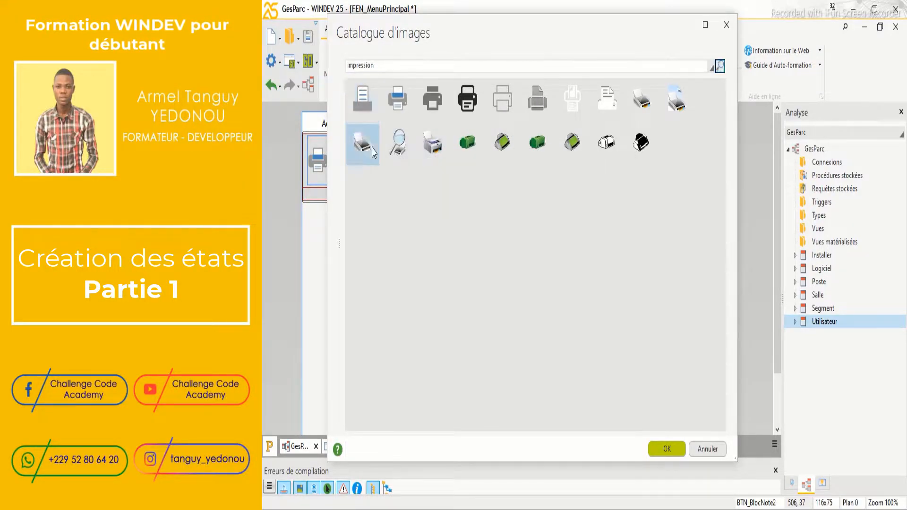
click(492, 387)
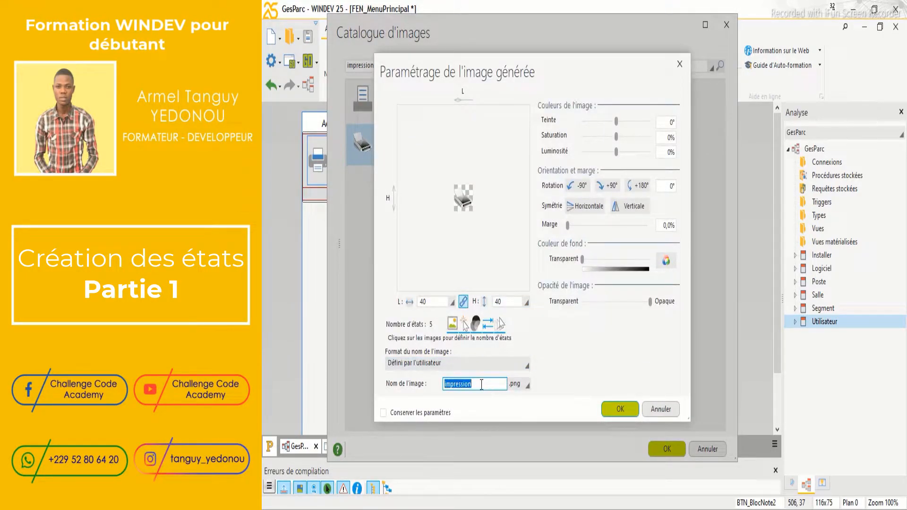
click(481, 384)
click(620, 409)
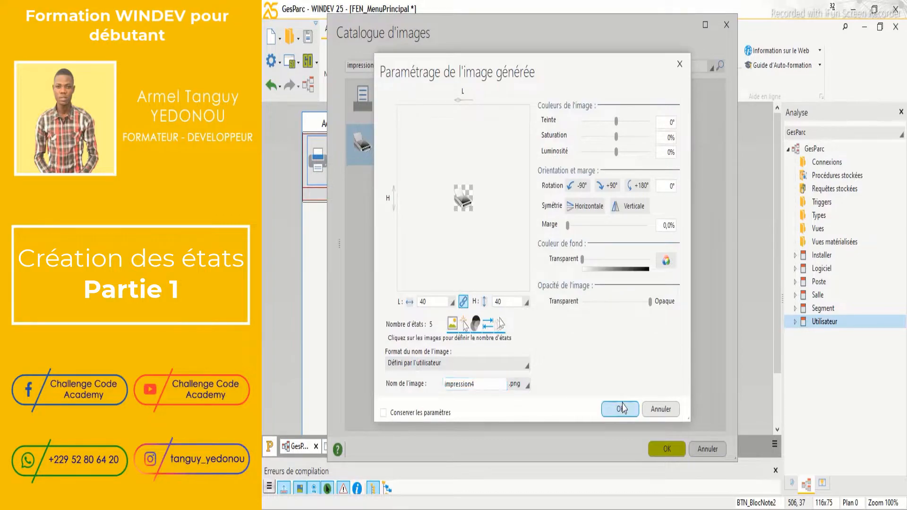
click(595, 407)
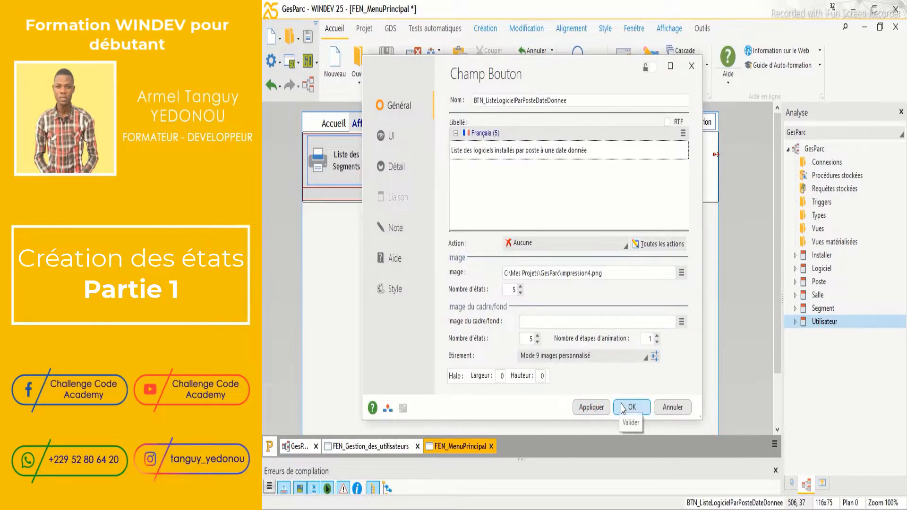
click(631, 407)
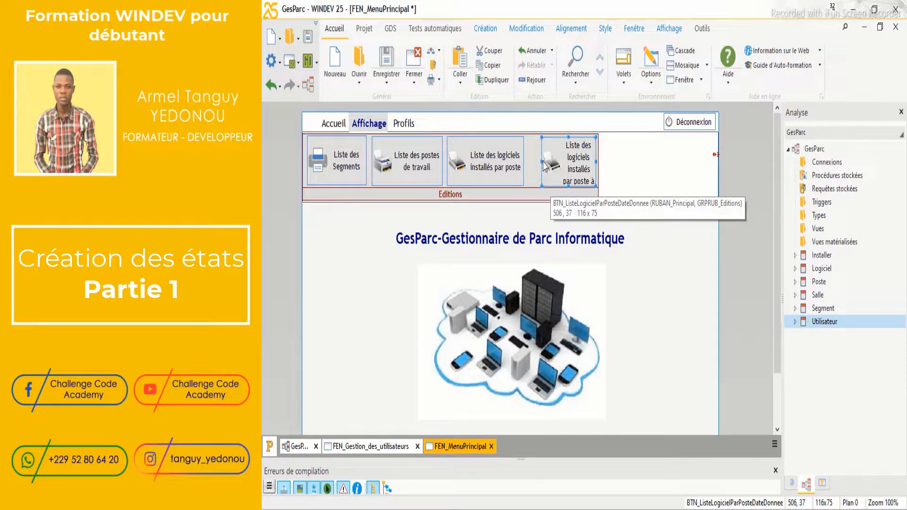
Widen the date-based software list button to 219x75 so its caption fits
drag(542, 162, 528, 161)
key(Right)
key(Right)
key(Right)
key(Right)
key(Right)
key(Right)
key(Right)
key(Right)
key(Right)
key(Right)
key(Right)
key(Right)
key(Right)
key(Right)
key(Right)
key(Right)
key(Right)
key(Right)
key(Right)
key(Right)
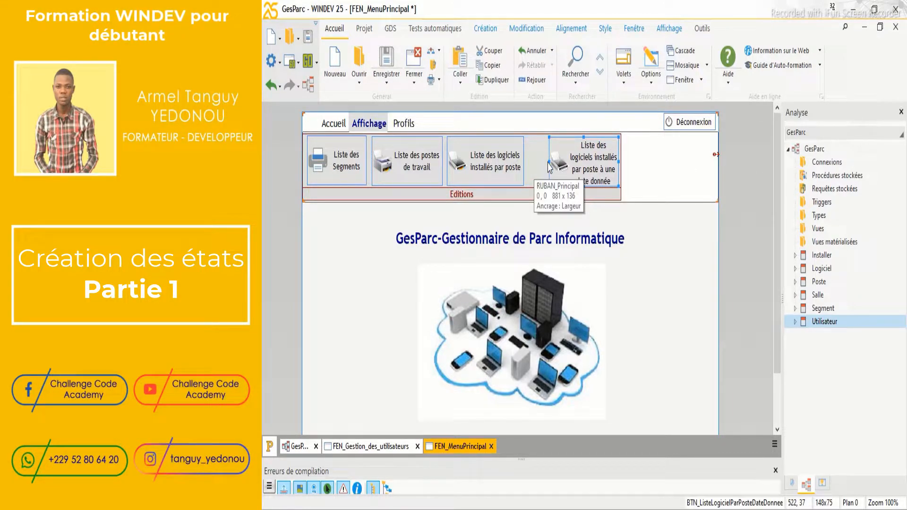
drag(548, 162, 529, 161)
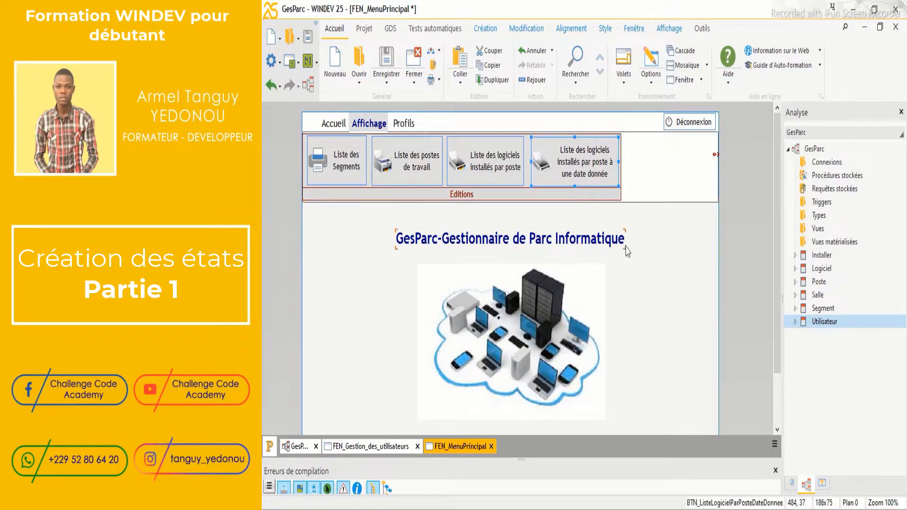
key(Right)
key(Right)
key(Right)
key(Right)
key(Right)
key(Right)
key(Right)
key(Right)
key(Right)
key(Right)
key(Right)
key(Right)
key(Right)
key(Right)
key(Right)
key(Right)
key(Right)
key(Right)
key(Right)
key(Right)
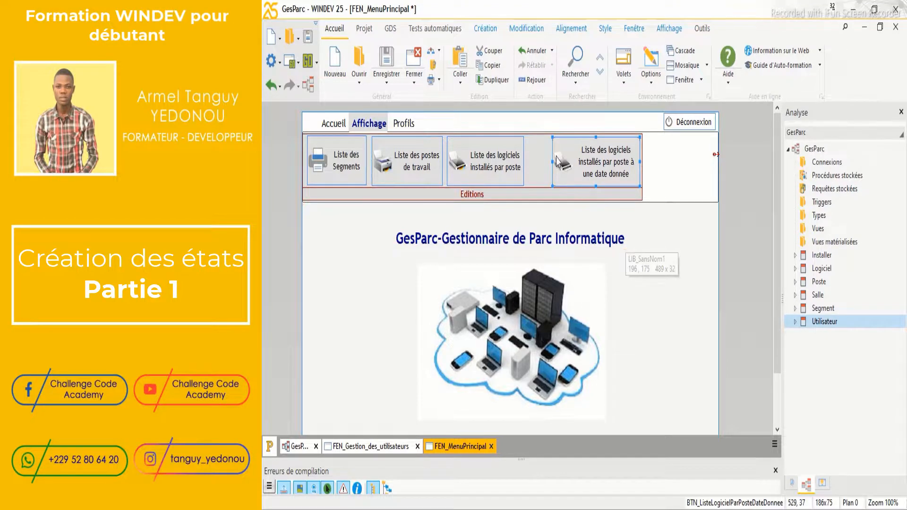
drag(550, 163, 537, 162)
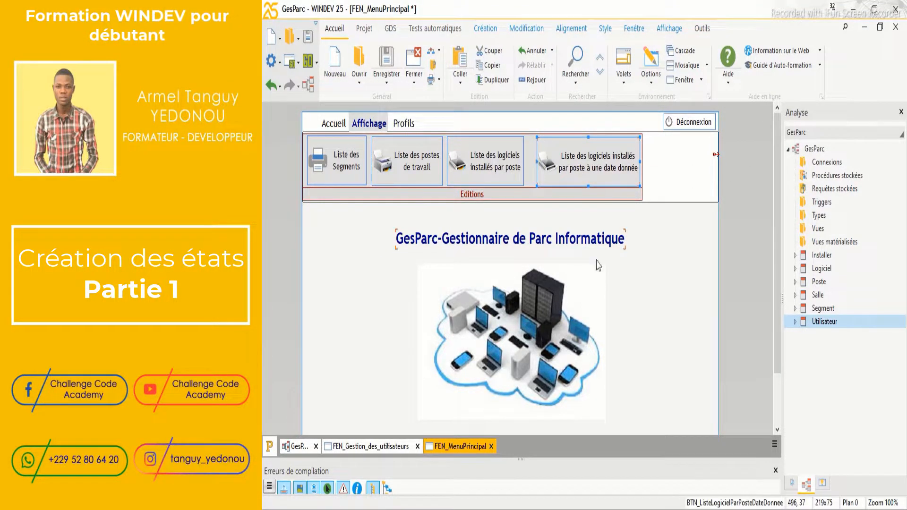
click(665, 270)
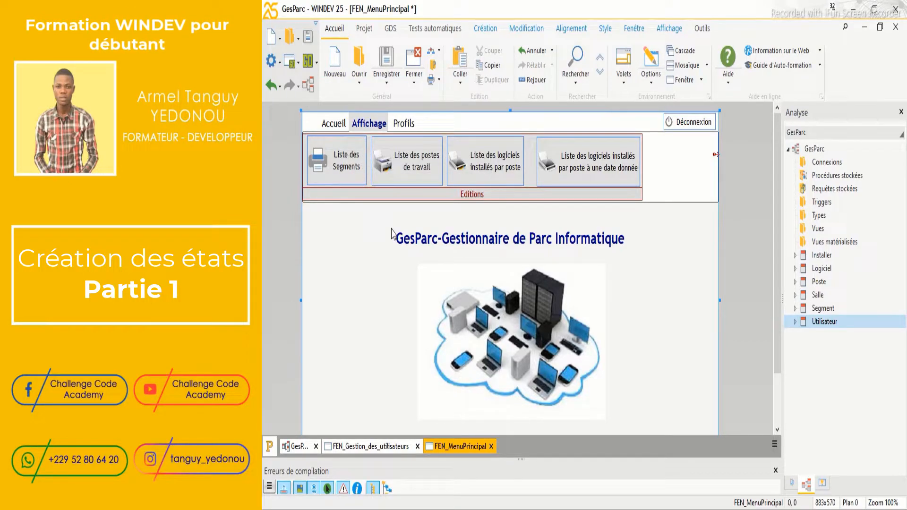
Save the main menu window and start a new Tableau report in the report wizard
key(ctrl+s)
click(273, 37)
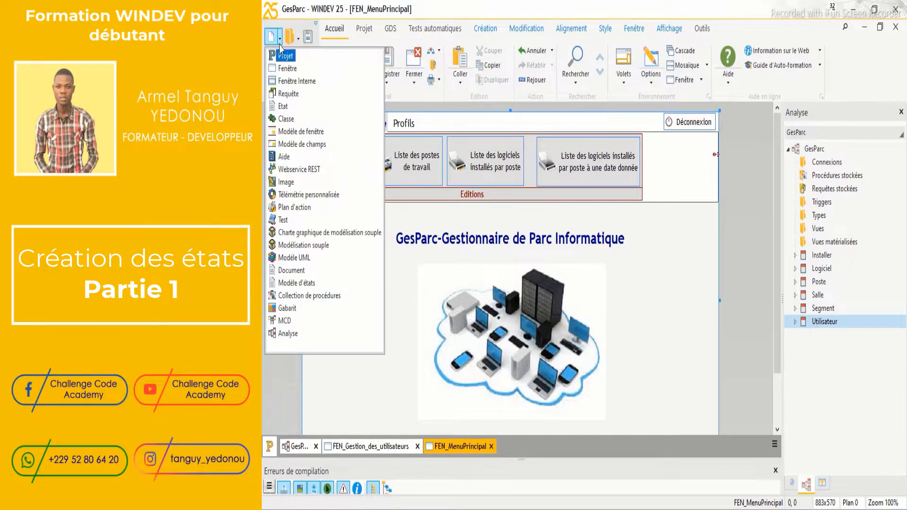
click(281, 107)
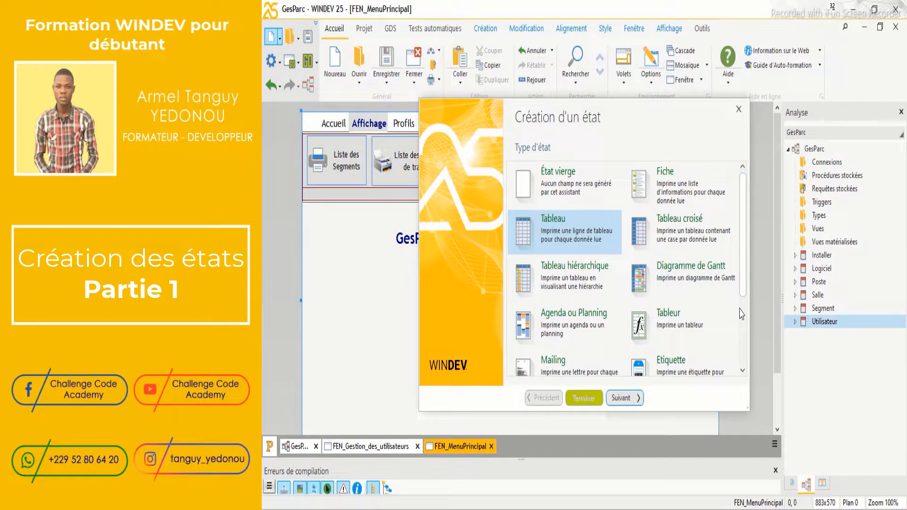
drag(742, 283, 740, 191)
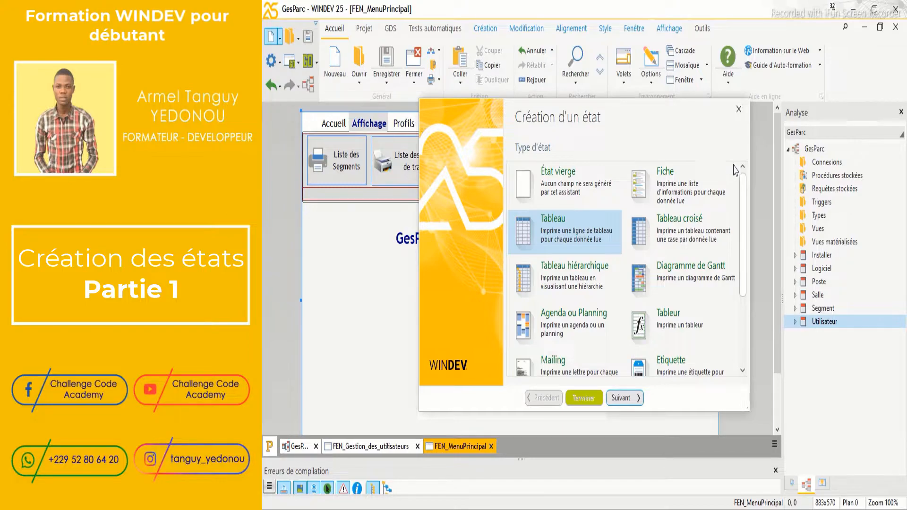
mouse_move(743, 213)
mouse_down()
mouse_move(743, 307)
mouse_move(740, 194)
mouse_up()
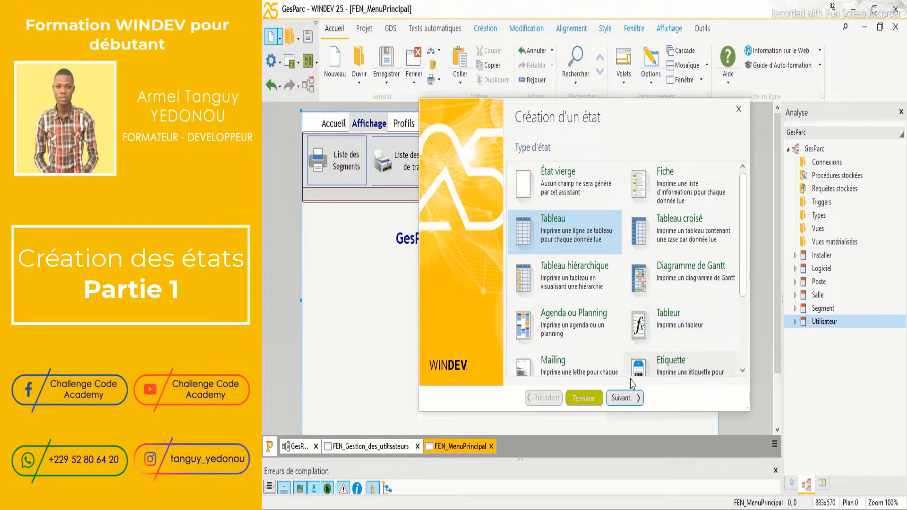
click(626, 399)
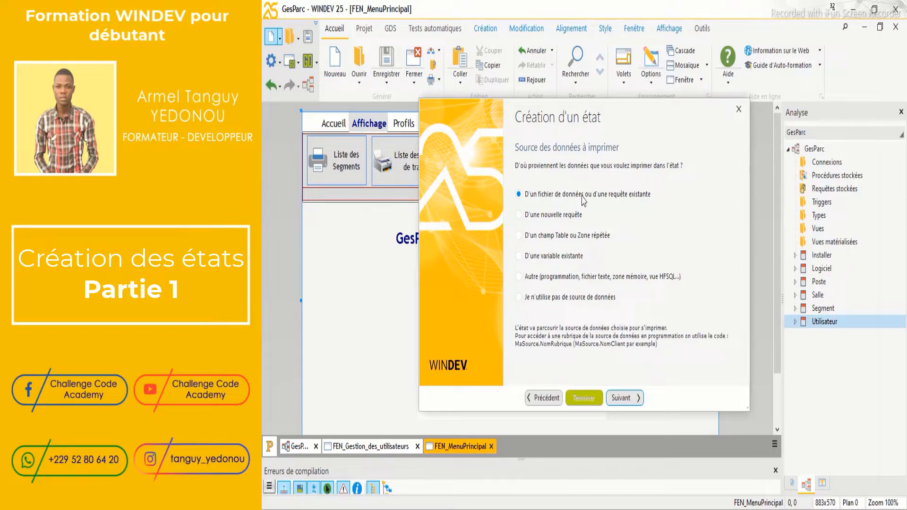
Use the existing Segment data file as the report source, traversed by the indIP key
click(624, 398)
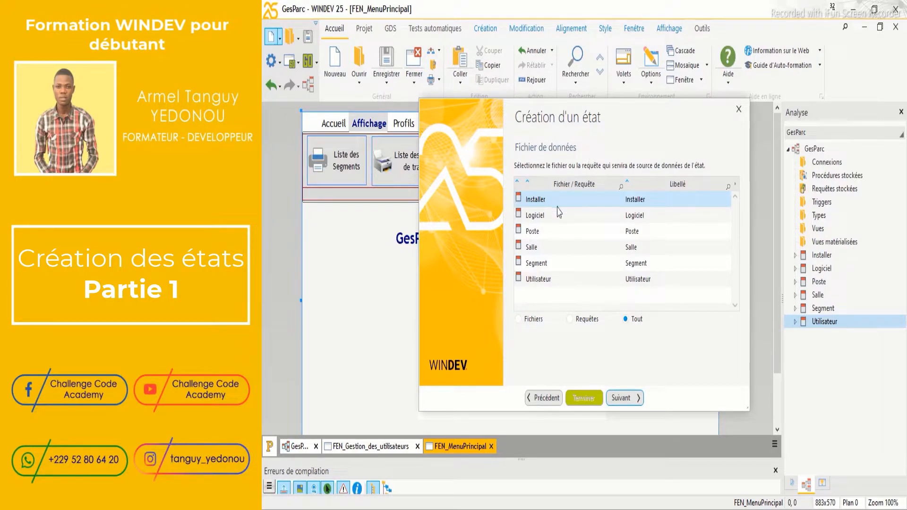
click(537, 266)
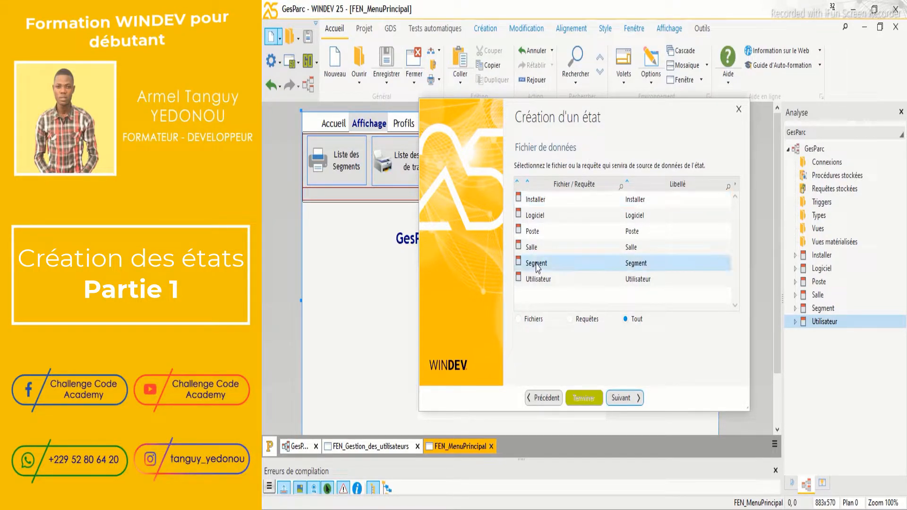
click(628, 400)
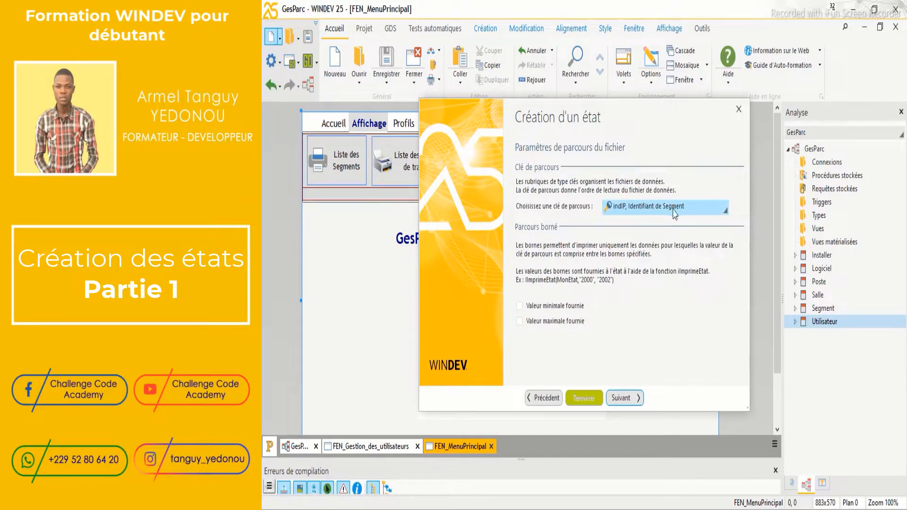
click(628, 399)
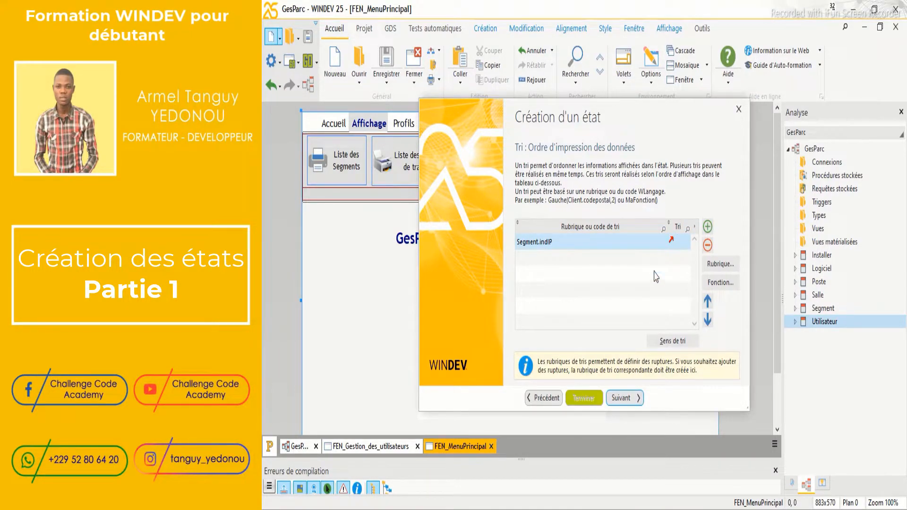
Accept sorting on Segment.indIP and leave report breaks set to Non
click(630, 399)
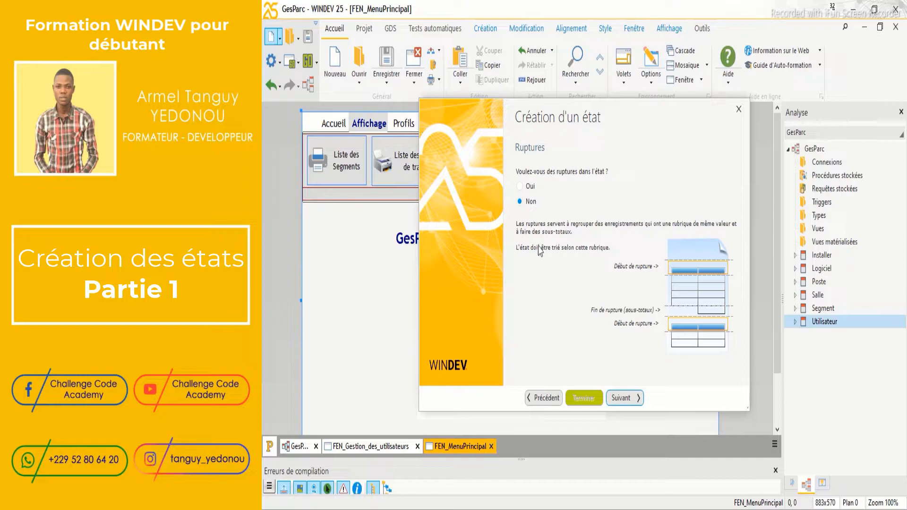
click(629, 399)
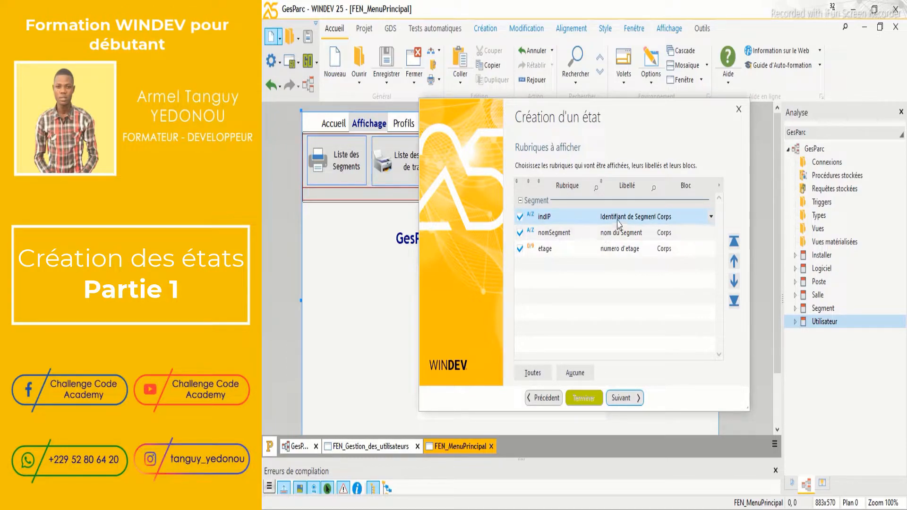
Label the indIP, nomSegment and etage columns IDENTIFIANTS, NOMS and ETAGES
click(640, 215)
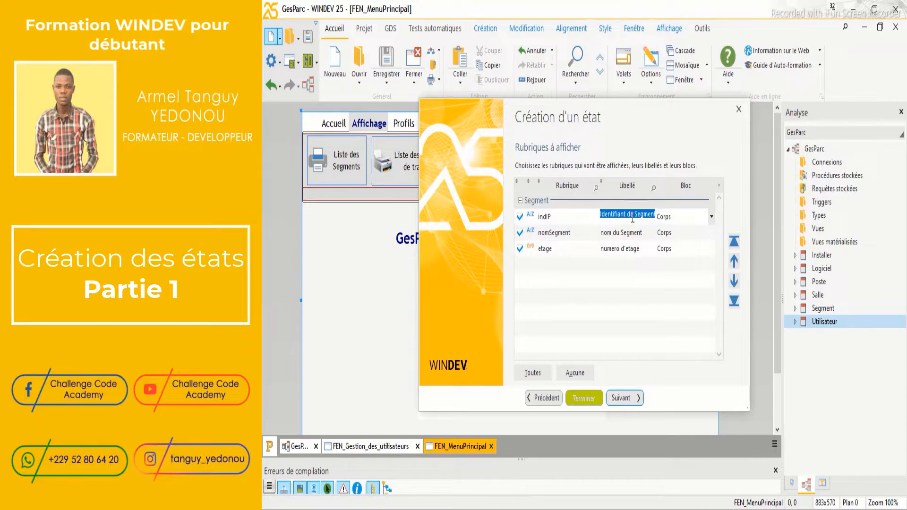
text(IDENT)
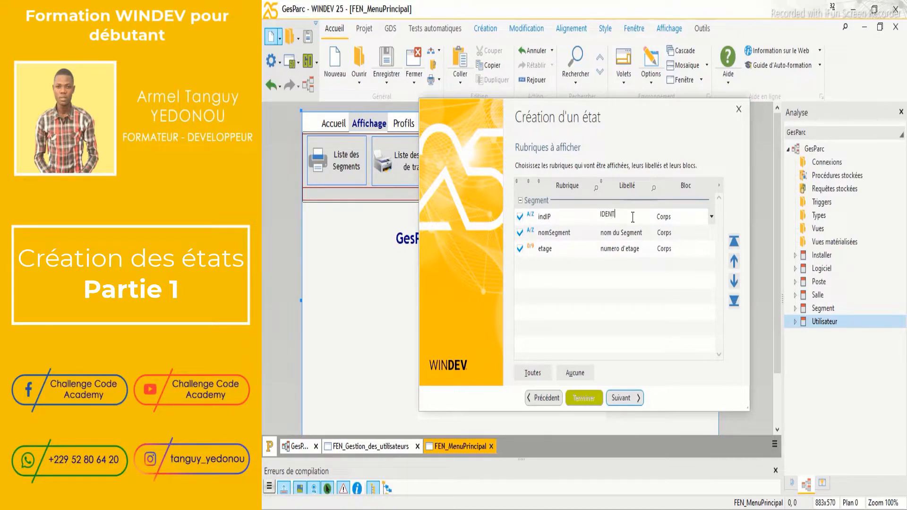
text(IFIANTS)
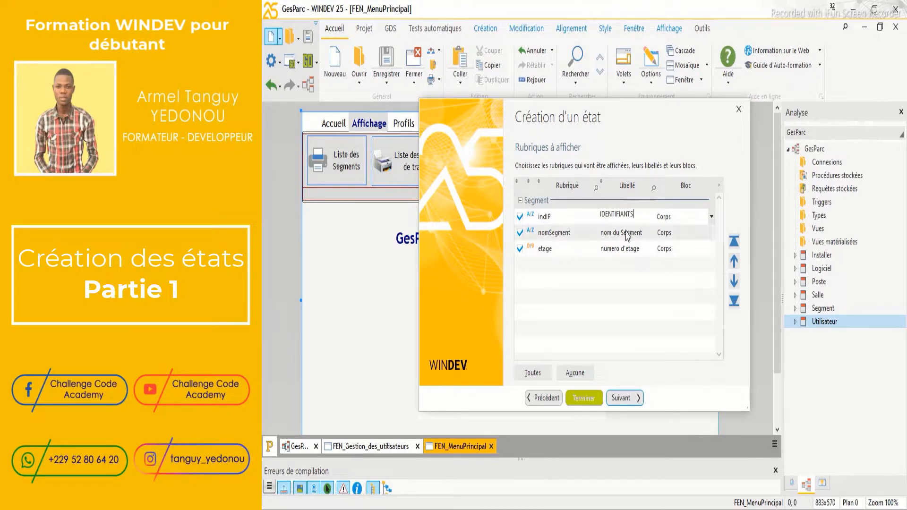
click(627, 232)
text(NOMS)
click(627, 250)
text(ET)
key(Return)
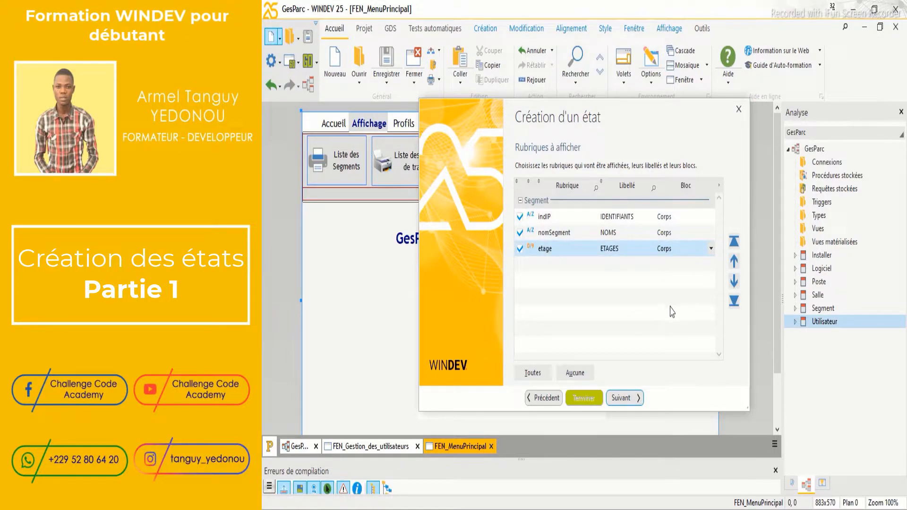
click(629, 399)
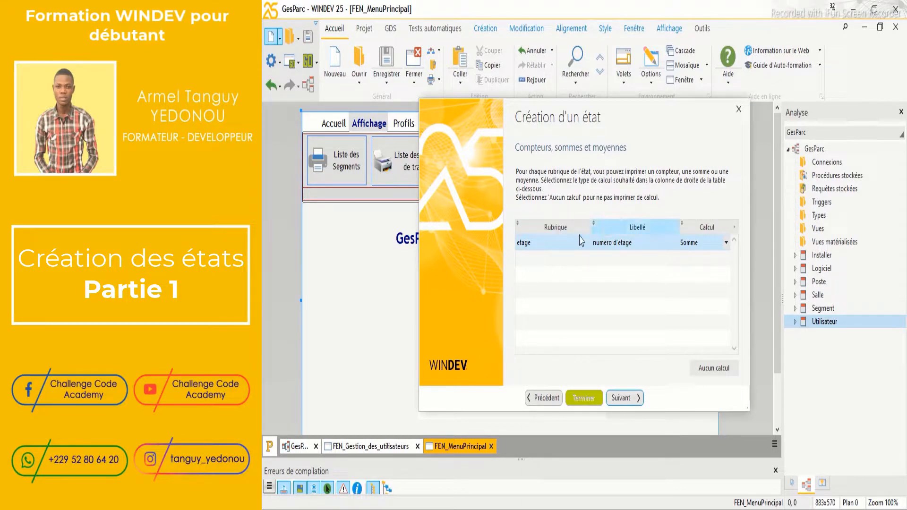
Set Aucun calcul for etage and keep the A4 (210 x 297 mm) portrait paper format
click(710, 372)
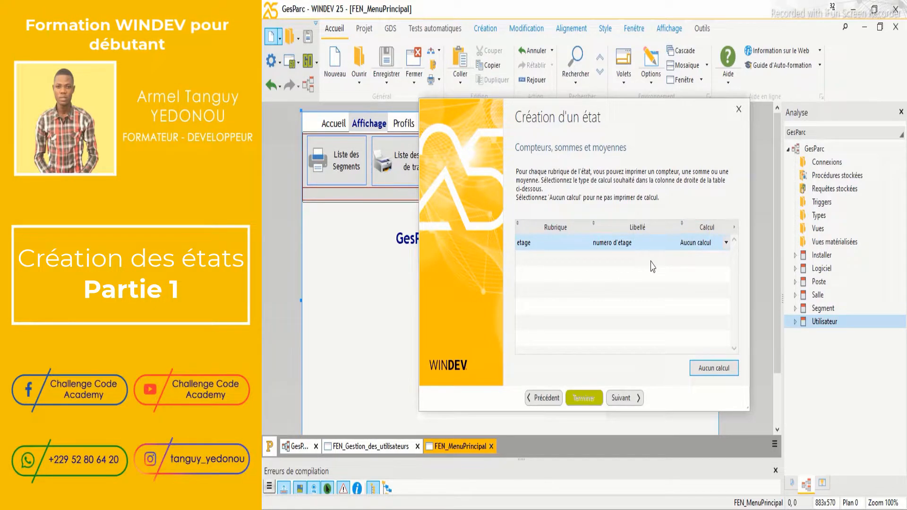
click(626, 398)
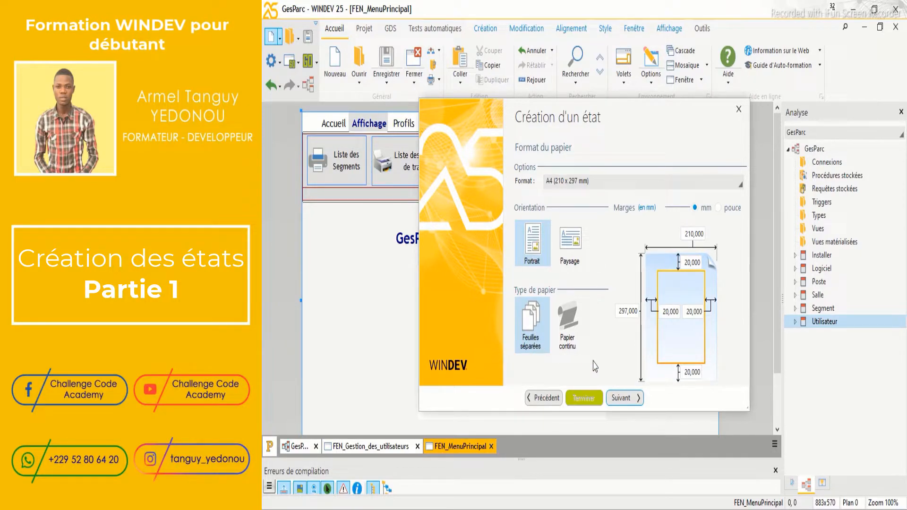
click(623, 398)
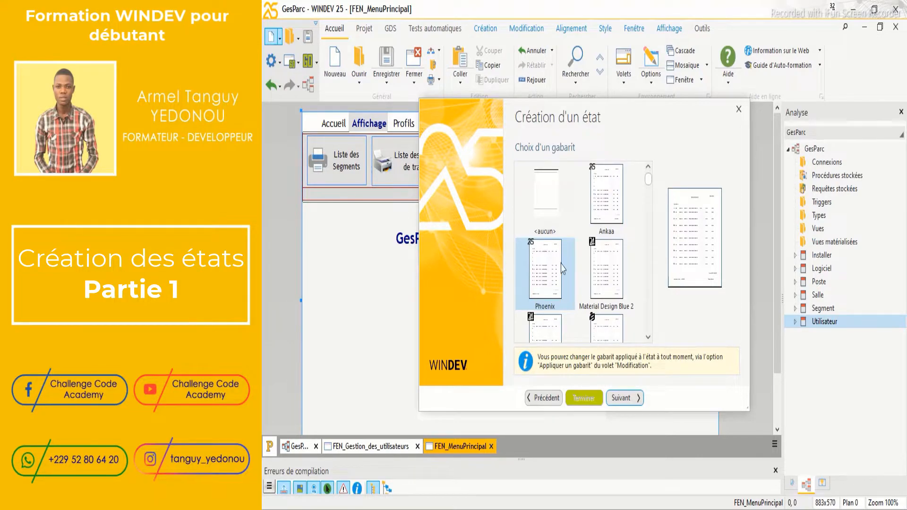
Name the report ETAT_ListeDesSegments, title it LISTE COMPLETE DES SEGMENTS, and finish the wizard
click(628, 398)
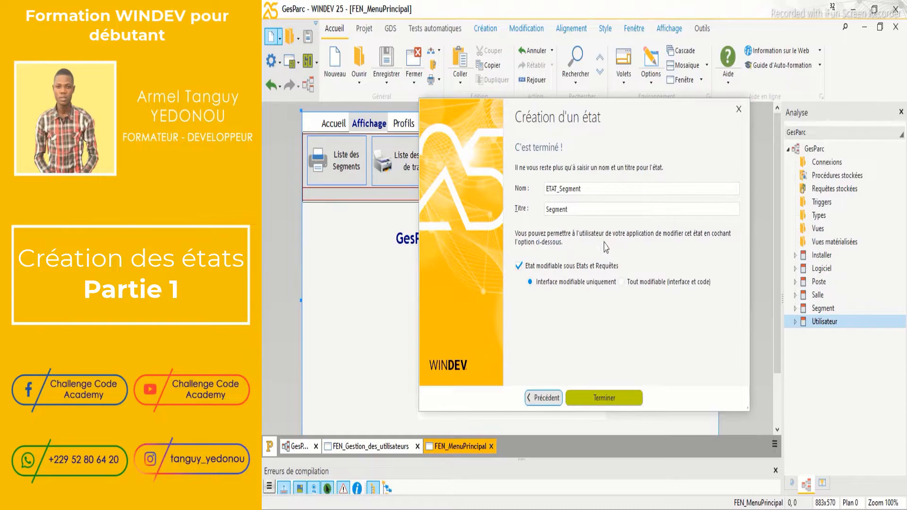
click(569, 189)
double_click(583, 188)
key(BackSpace)
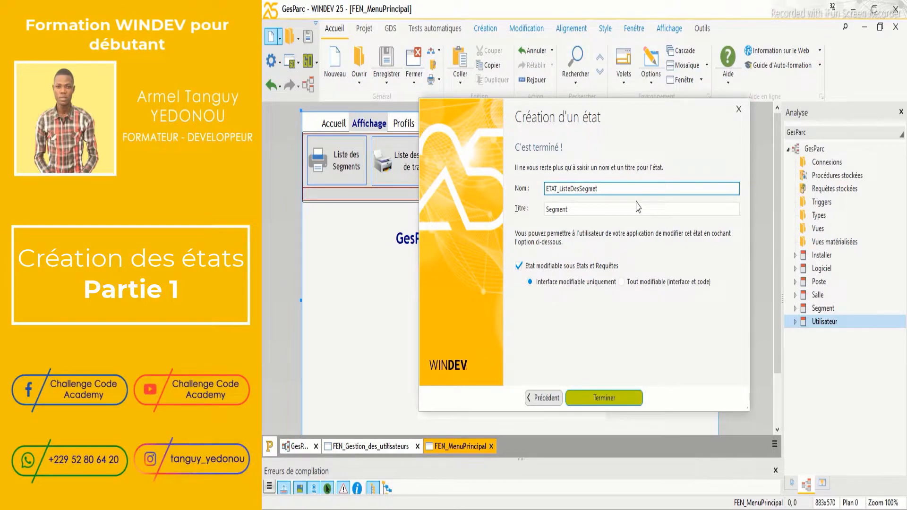
drag(546, 210, 579, 209)
text(Li)
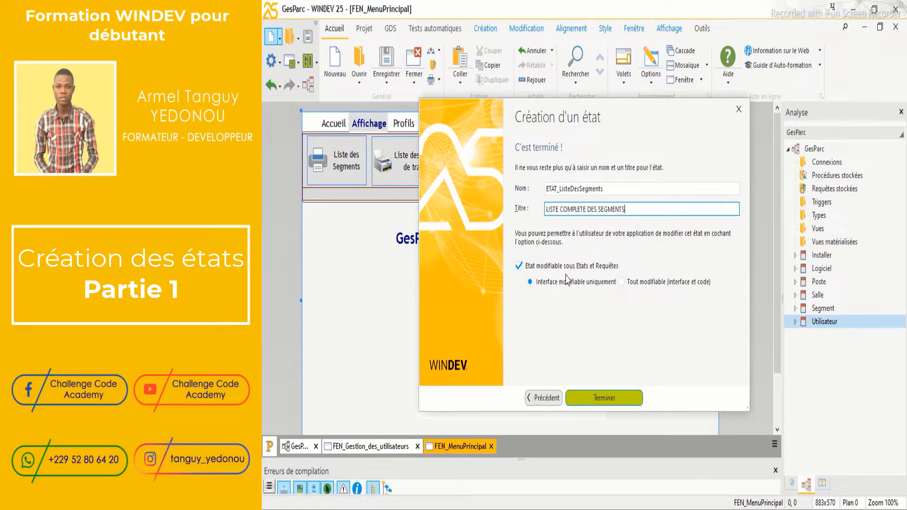
click(609, 398)
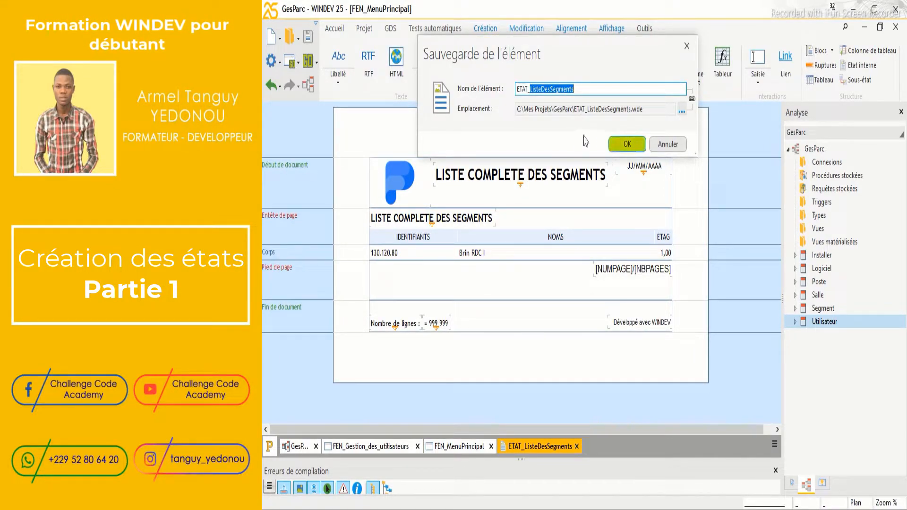
Confirm saving ETAT_ListeDesSegments and clear the selection in the report layout
click(618, 142)
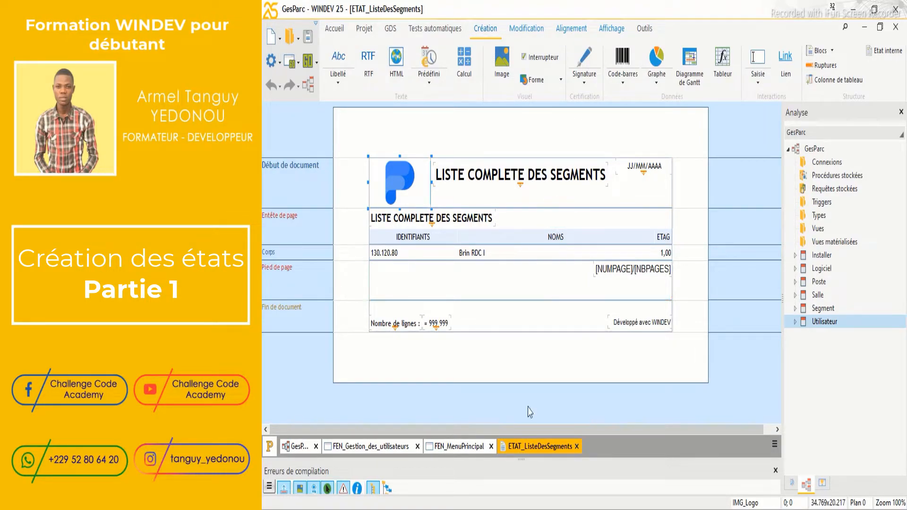
click(555, 430)
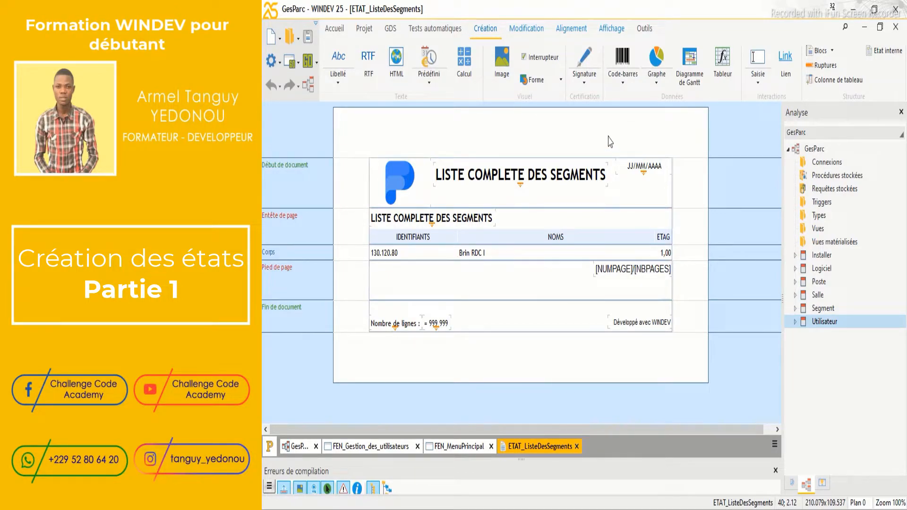
Swap the IMG_Logo picture for 1.jpg from the GesParc folder via its Description properties
right_click(411, 175)
click(435, 165)
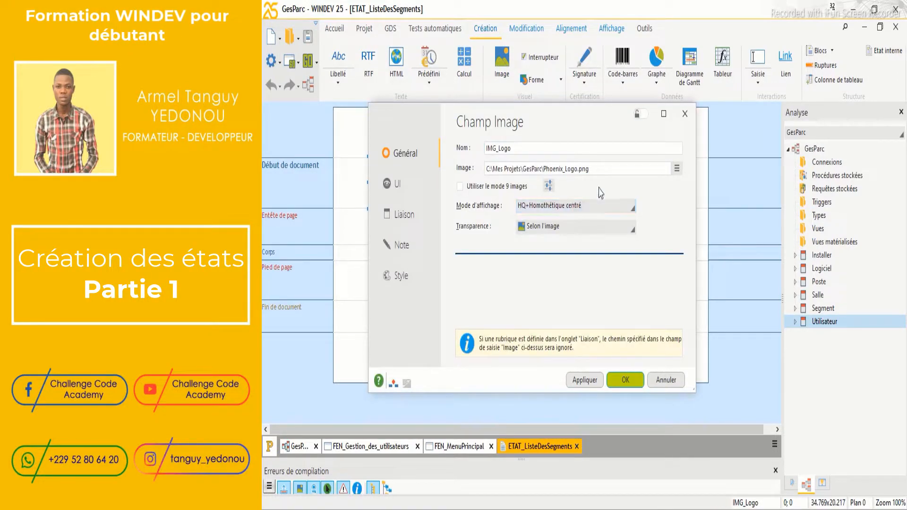
click(677, 170)
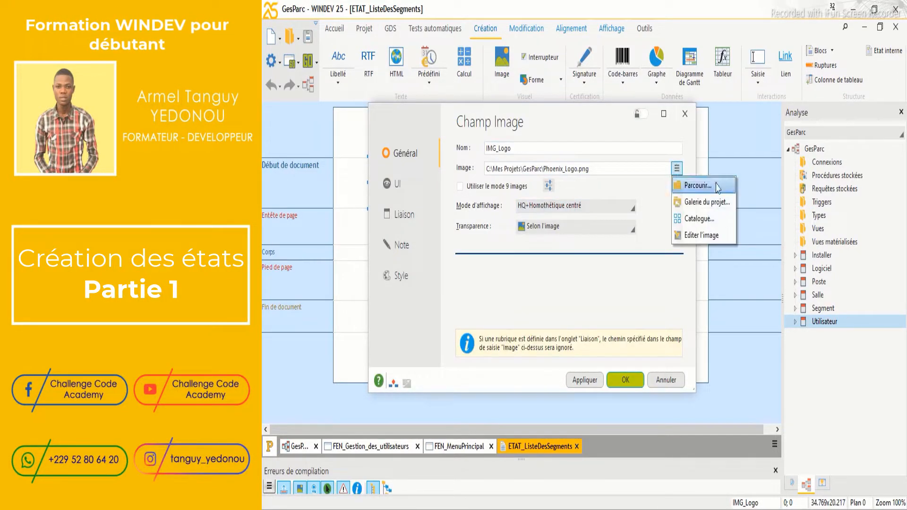
click(714, 185)
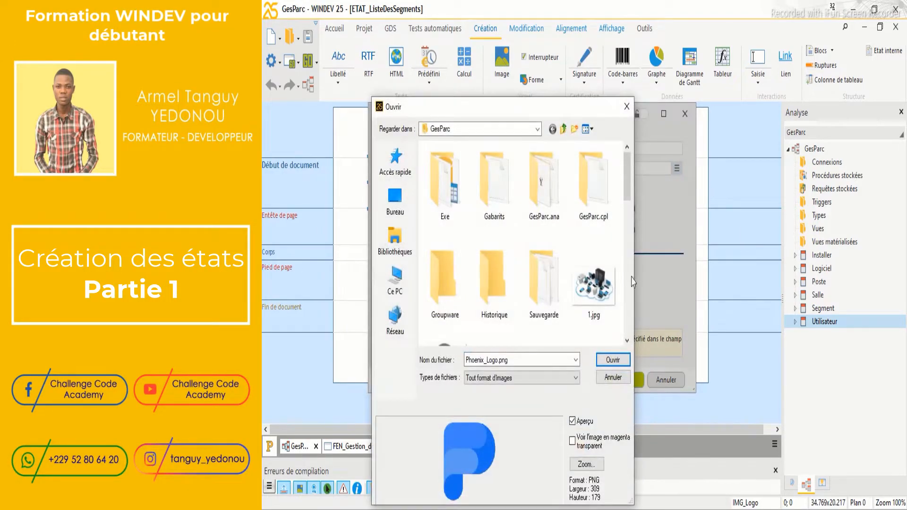
double_click(612, 291)
click(586, 376)
drag(587, 125, 714, 110)
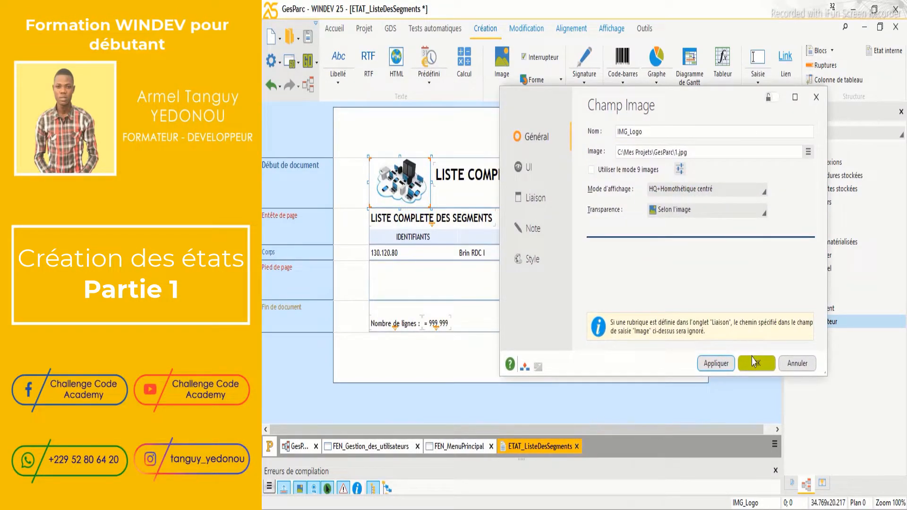
click(754, 363)
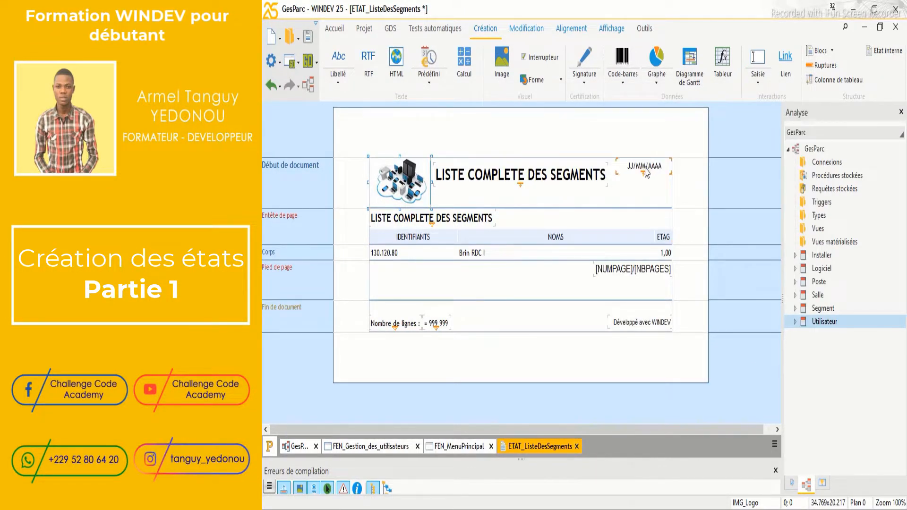
Move the date field into Fin de document and place TITREDOC at 56.00, 25.78 beside the logo
drag(645, 168, 581, 325)
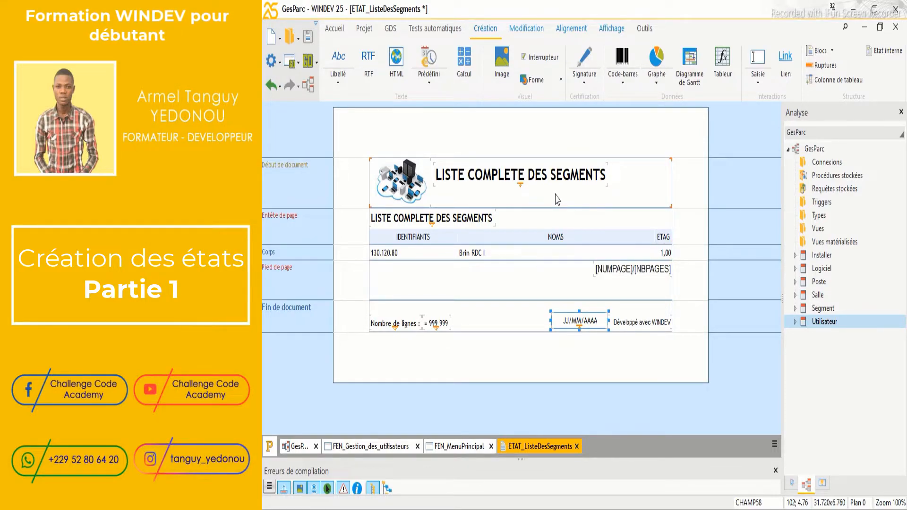
drag(559, 163, 561, 176)
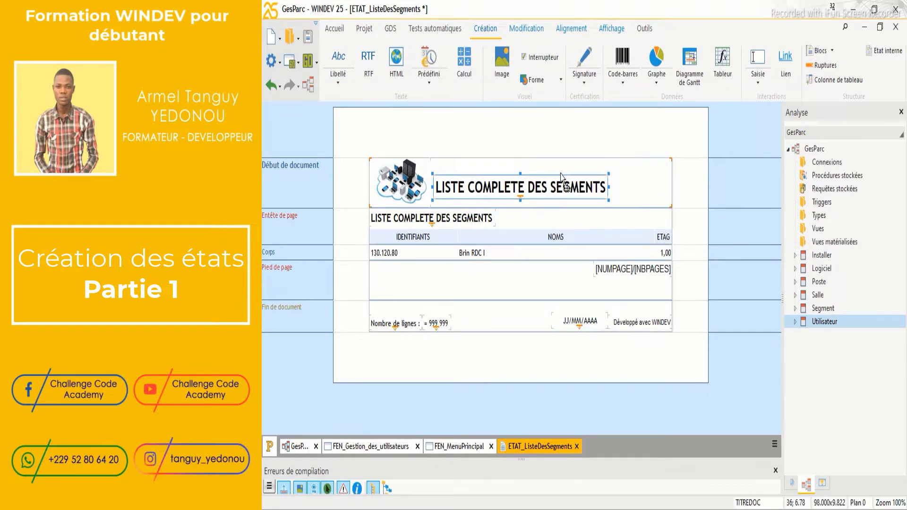
key(Up)
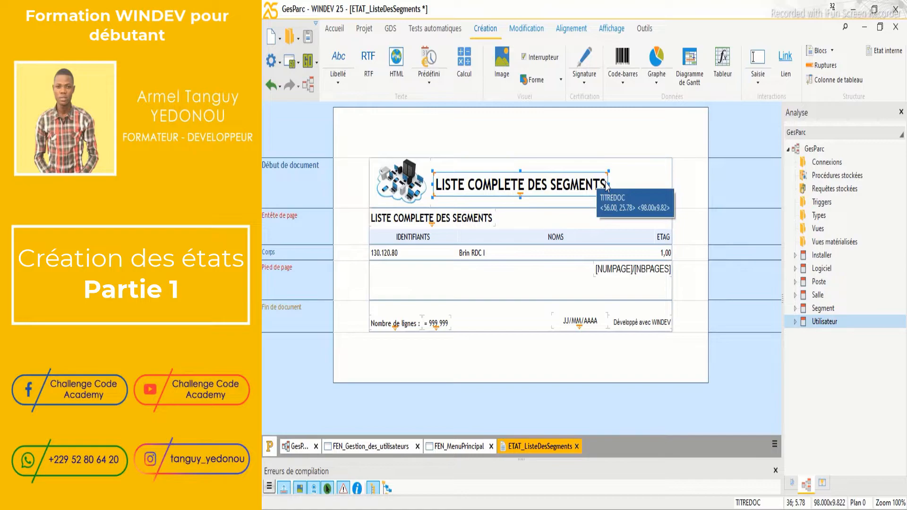
key(Right)
Set the TITREDOC main label font colour to Bleu foncé in its Style settings
right_click(602, 187)
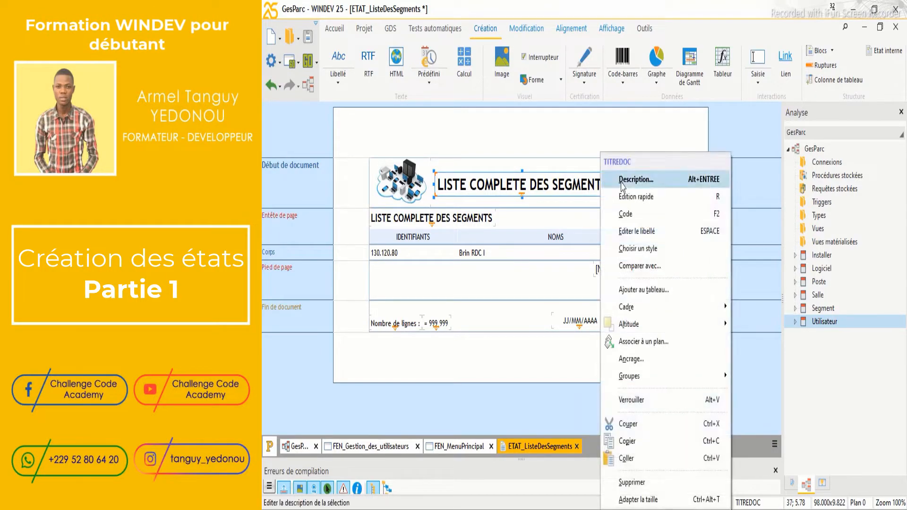
key(Escape)
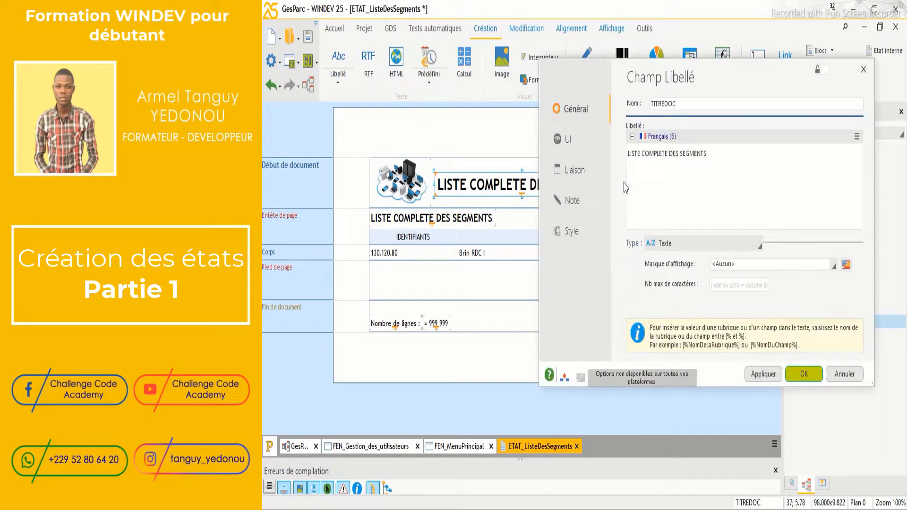
click(571, 231)
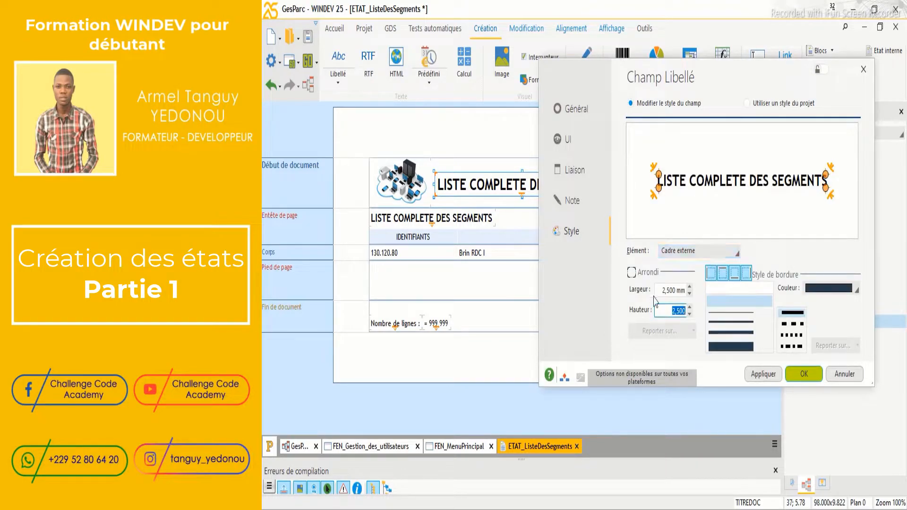
click(593, 123)
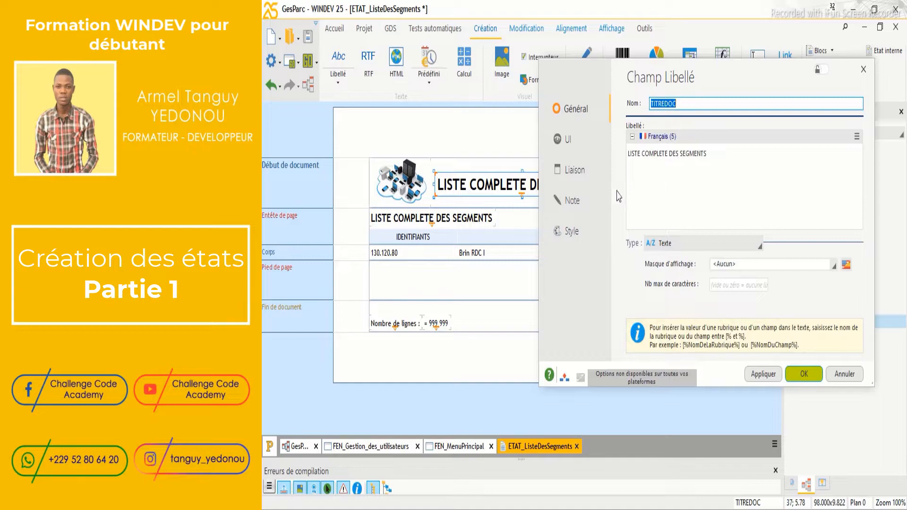
click(572, 231)
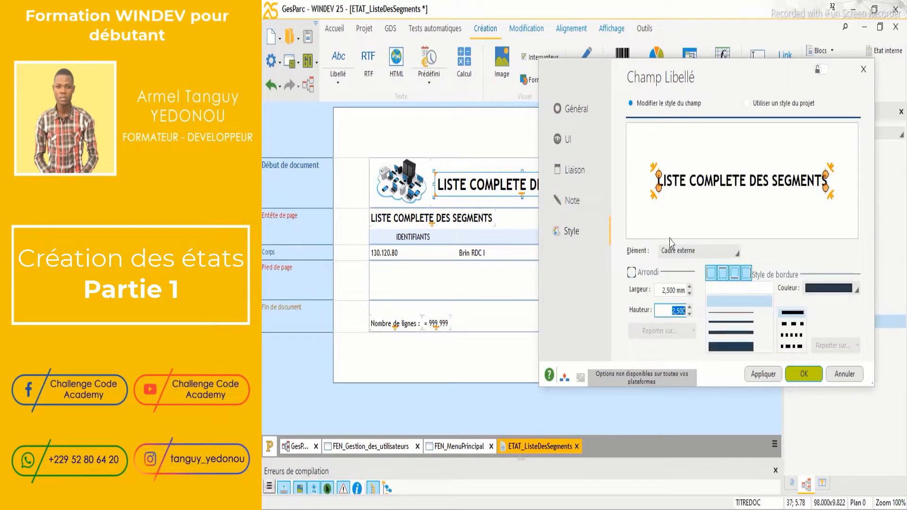
click(694, 251)
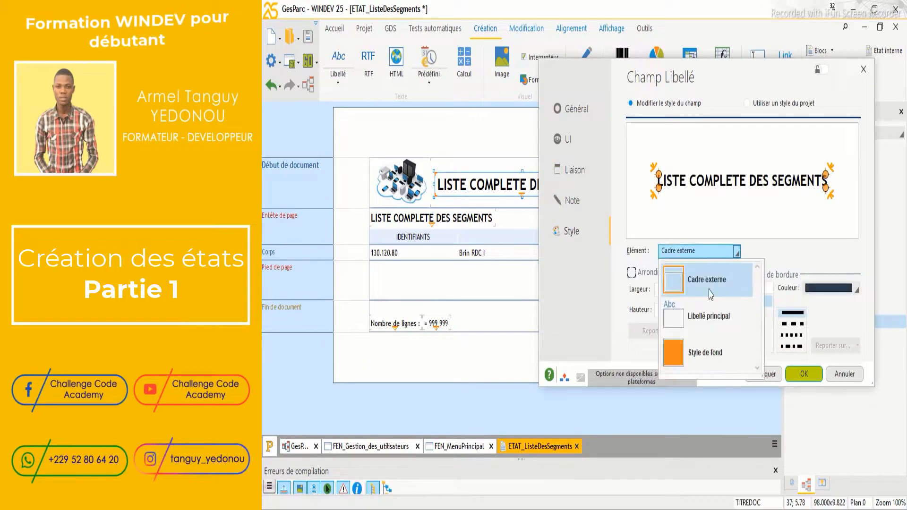
click(723, 321)
click(811, 278)
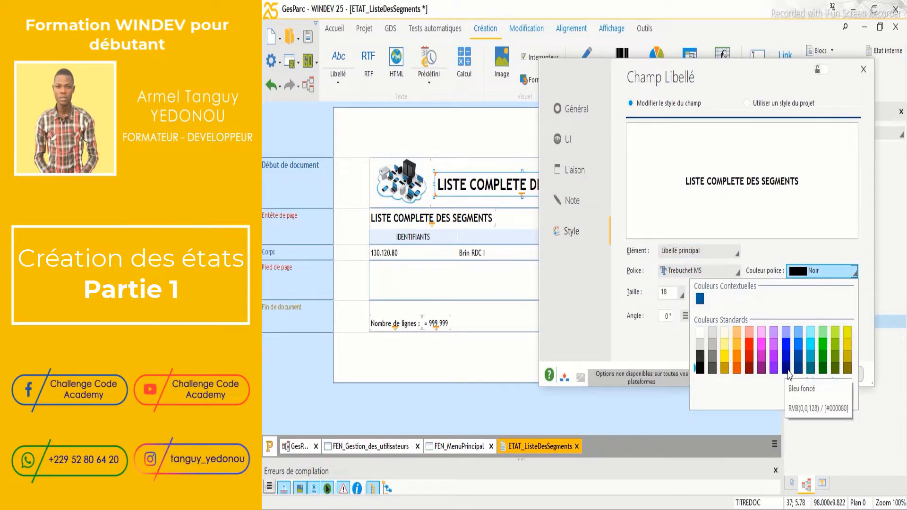
click(787, 370)
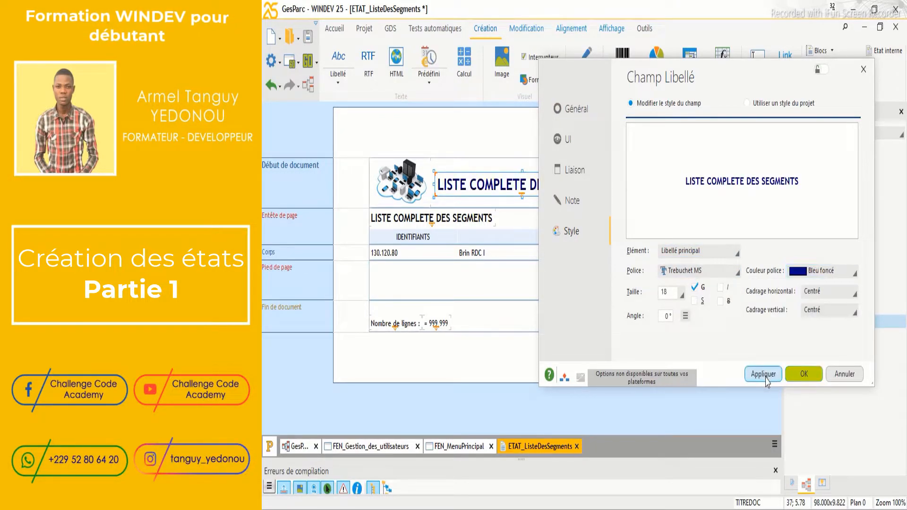
click(798, 375)
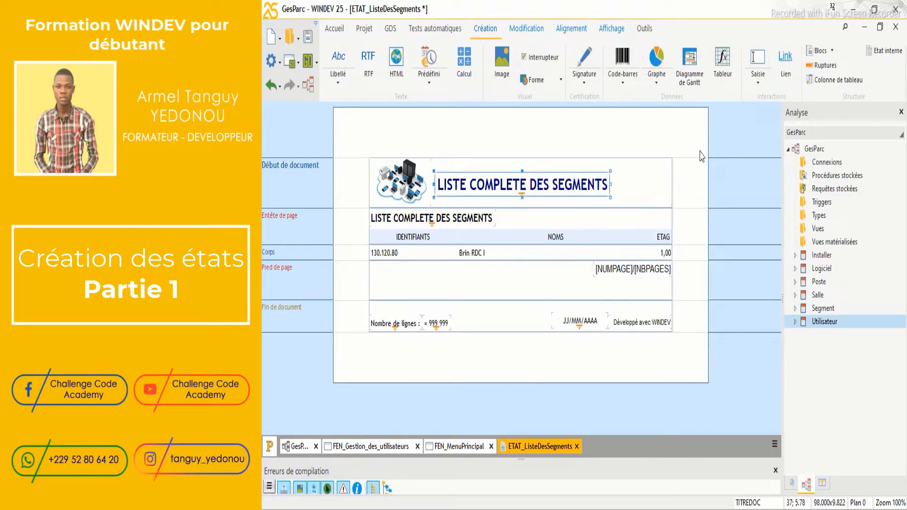
Centre the report's main title horizontally in its parent and nudge it slightly right
click(580, 29)
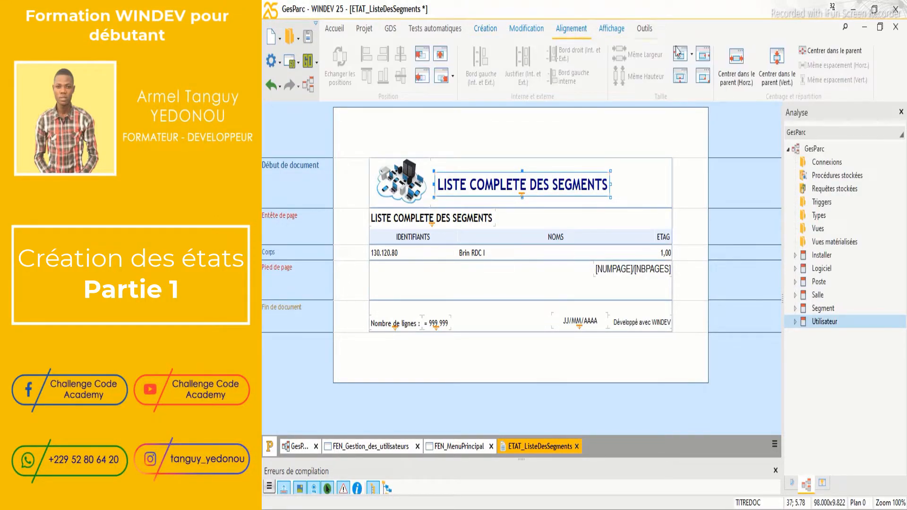
click(736, 59)
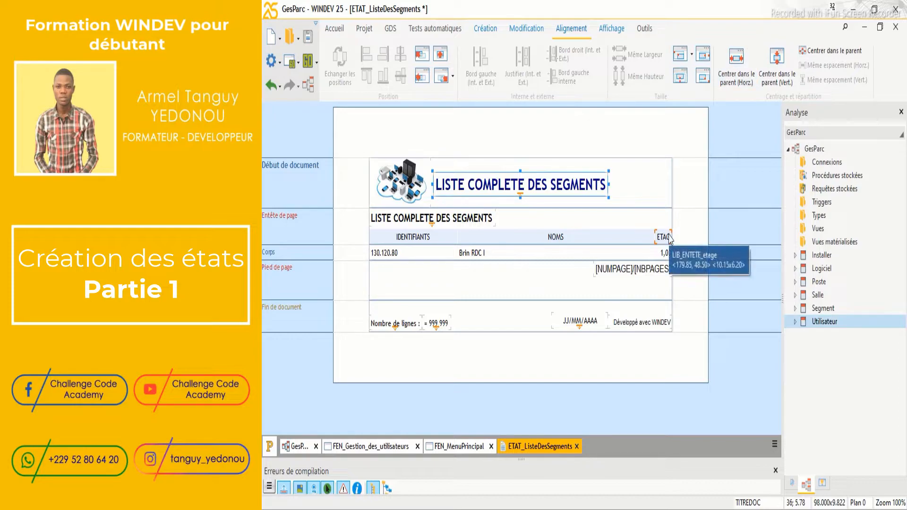
key(Right)
key(Right)
key(Right)
key(Right)
key(Right)
key(Right)
key(Right)
key(Right)
key(Right)
key(Right)
key(Right)
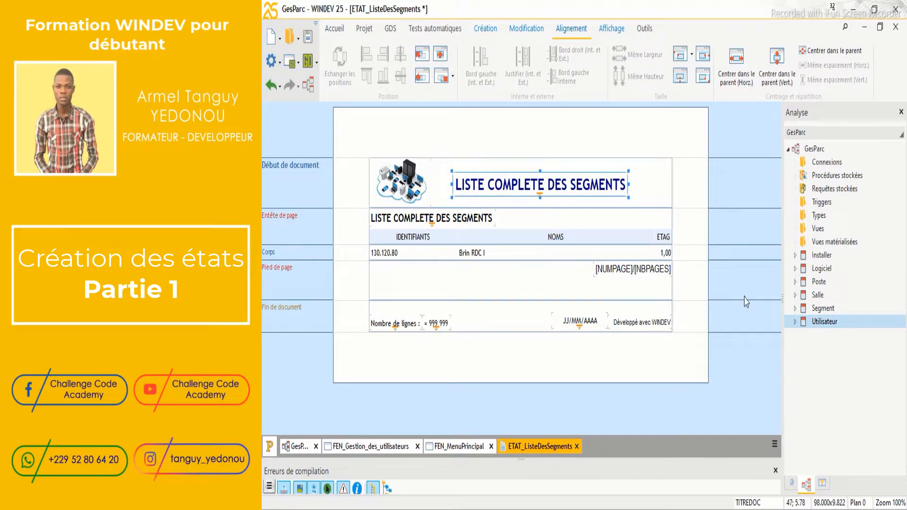
Make the Entête de page band taller and centre the TITREPAGE title horizontally
click(539, 227)
drag(520, 245, 519, 259)
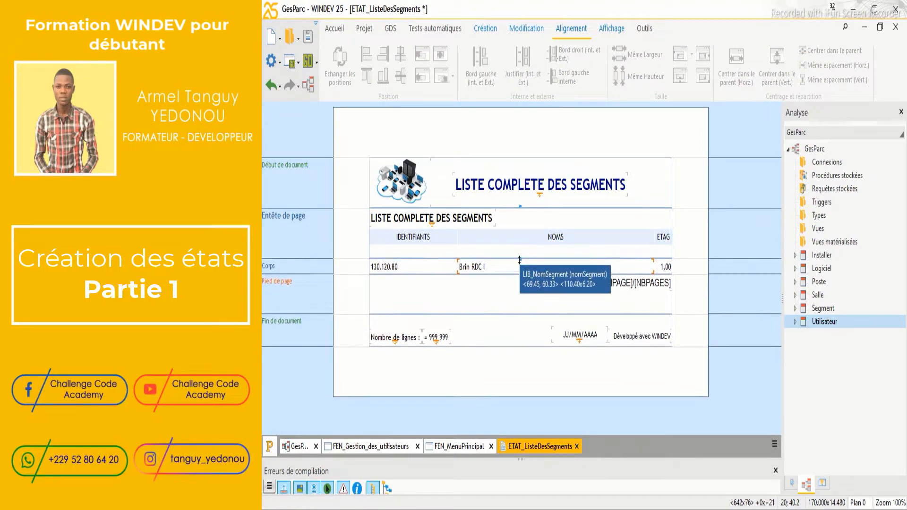
click(491, 229)
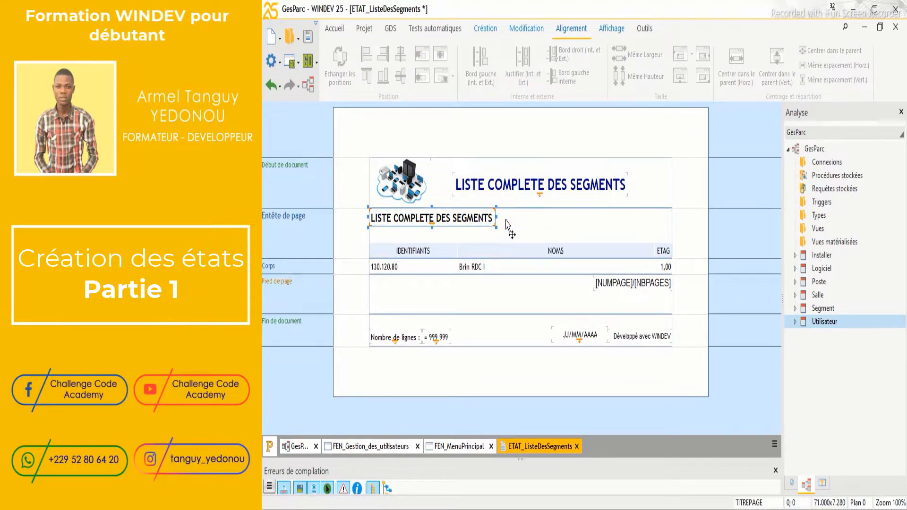
drag(486, 223, 574, 228)
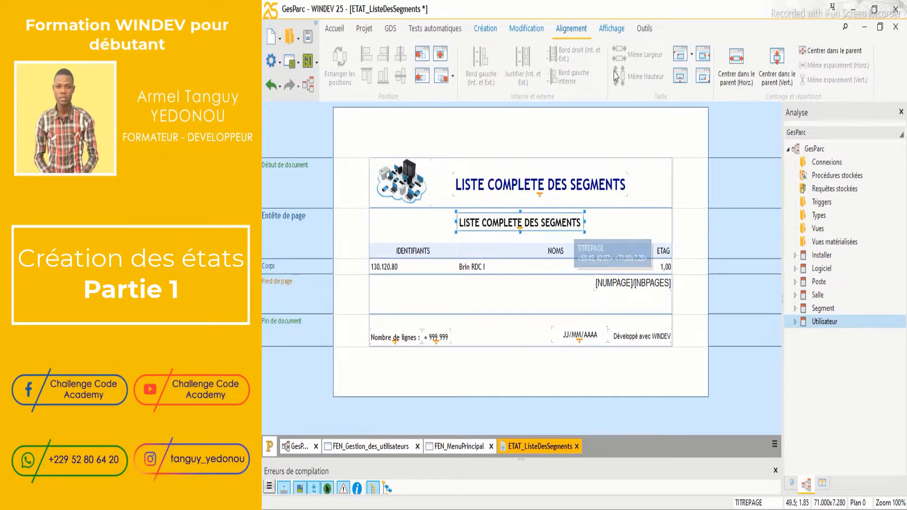
click(747, 68)
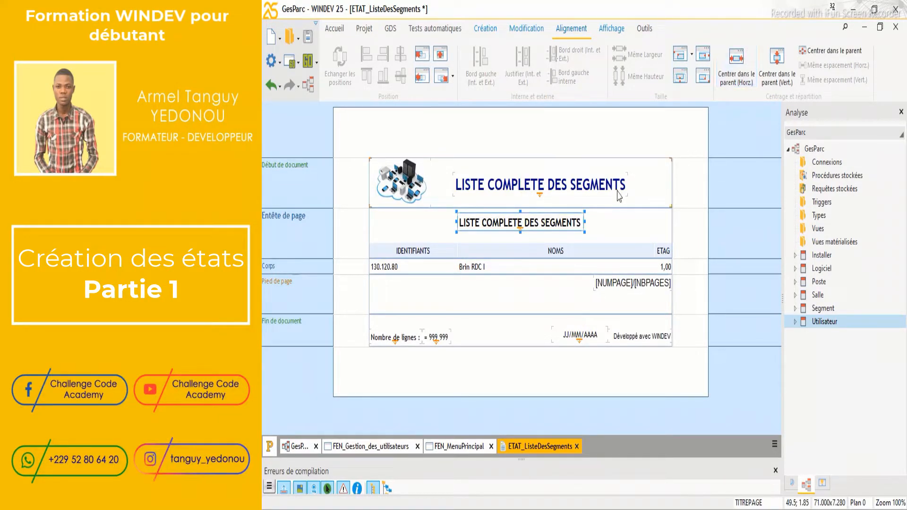
Change the TITREPAGE caption to 'INFORMATIONS SEGMENTS' and narrow the label to fit
right_click(569, 222)
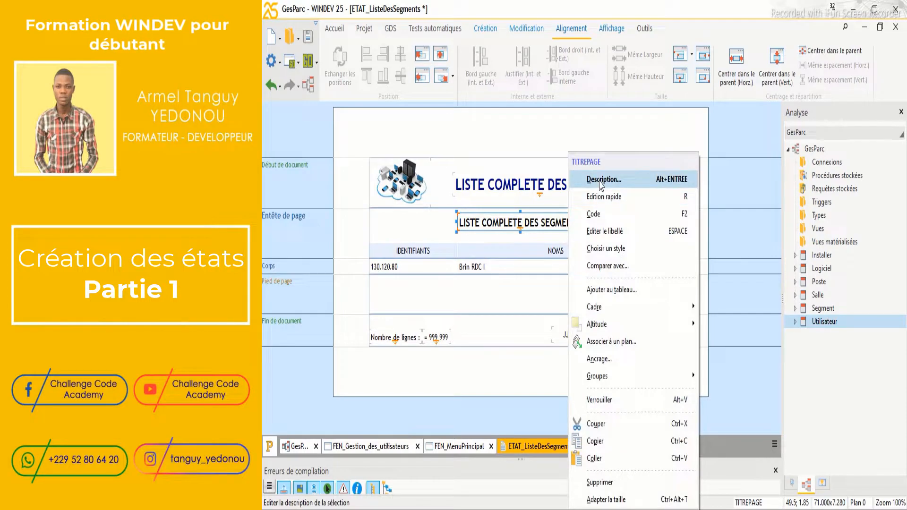
click(600, 181)
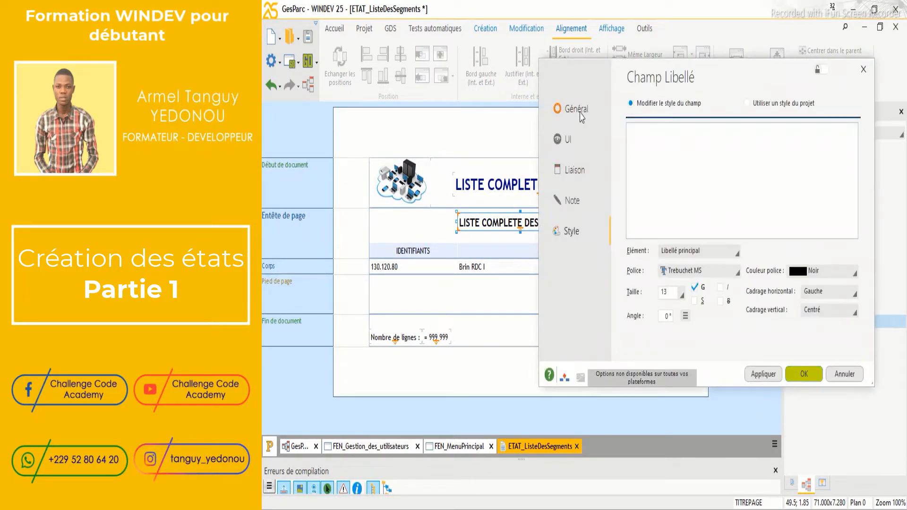
click(707, 150)
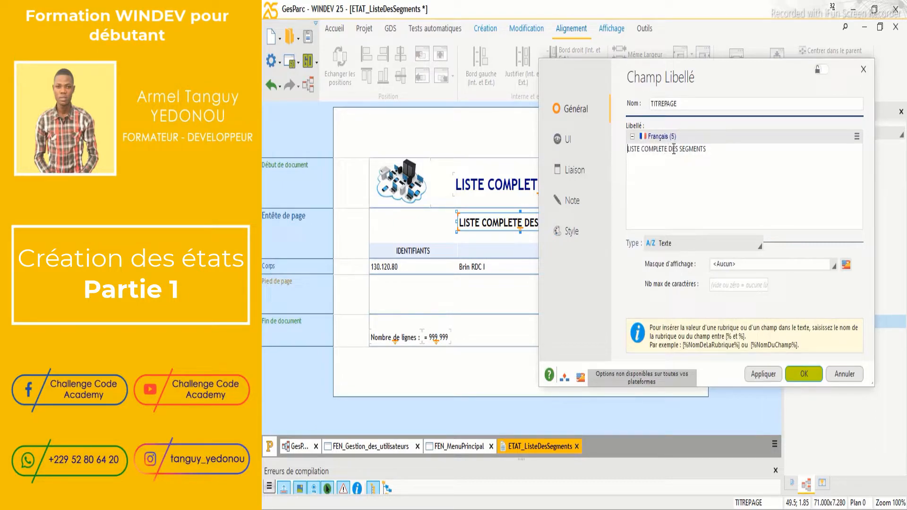
drag(678, 149, 632, 152)
text(info)
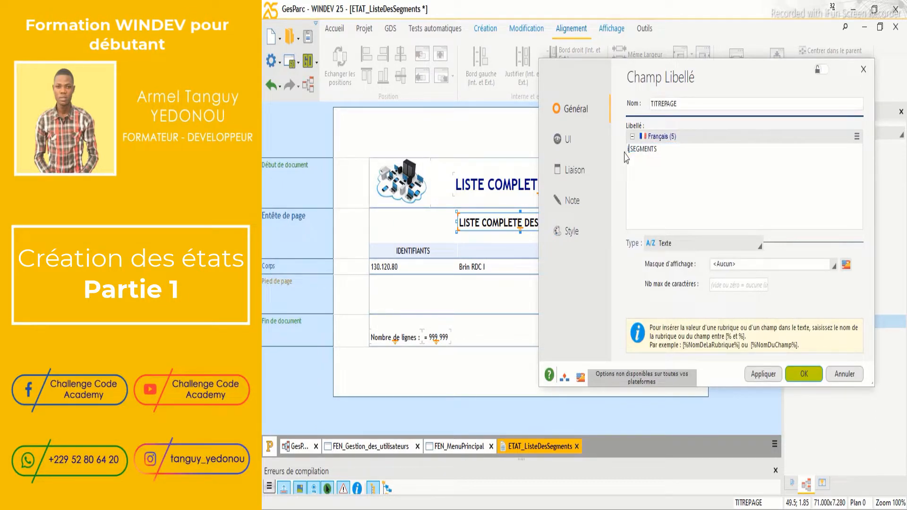
key(BackSpace)
key(BackSpace)
key(BackSpace)
key(BackSpace)
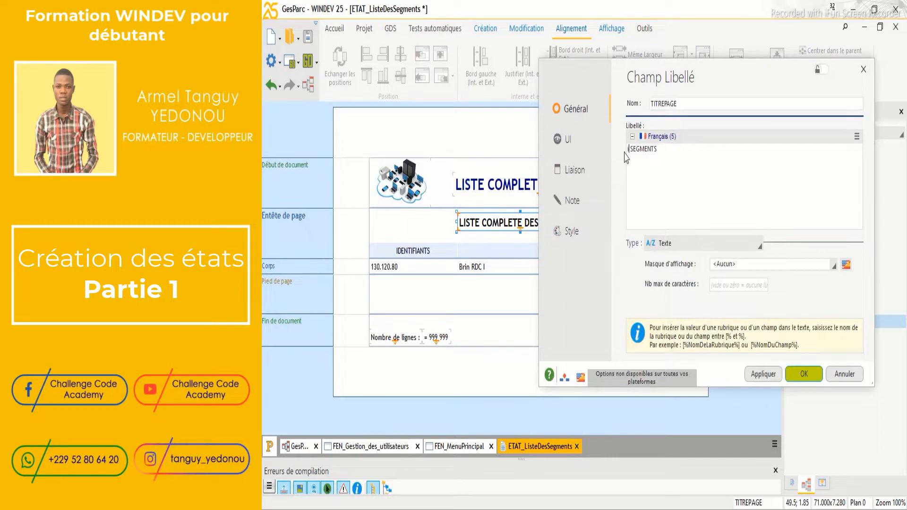
text(INFORMATIONS)
click(762, 373)
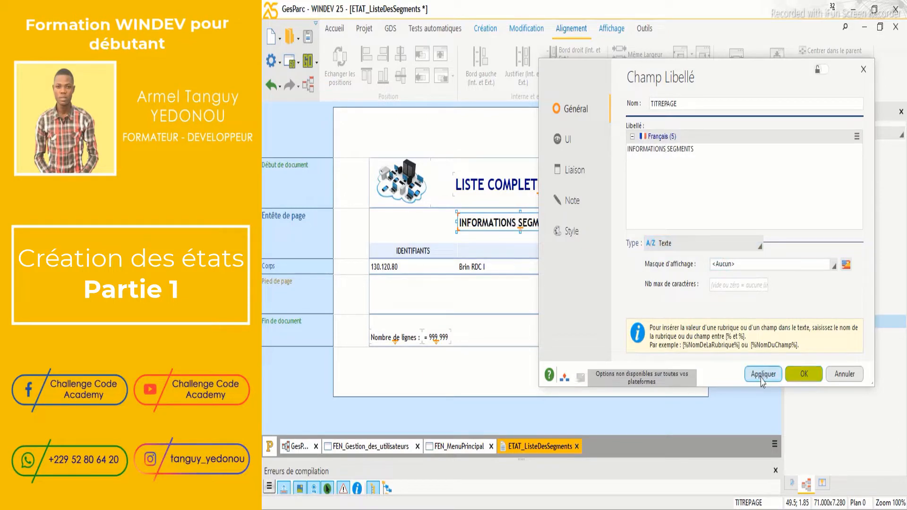
click(803, 375)
drag(584, 222, 560, 223)
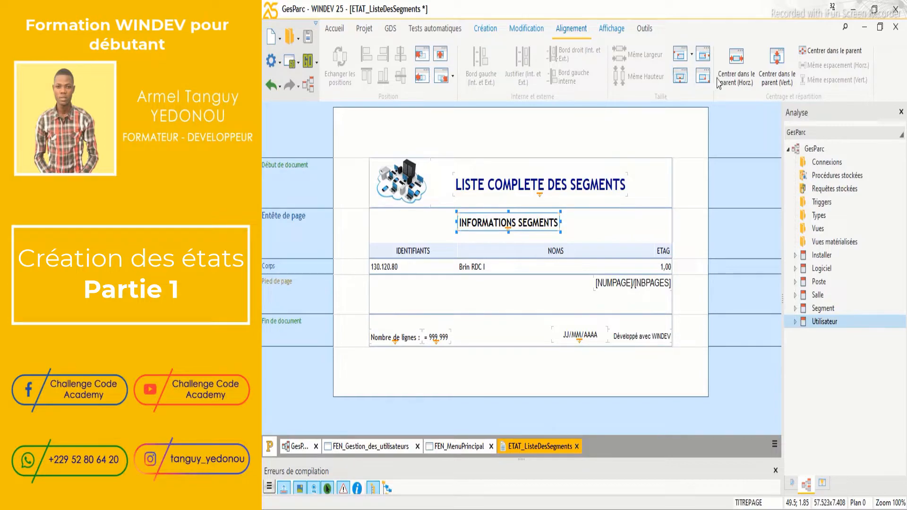
Centre the INFORMATIONS SEGMENTS title horizontally in the page header
click(736, 57)
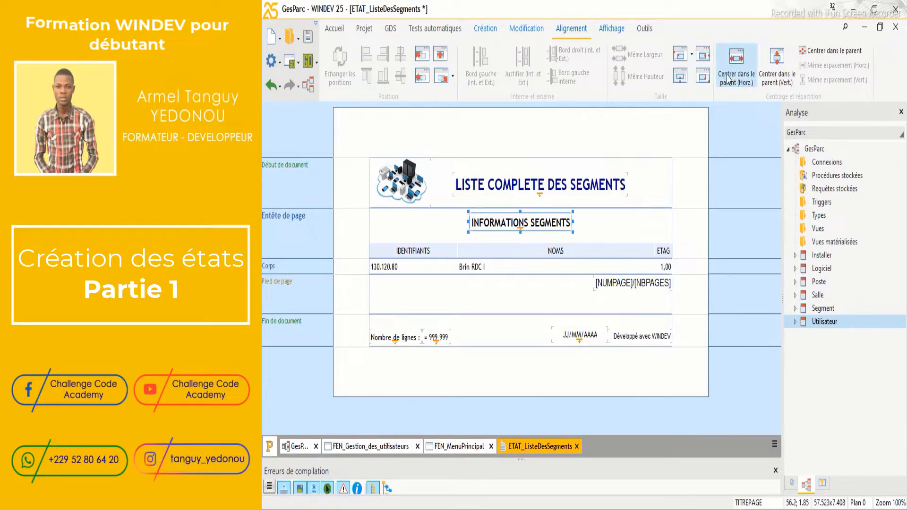
click(609, 240)
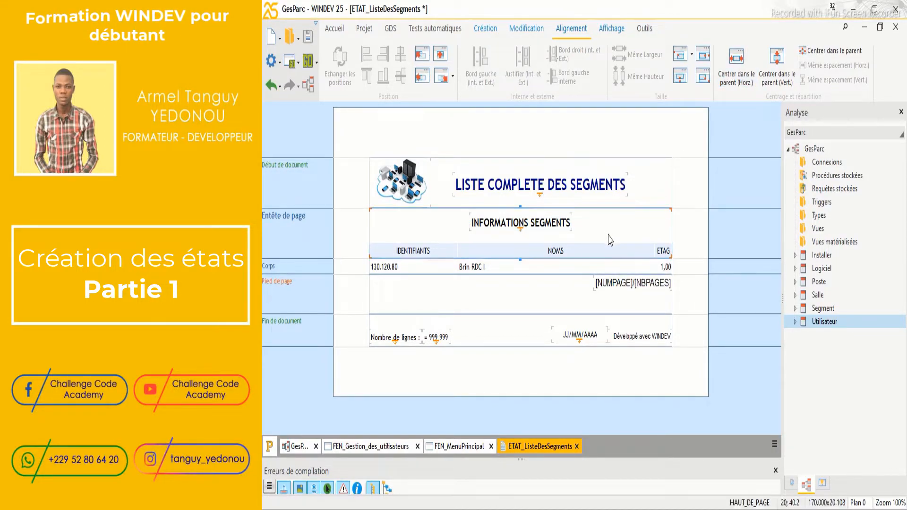
click(559, 229)
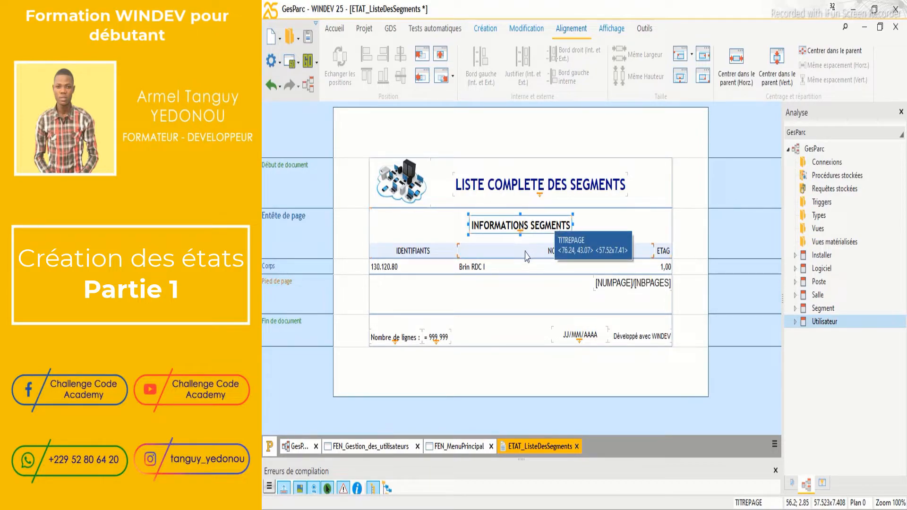
Make the column header row taller, narrow NOMS and widen ETAGES to show fully
click(527, 254)
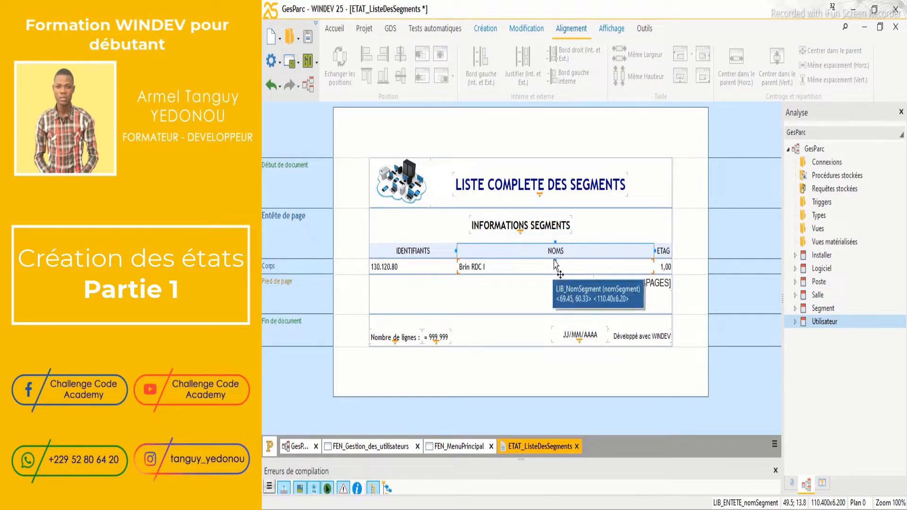
drag(555, 260, 555, 273)
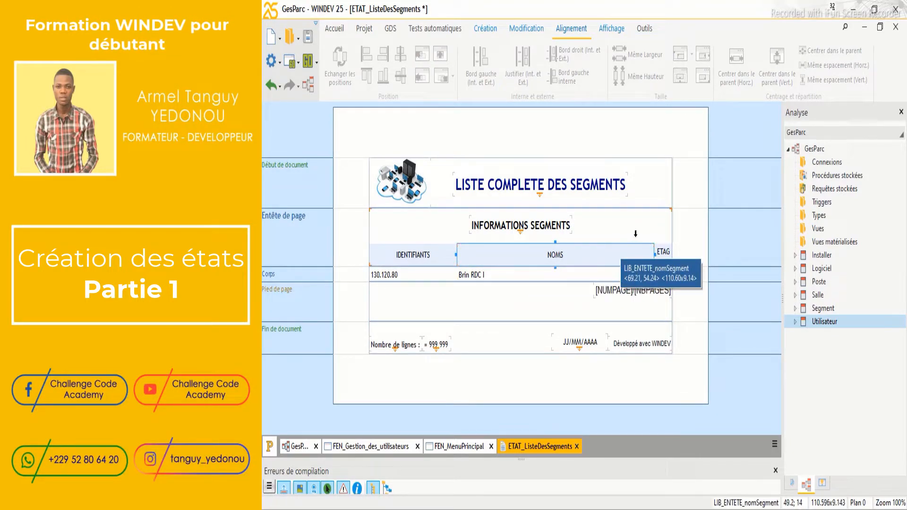
drag(654, 255, 614, 256)
click(631, 258)
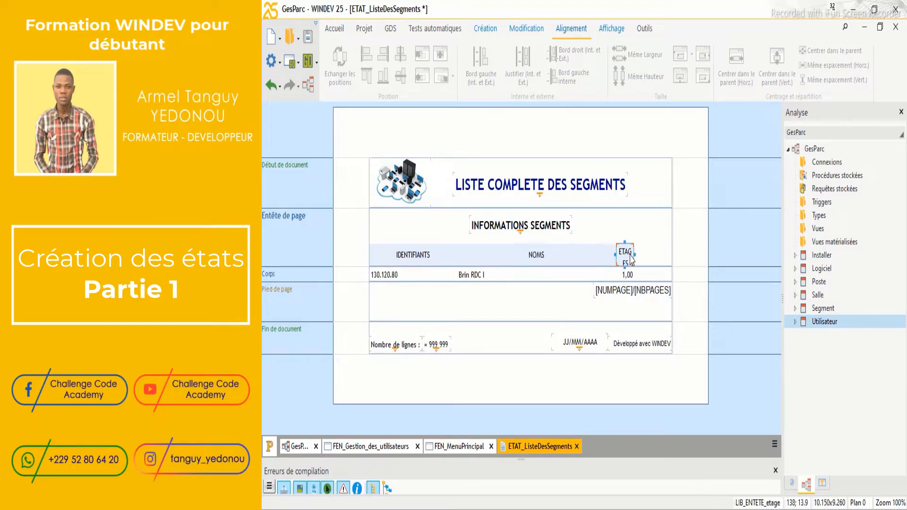
drag(635, 255, 652, 255)
click(433, 263)
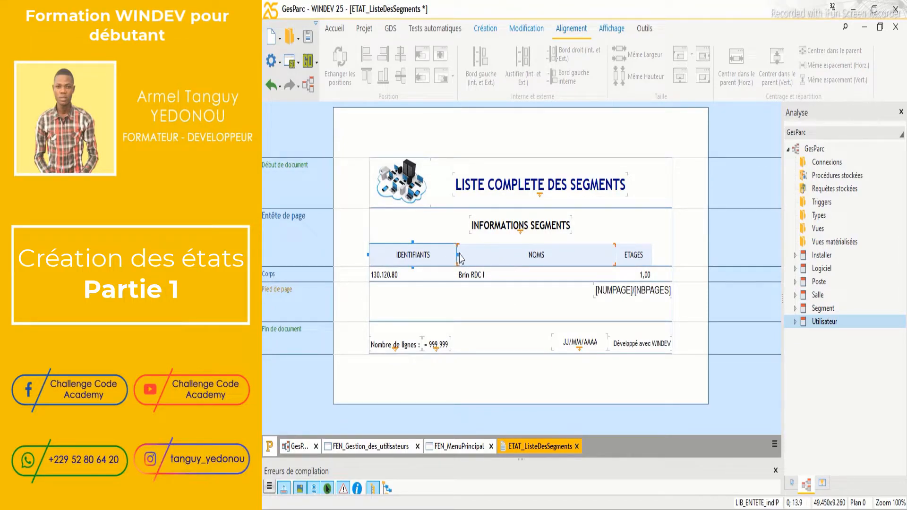
Style the IDENTIFIANTS, NOMS and ETAGES headers in Trebuchet MS 12 bold, Bleu foncé, centred
right_click(434, 254)
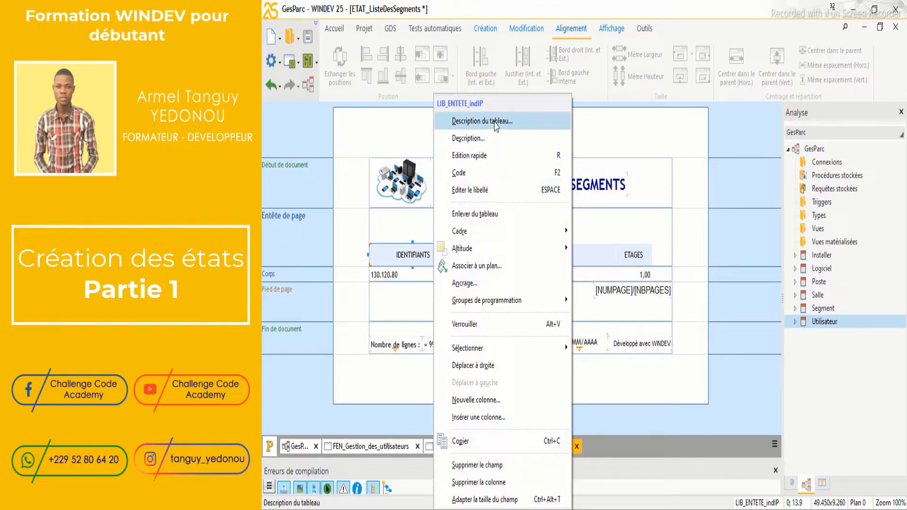
click(496, 123)
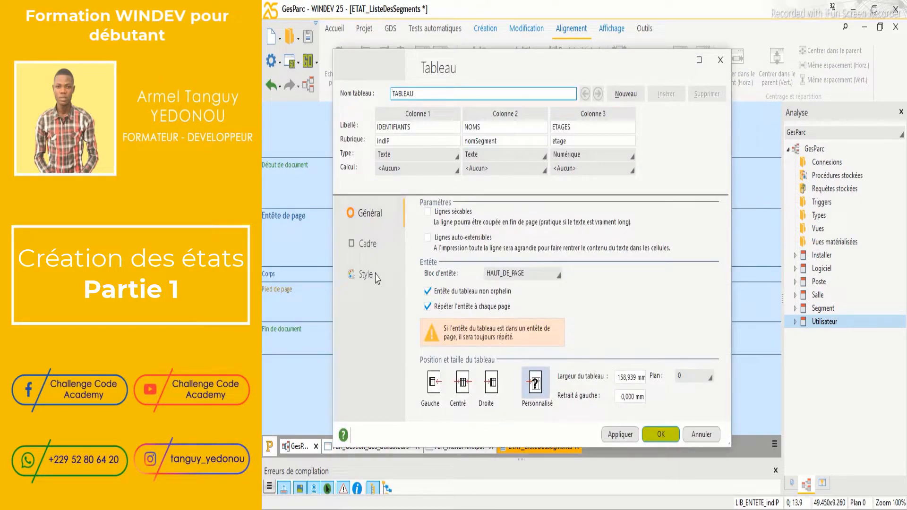
click(375, 278)
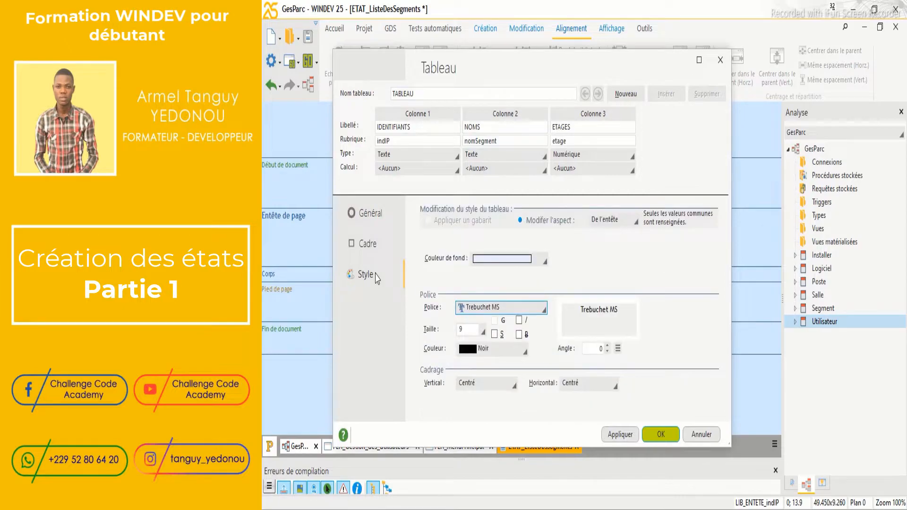
click(483, 331)
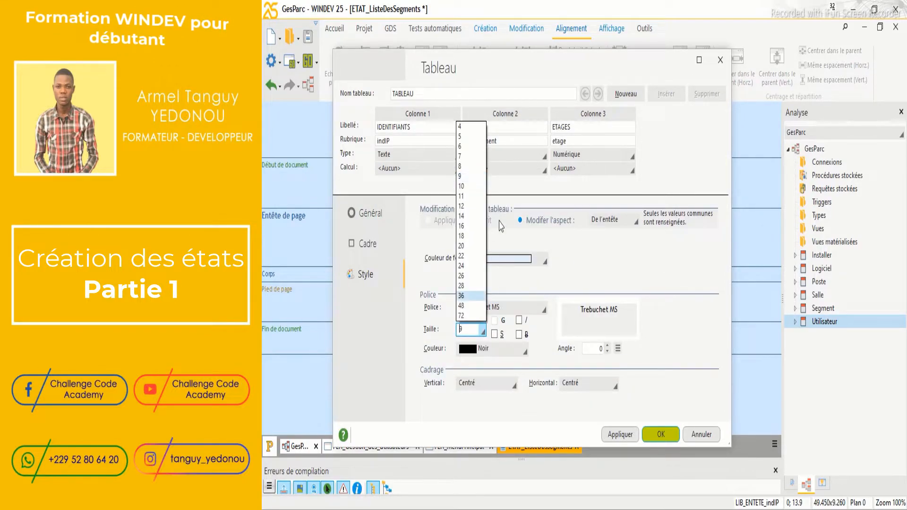
click(462, 207)
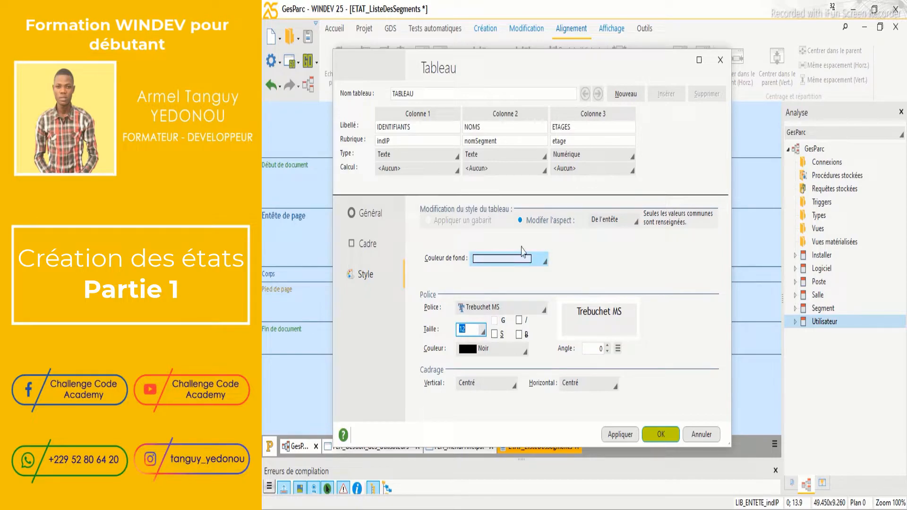
click(617, 436)
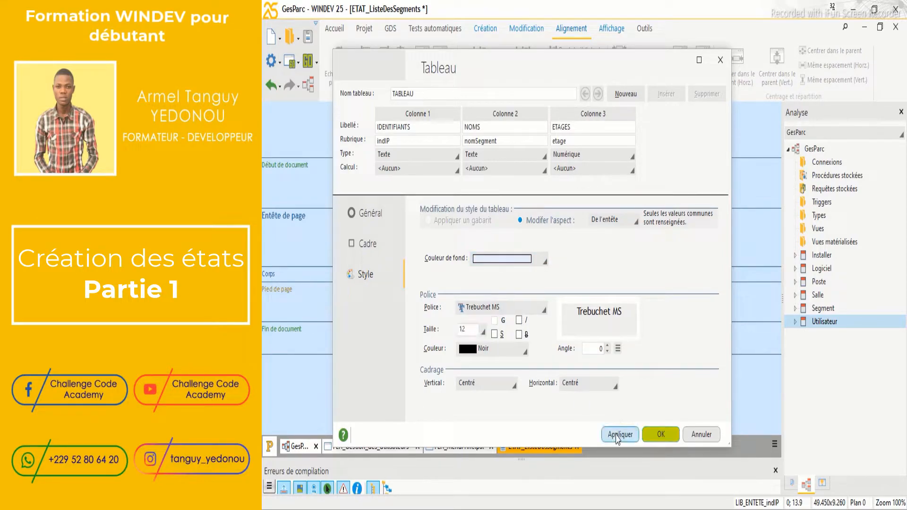
click(497, 322)
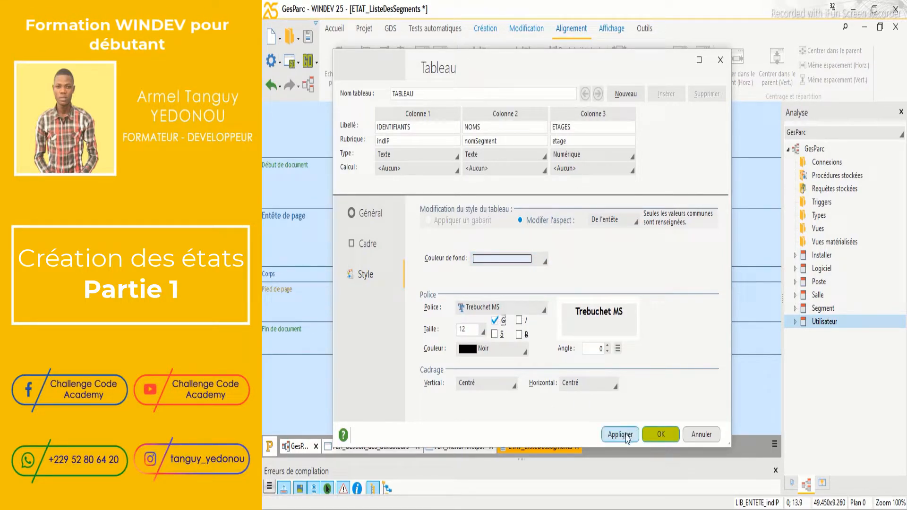
click(495, 349)
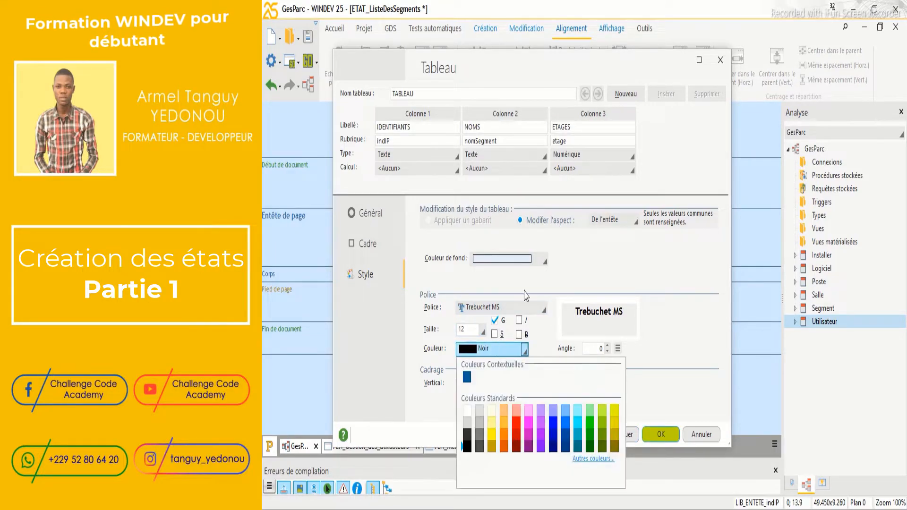
click(555, 447)
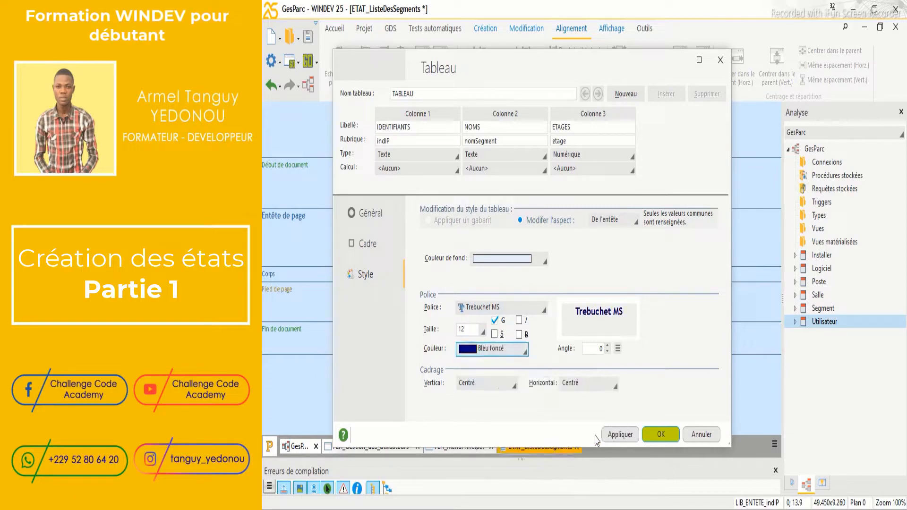
click(615, 439)
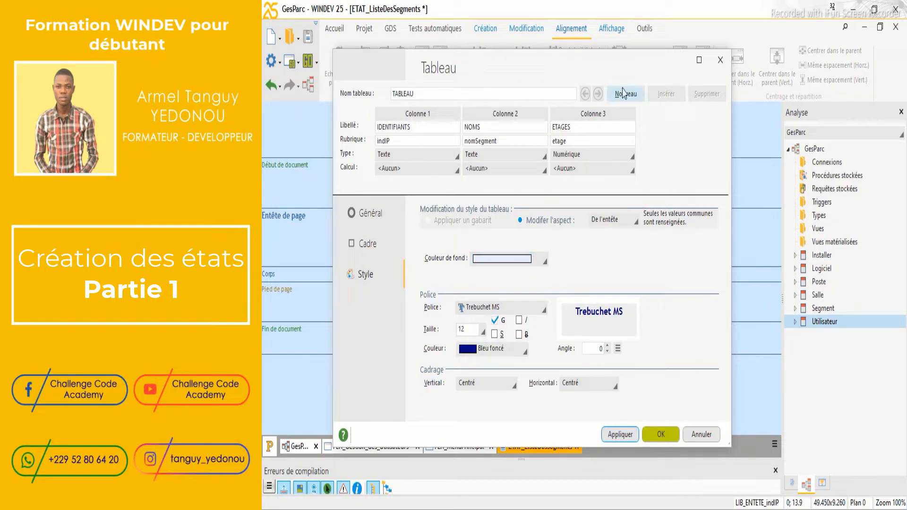
drag(580, 64, 597, 34)
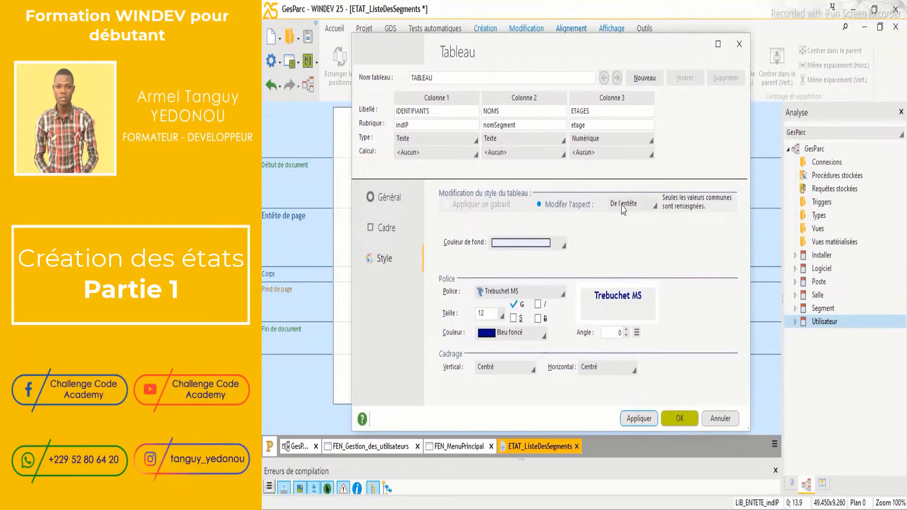
click(679, 418)
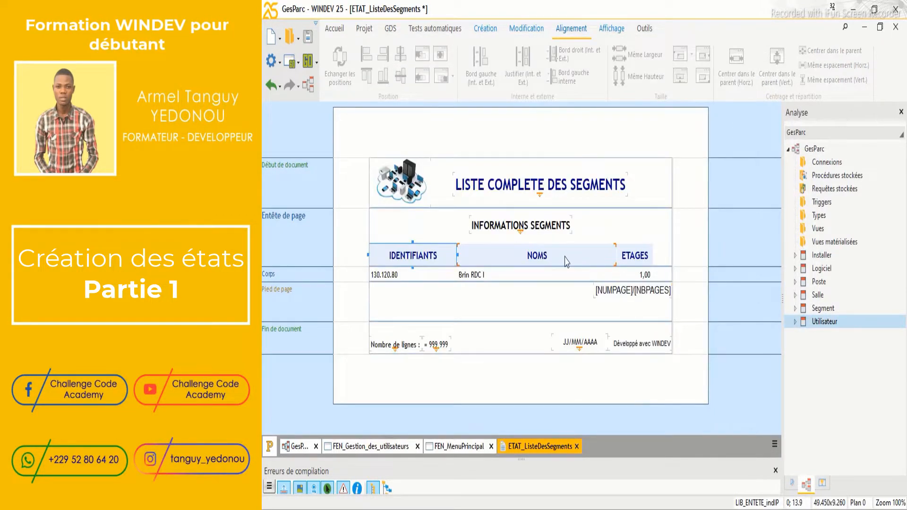
Bring up the segment table's Description du tableau on its Style tab from a body cell
right_click(435, 278)
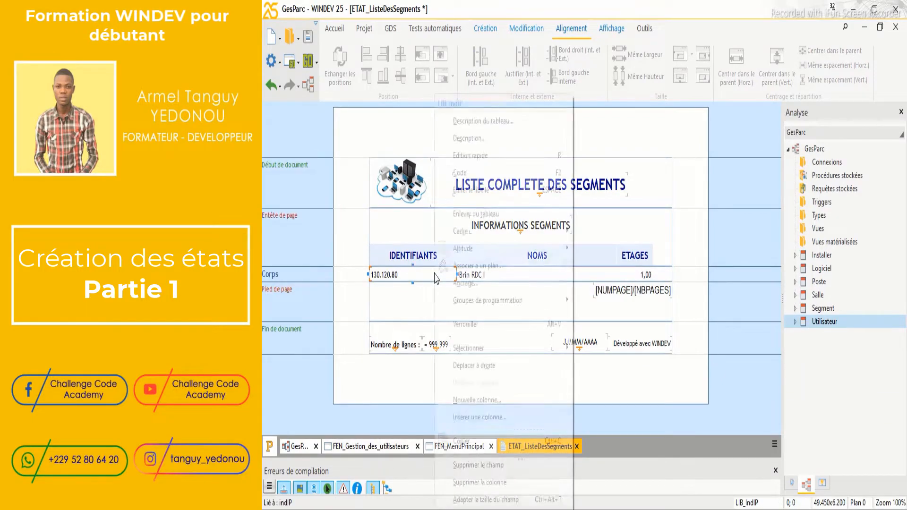
click(422, 278)
click(421, 278)
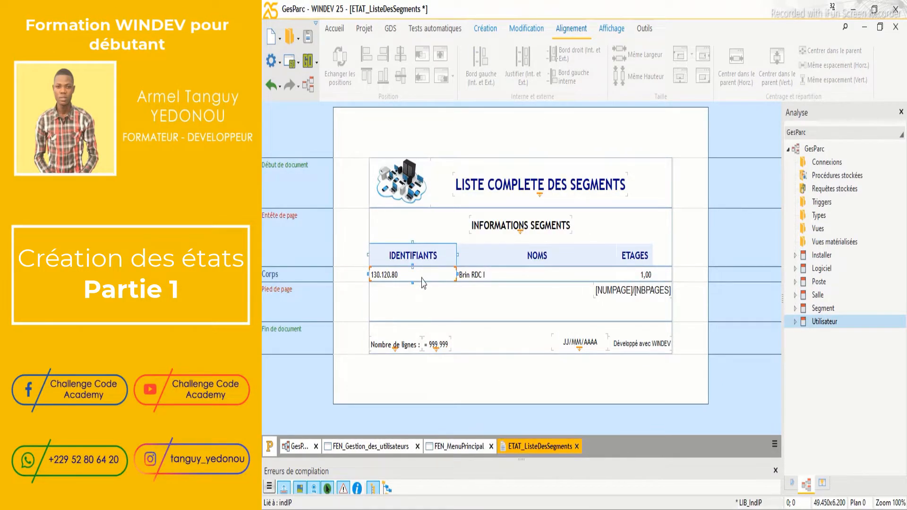
right_click(444, 280)
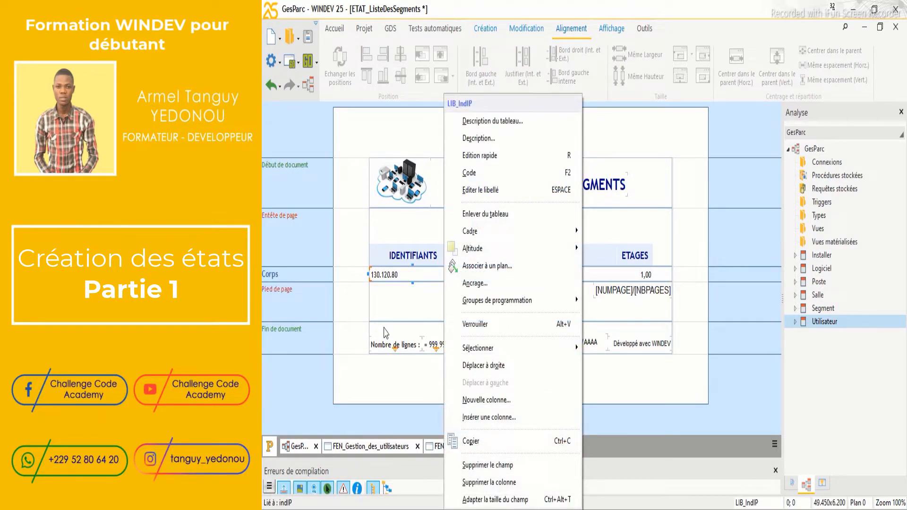
click(400, 308)
click(448, 275)
right_click(449, 279)
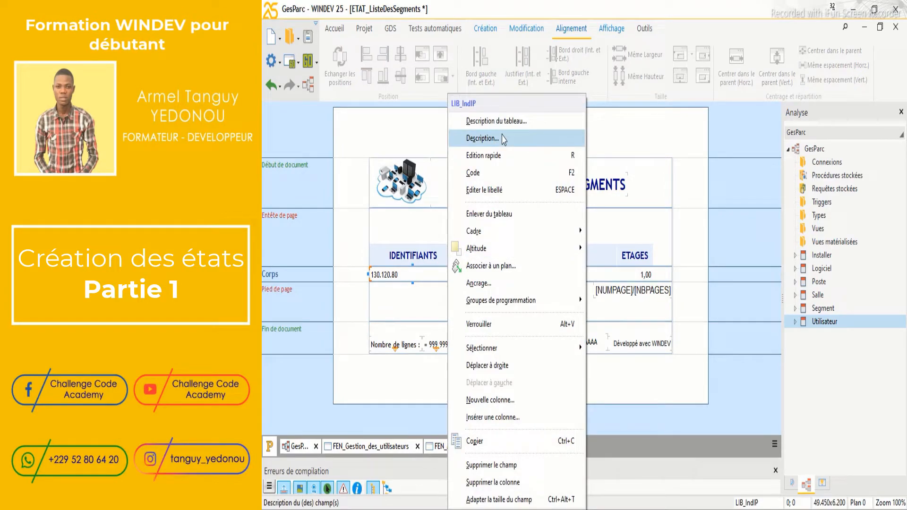
click(496, 121)
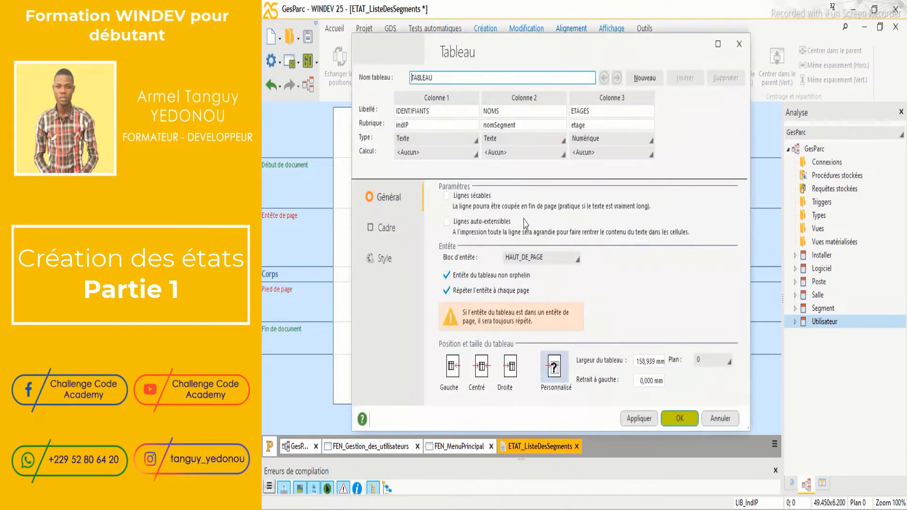
drag(574, 47, 671, 35)
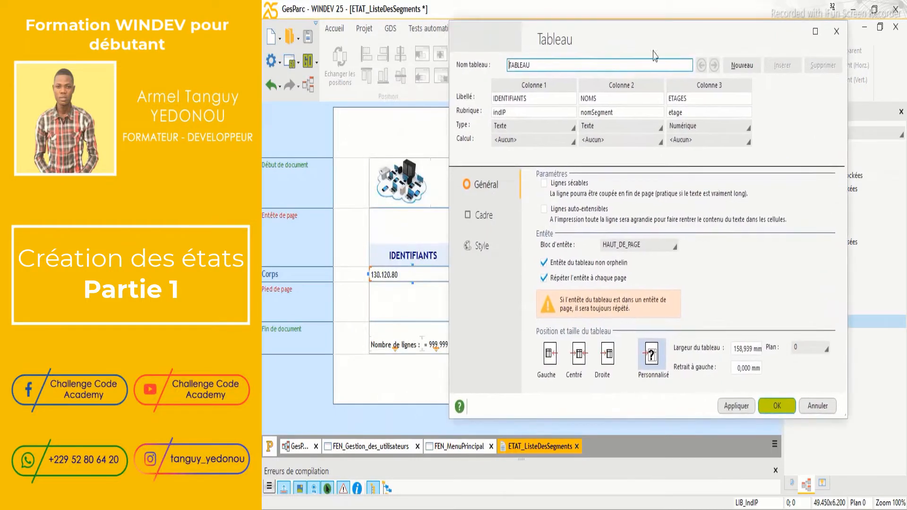
click(496, 245)
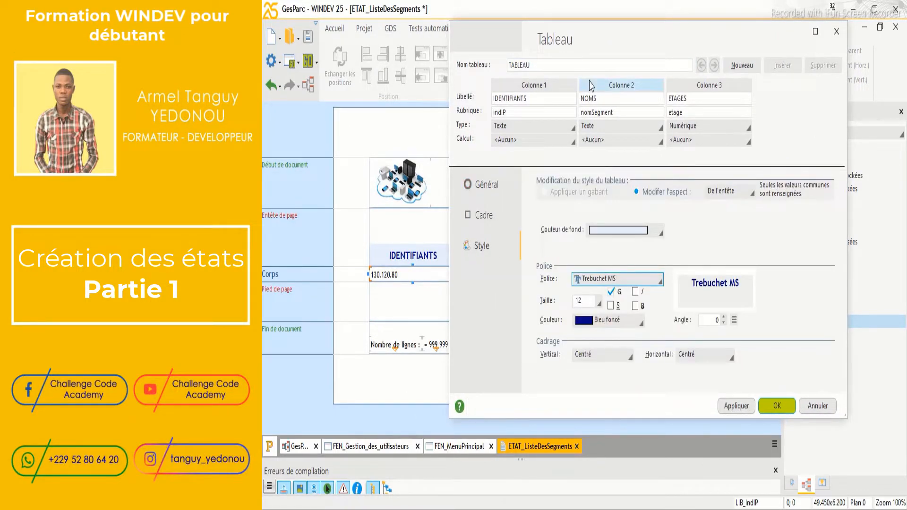
drag(606, 48, 569, 187)
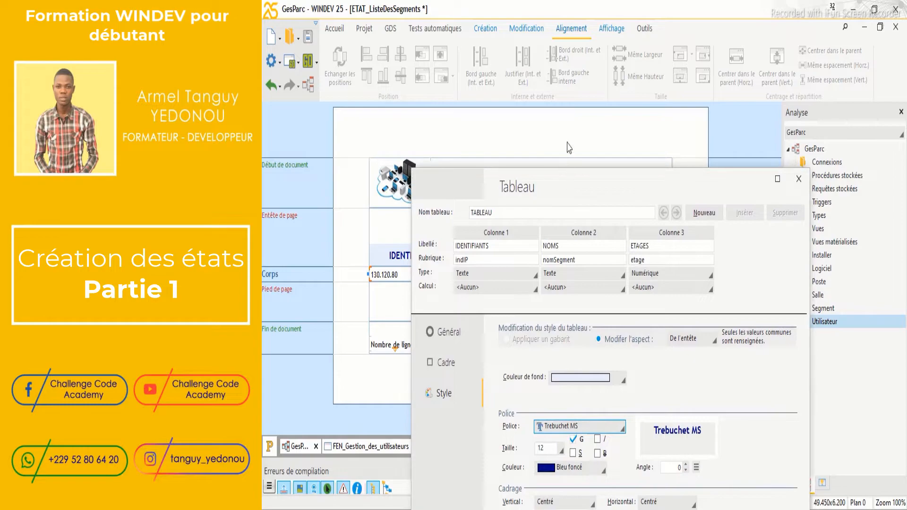
drag(662, 186, 594, 52)
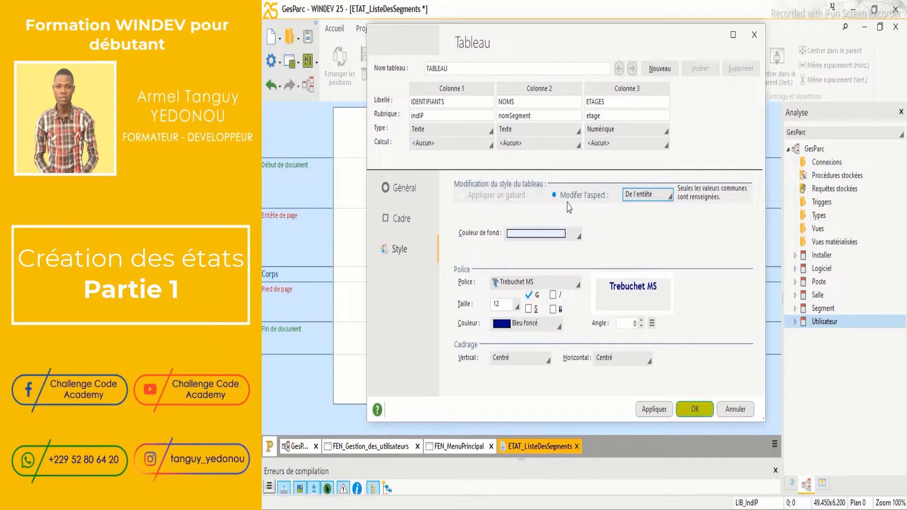
Restyle the table body with size 12 text and Vert pastel even rows
click(658, 194)
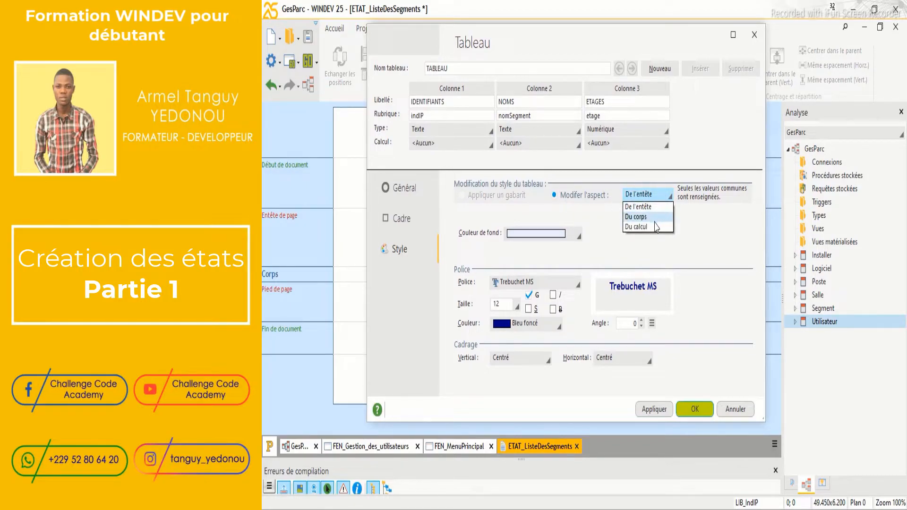
click(657, 216)
drag(597, 44, 678, 317)
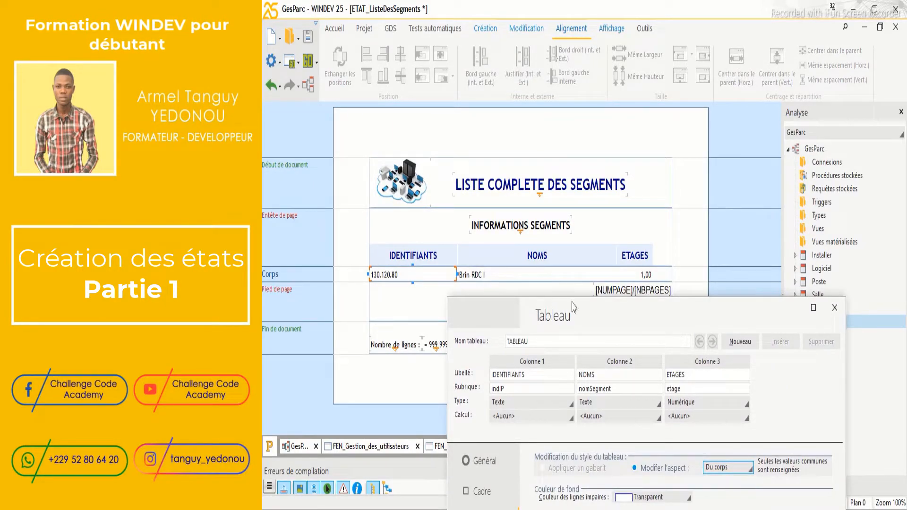
drag(612, 323, 534, 68)
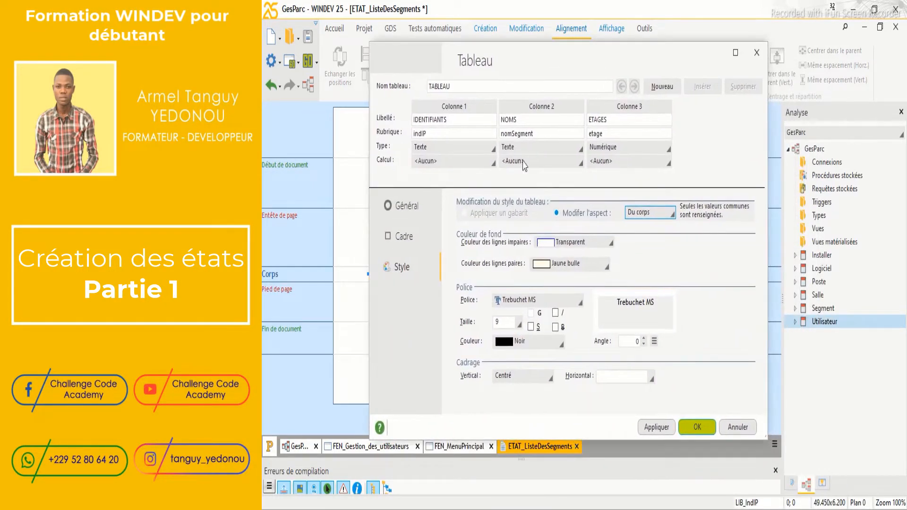
click(519, 323)
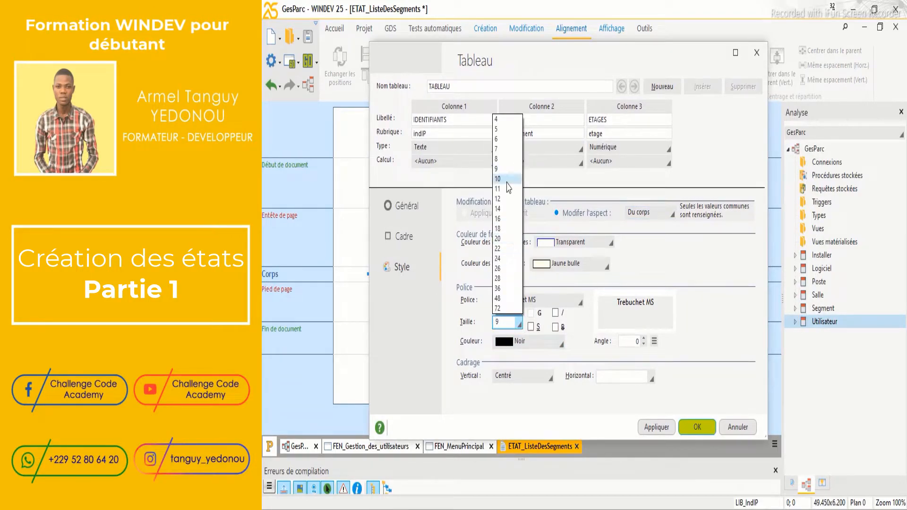
click(498, 198)
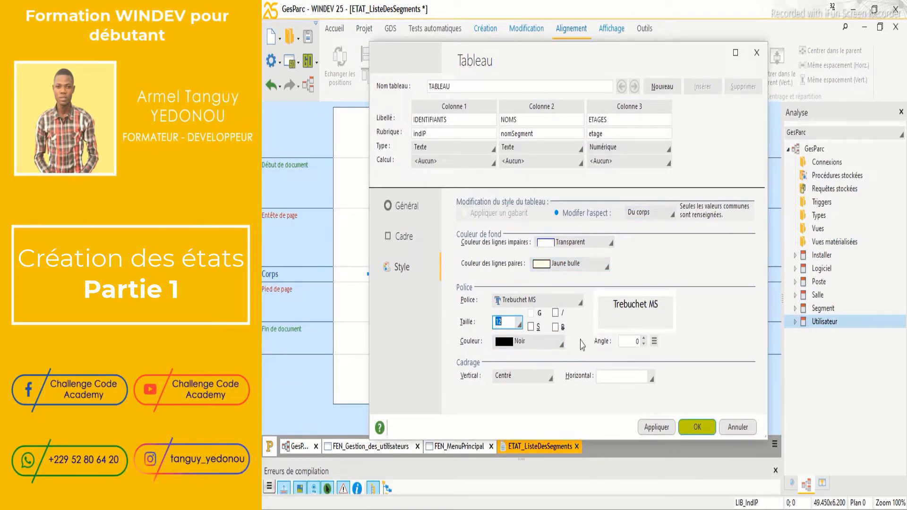
click(657, 428)
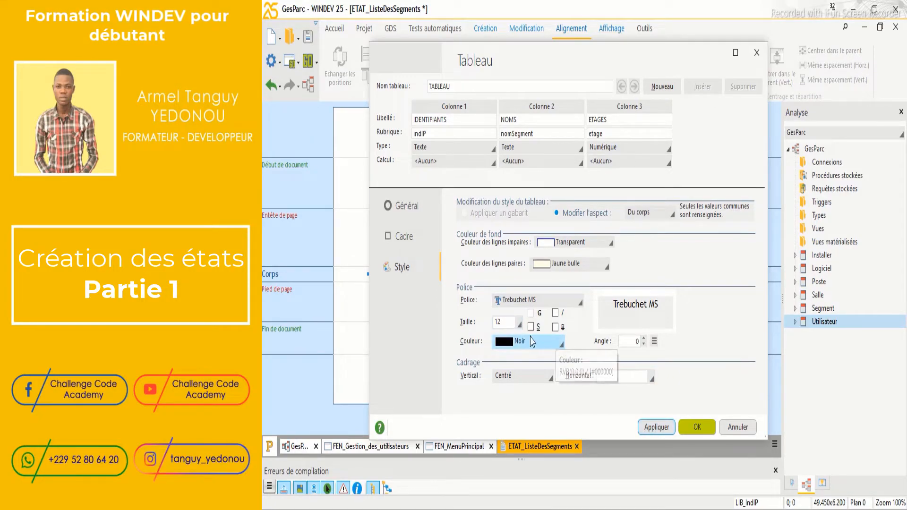
click(602, 266)
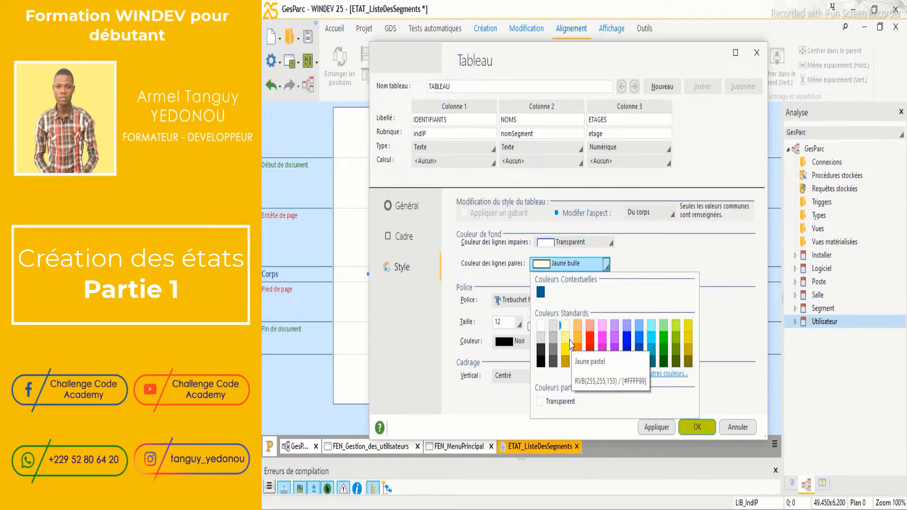
click(663, 329)
click(662, 430)
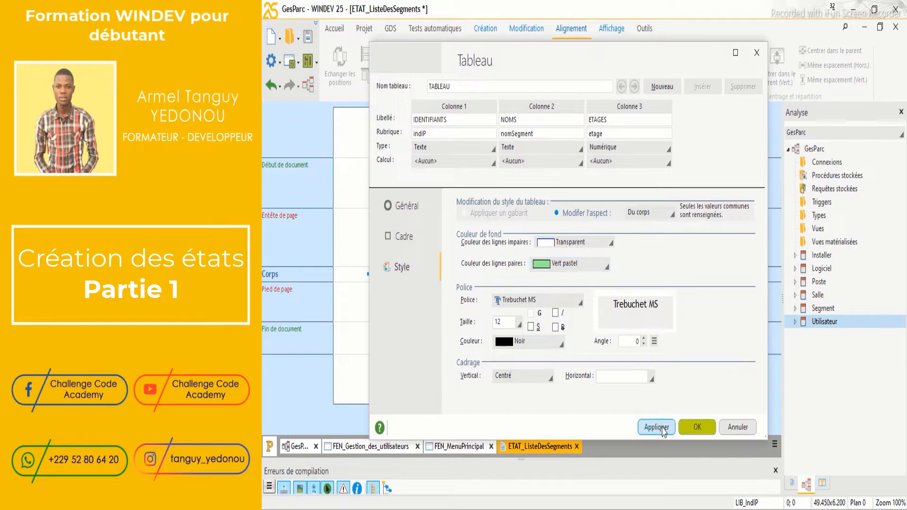
click(695, 427)
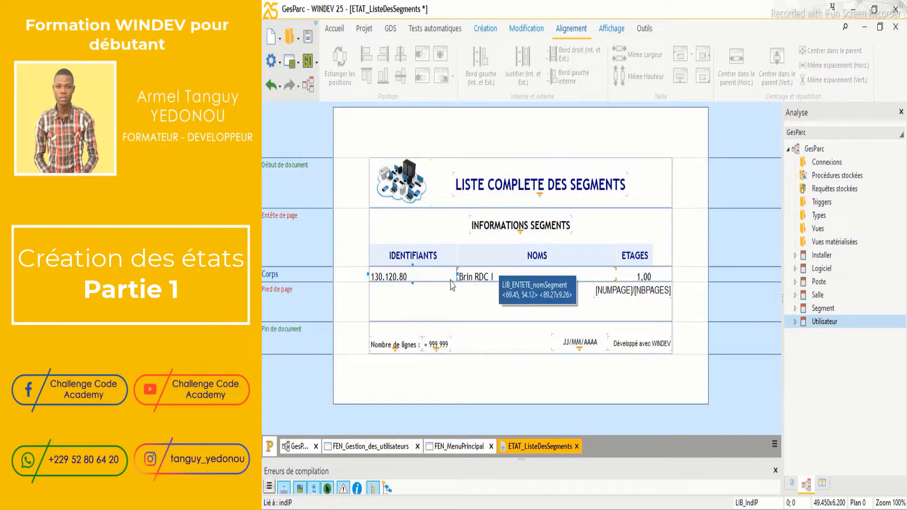
Make the table's body row taller by dragging its bottom edge down
click(415, 278)
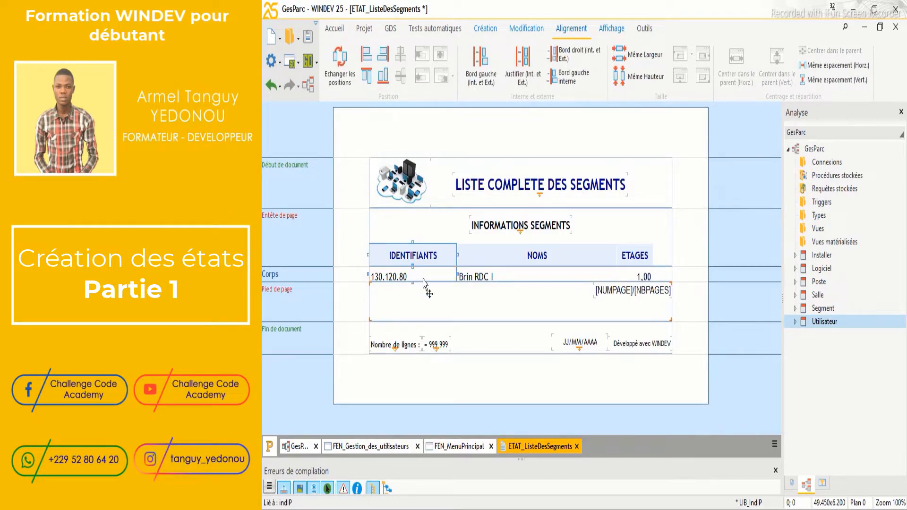
shift+click(478, 277)
double_click(479, 278)
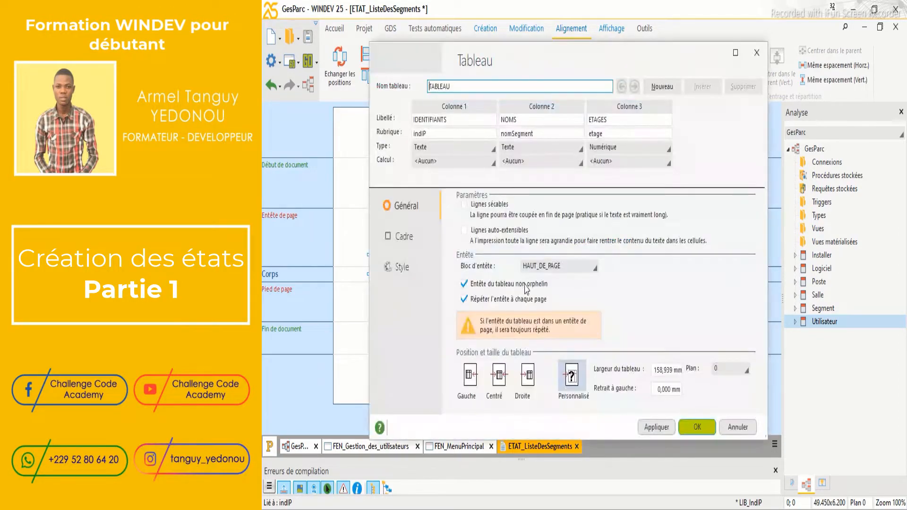
click(697, 426)
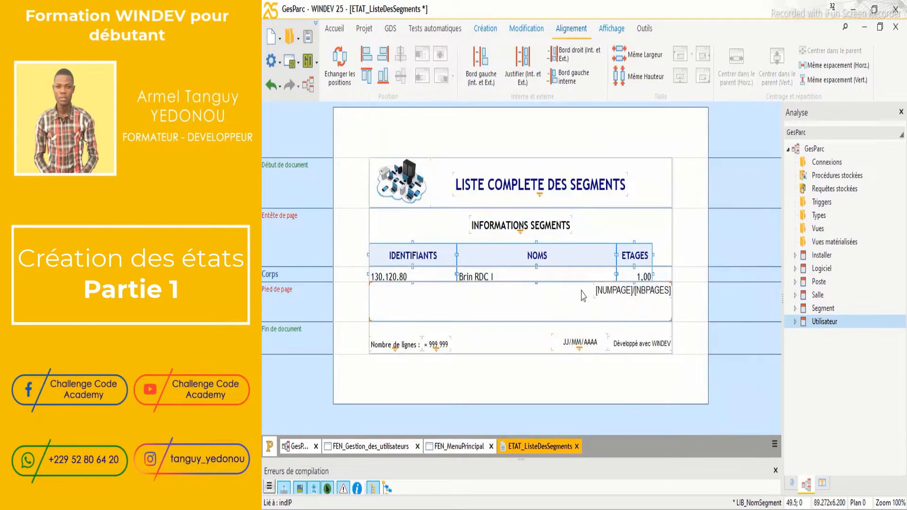
drag(536, 284, 537, 292)
click(544, 294)
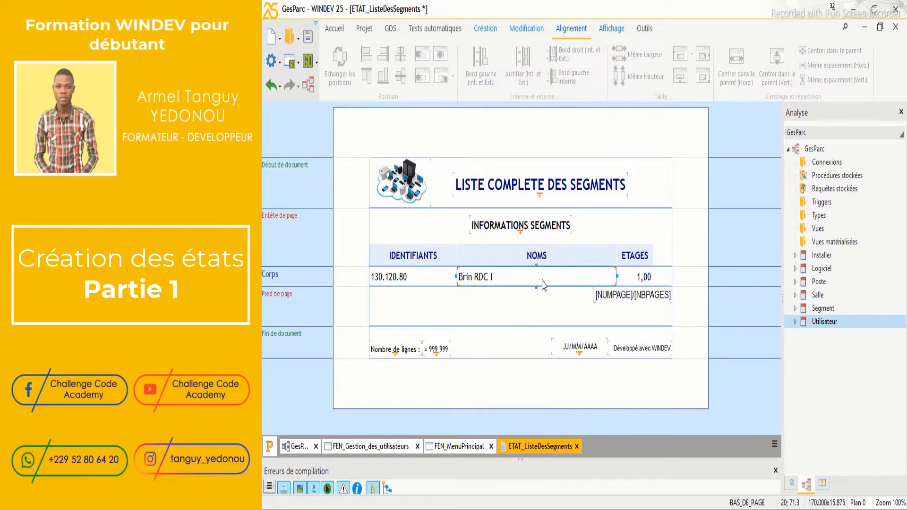
click(543, 280)
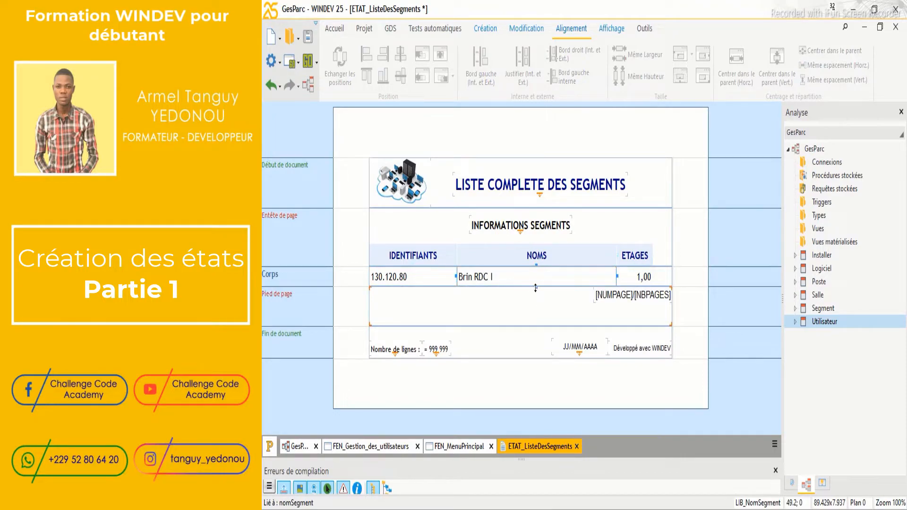
drag(536, 288, 537, 294)
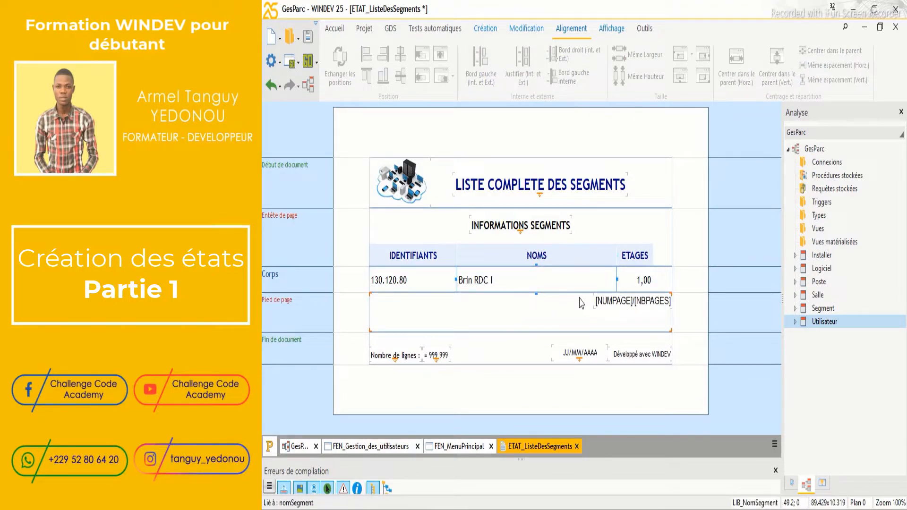
Shift the IDENTIFIANTS column's left edge inward and move NOMS's left boundary right
click(418, 261)
drag(369, 255, 394, 255)
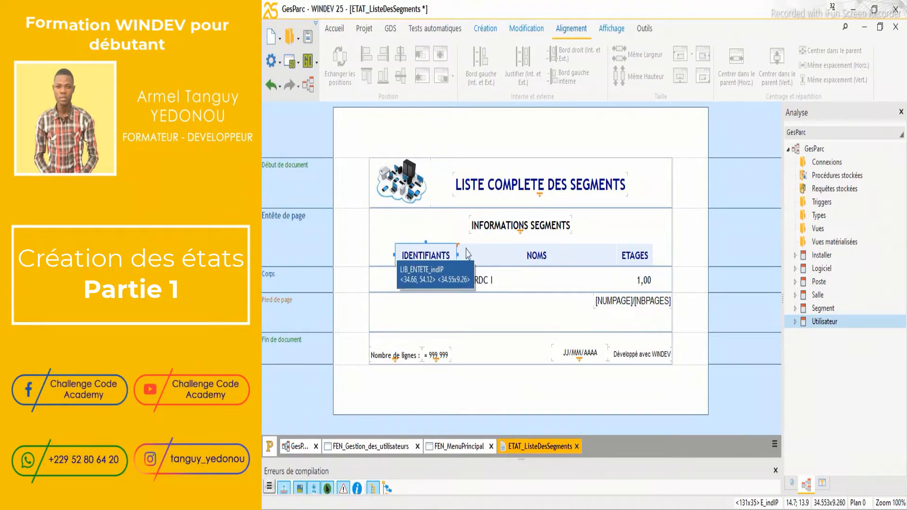
click(491, 256)
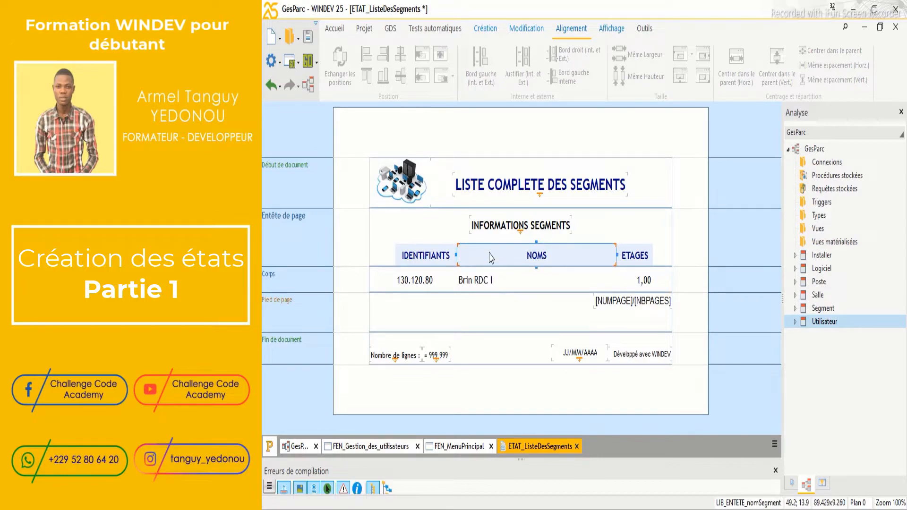
drag(457, 255, 462, 258)
click(450, 256)
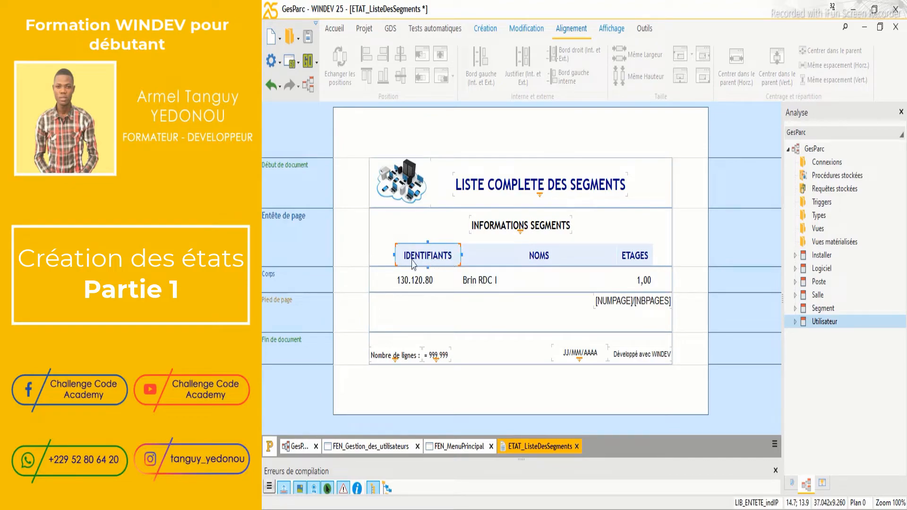
drag(394, 255, 400, 255)
Shorten the Pied de page band by dragging its bottom edge up
click(647, 289)
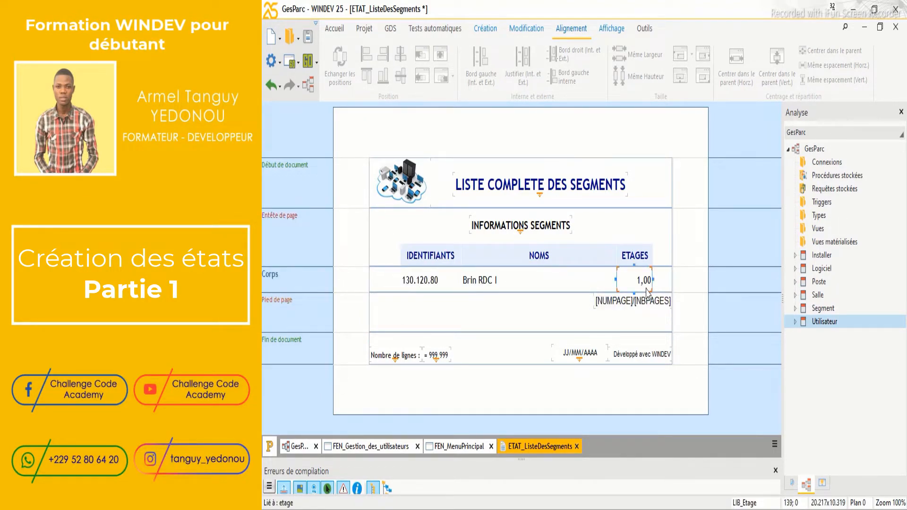
click(575, 288)
click(510, 310)
drag(522, 332, 522, 314)
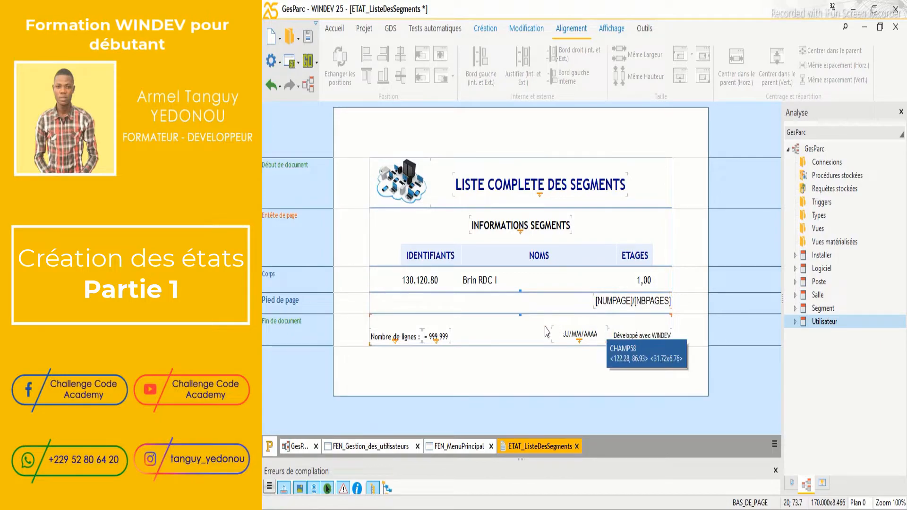
Shorten the Fin de document band, delete 'Développé avec WINDEV' and move the date field right
click(531, 331)
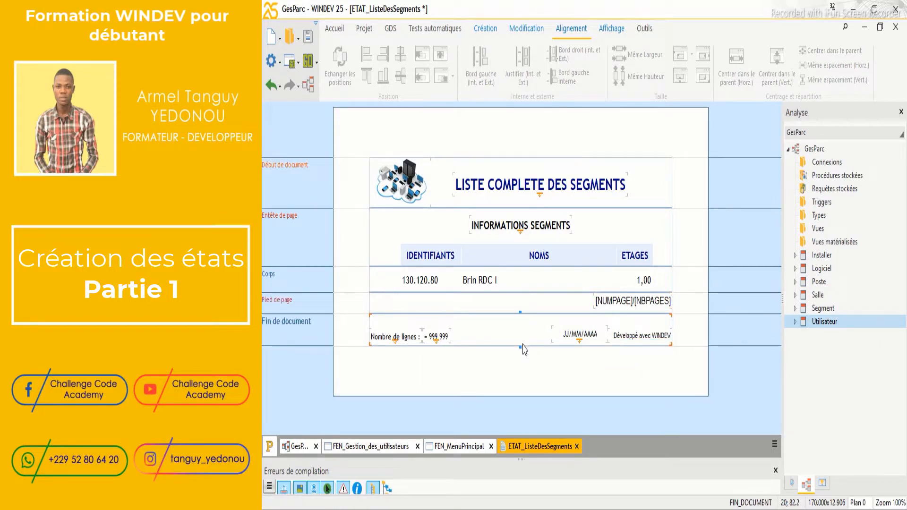
drag(521, 347, 521, 338)
click(608, 331)
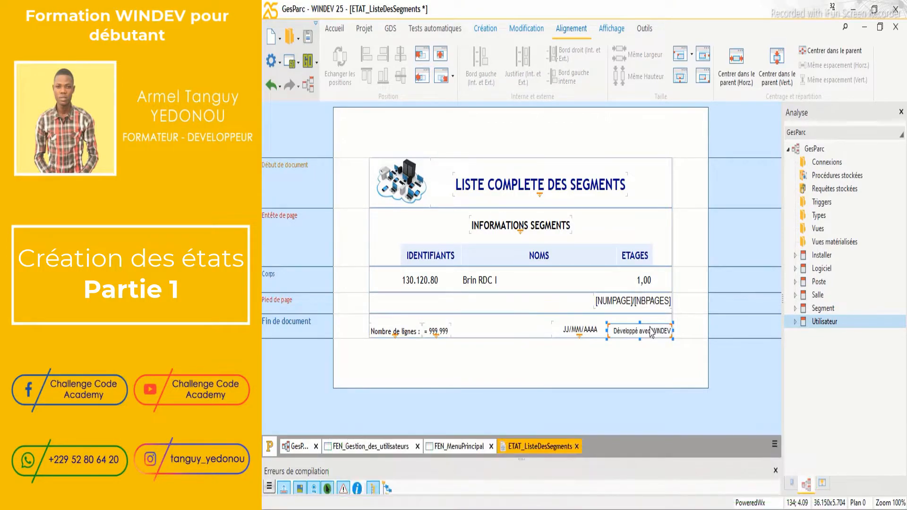
key(Delete)
drag(573, 331, 640, 331)
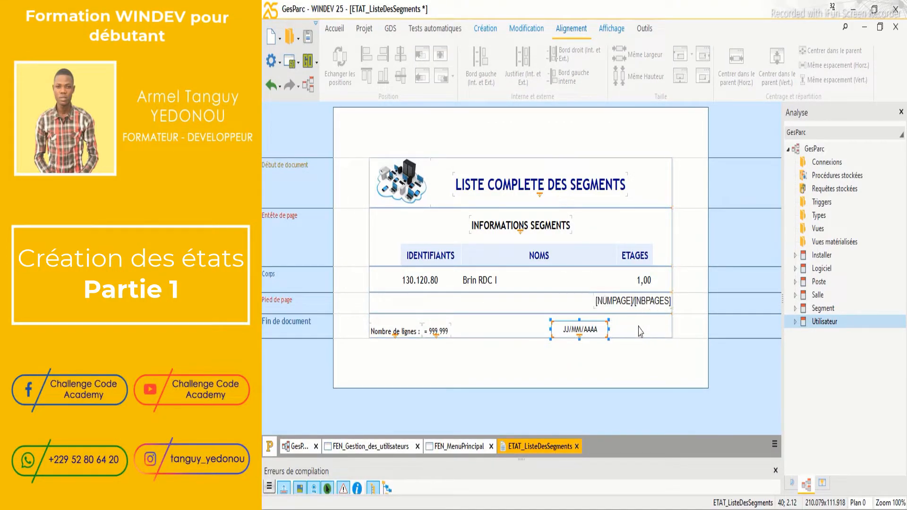
Relabel the count caption 'Nombre de segments :' and set it bold at size 10
right_click(397, 333)
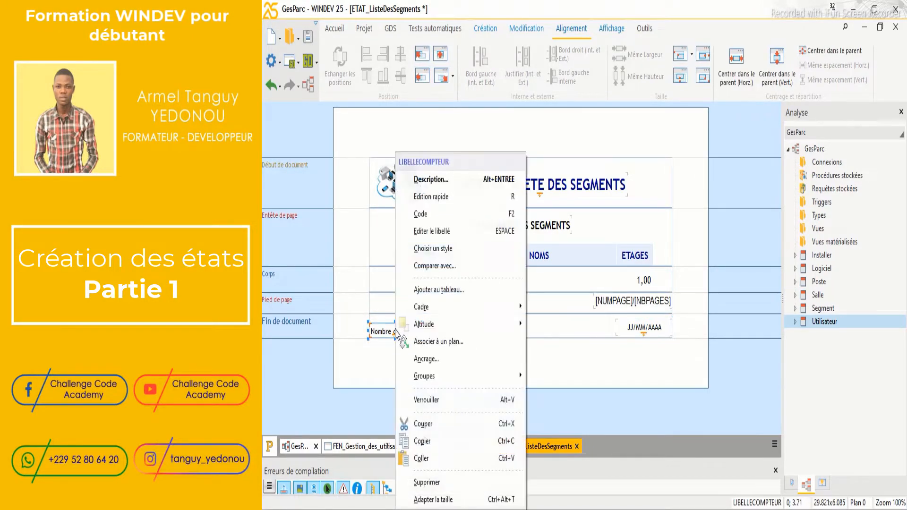
click(451, 186)
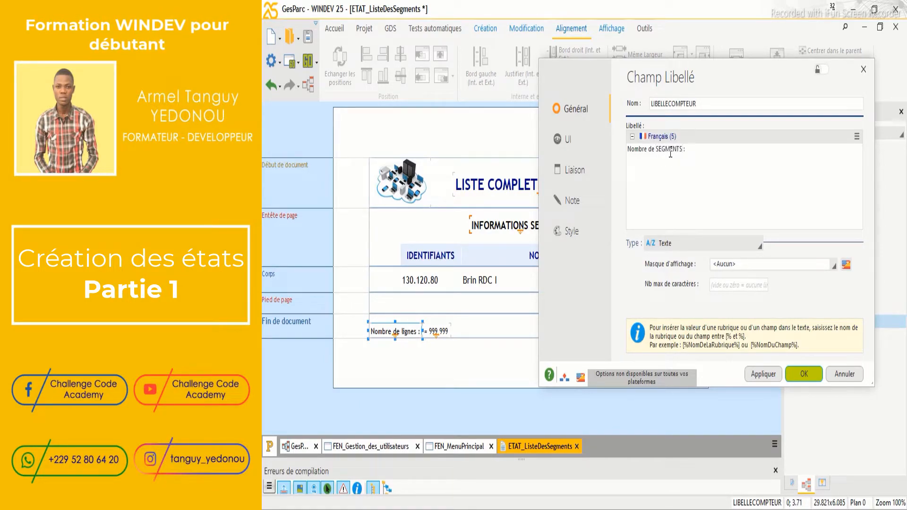
key(BackSpace)
key(BackSpace)
key(BackSpace)
key(BackSpace)
key(BackSpace)
click(587, 235)
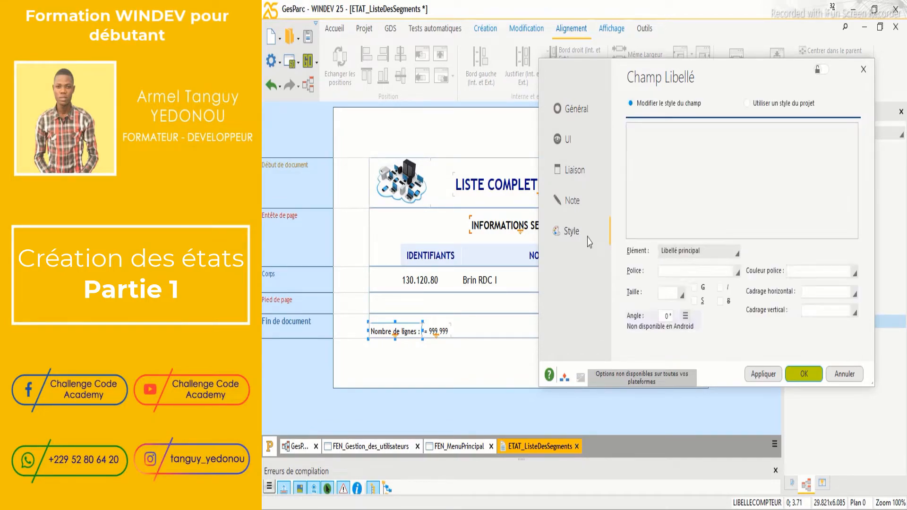
click(695, 288)
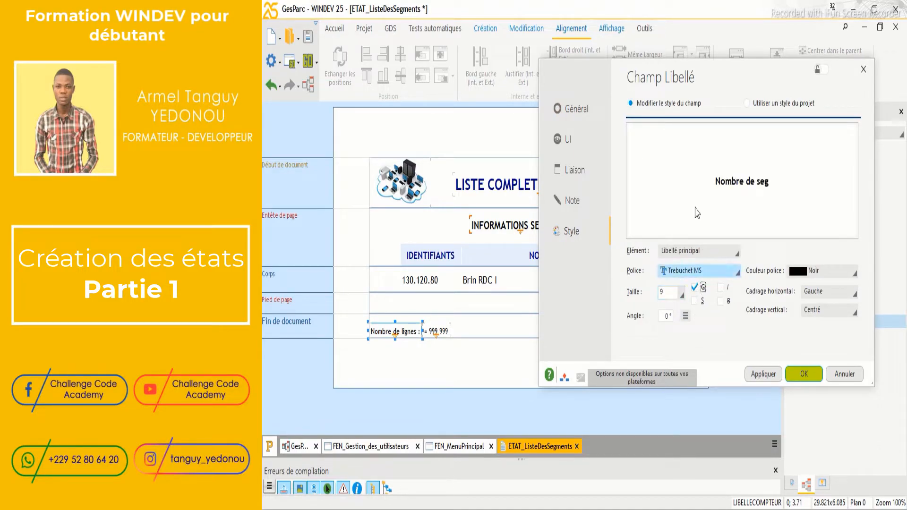
click(682, 294)
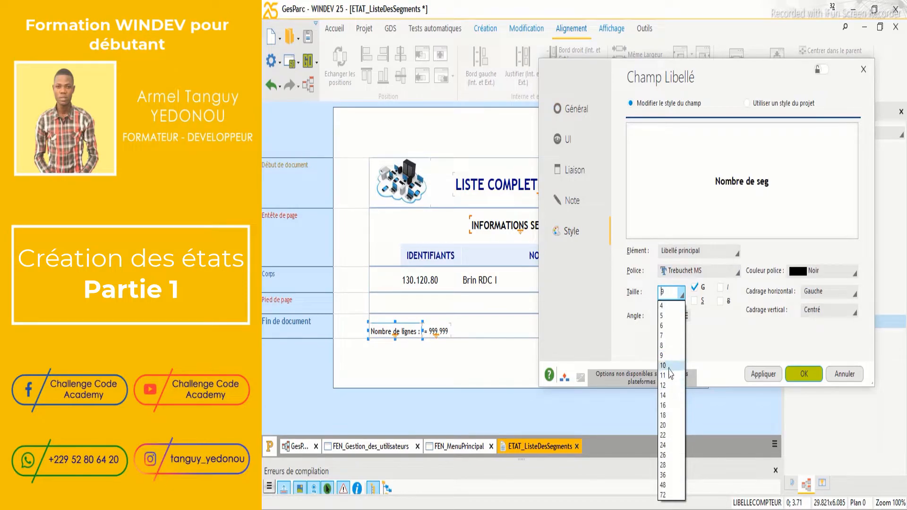
click(682, 366)
click(764, 373)
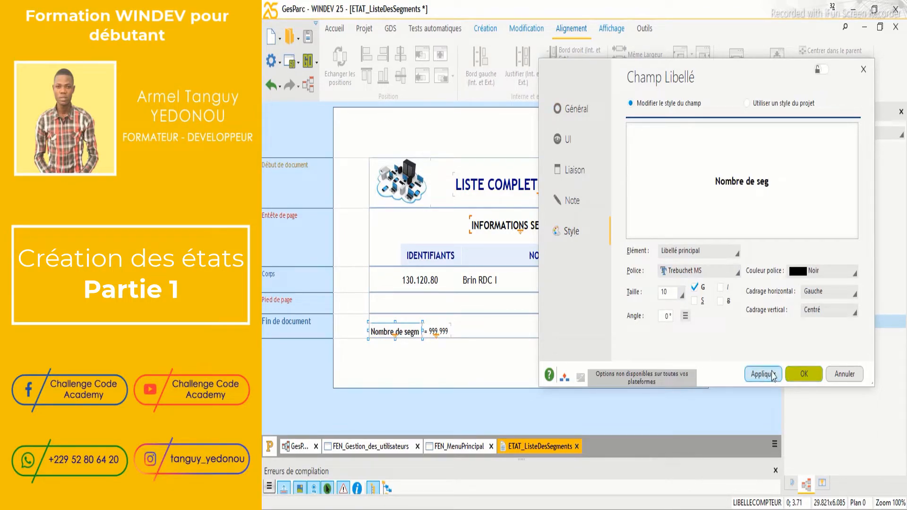
click(804, 374)
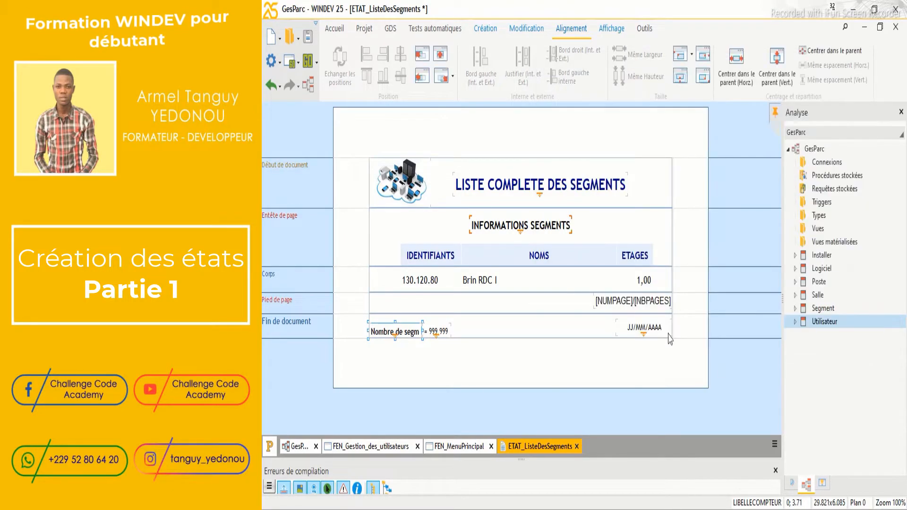
Widen the counter to show 999 999 and the caption to show its full text, nudging both into place
click(444, 331)
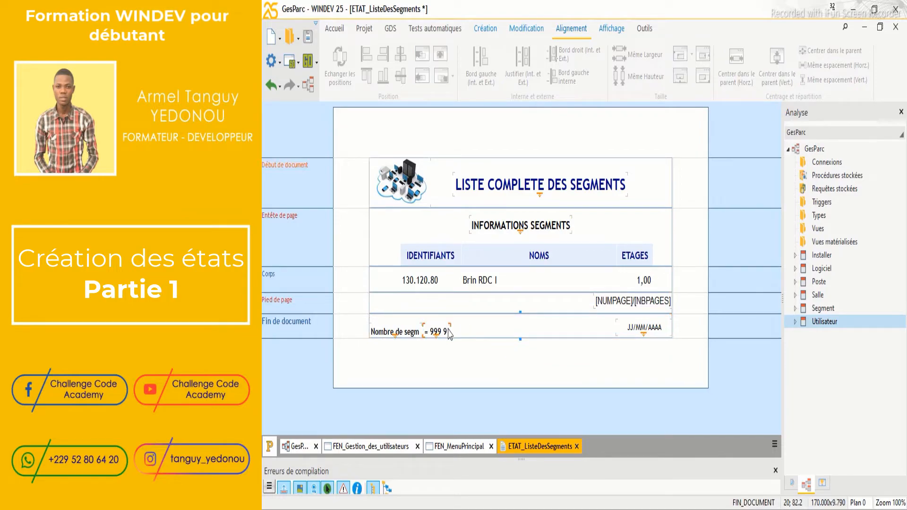
mouse_move(452, 330)
mouse_down()
mouse_move(462, 330)
mouse_move(436, 333)
mouse_up()
key(Right)
key(Right)
key(Right)
key(Right)
key(Right)
key(Right)
click(419, 330)
key(Up)
key(Up)
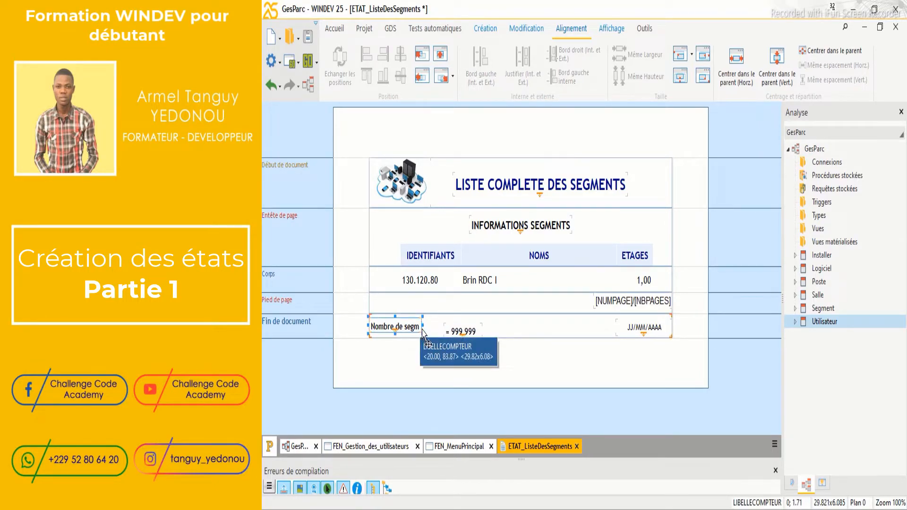
drag(422, 326, 440, 325)
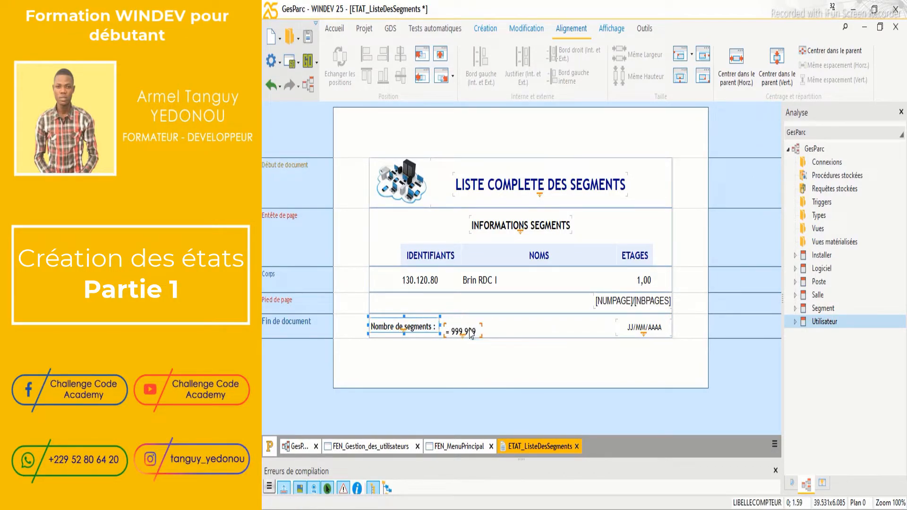
click(469, 330)
key(Left)
key(Left)
key(Down)
key(Left)
key(Left)
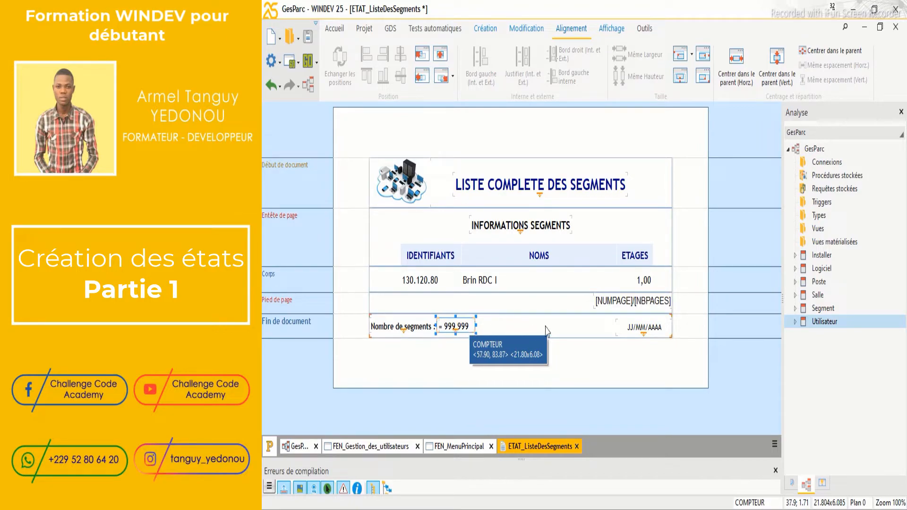
Resize the JJ/MM/AAAA date field and copy the Nombre de segments caption beside it
click(633, 331)
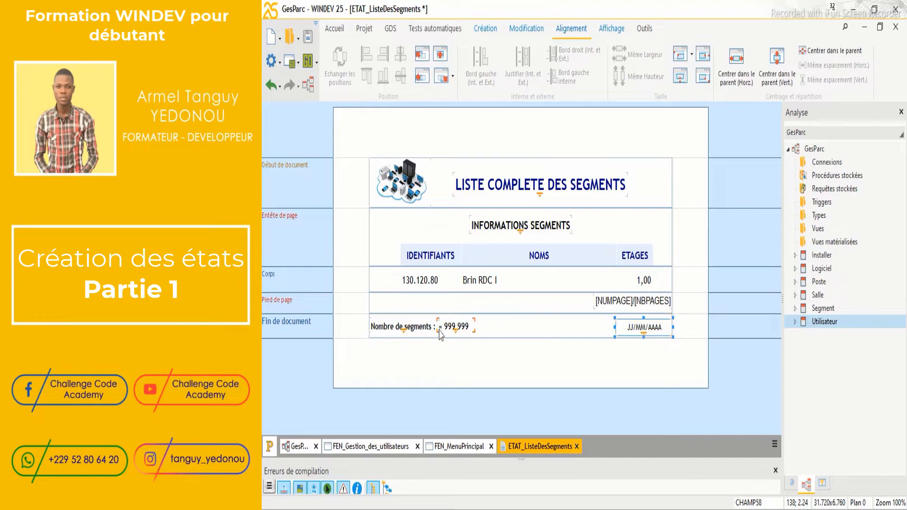
click(418, 333)
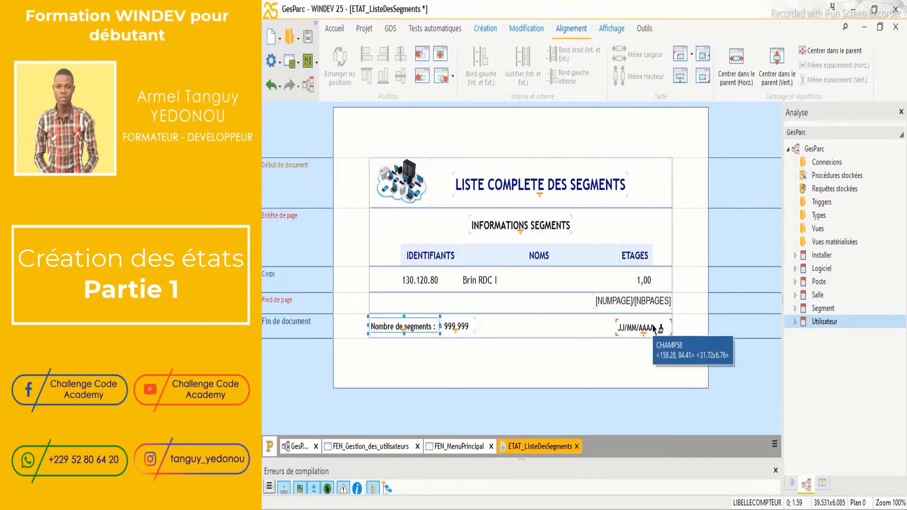
click(620, 333)
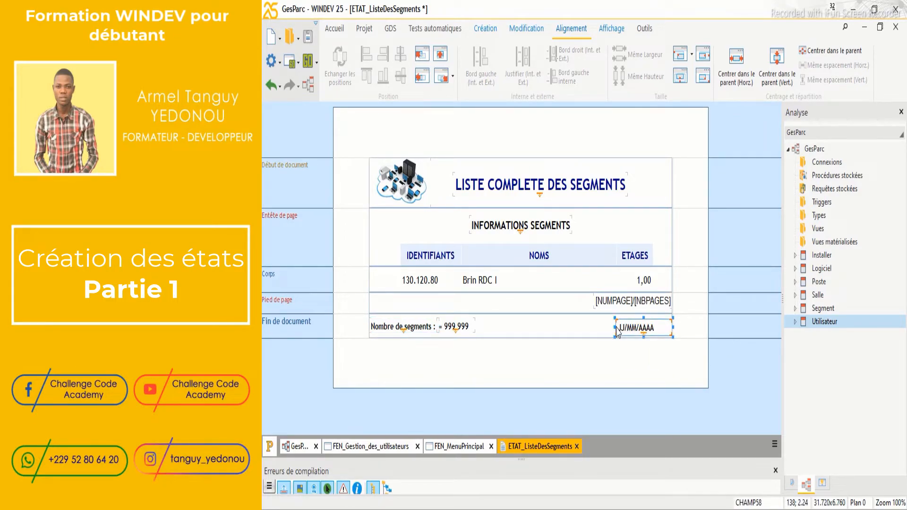
mouse_move(613, 327)
mouse_down()
mouse_move(659, 327)
mouse_move(625, 327)
mouse_up()
click(424, 332)
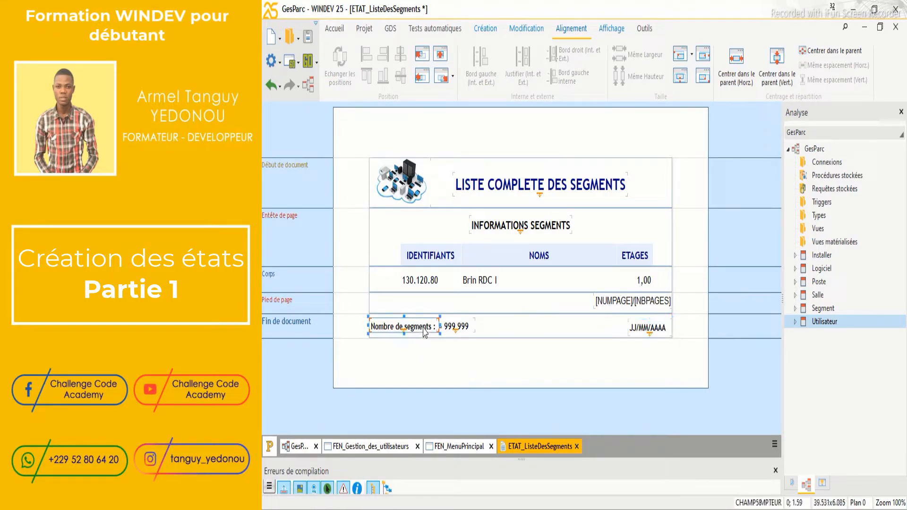
drag(425, 332, 558, 325)
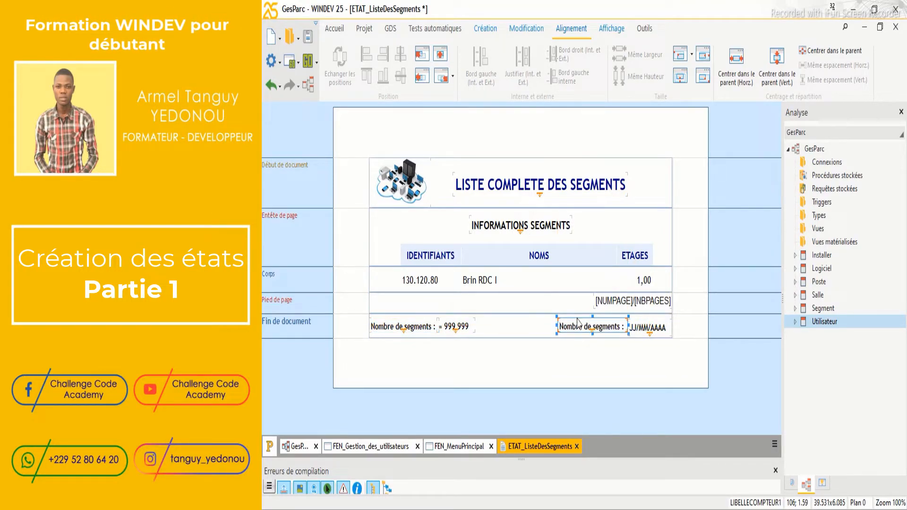
Change the copied caption's Libellé to 'Date d'impression :'
right_click(576, 328)
click(628, 180)
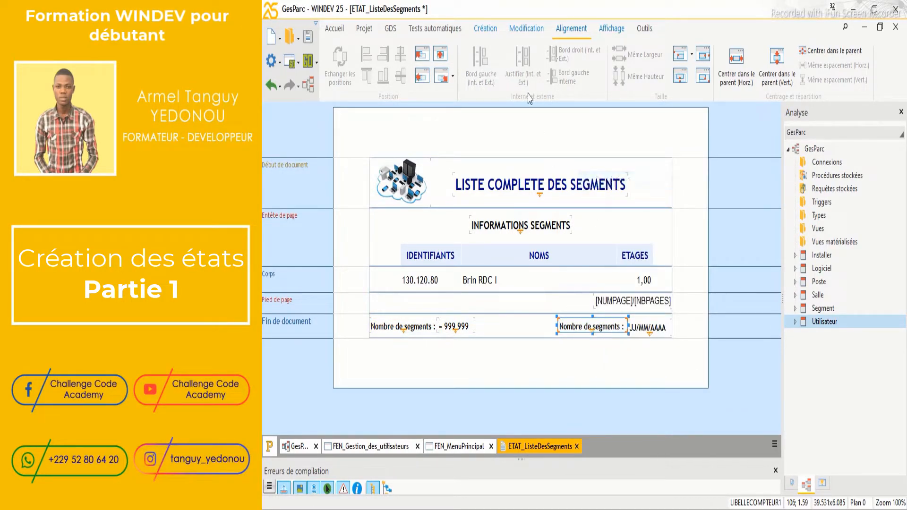
click(584, 109)
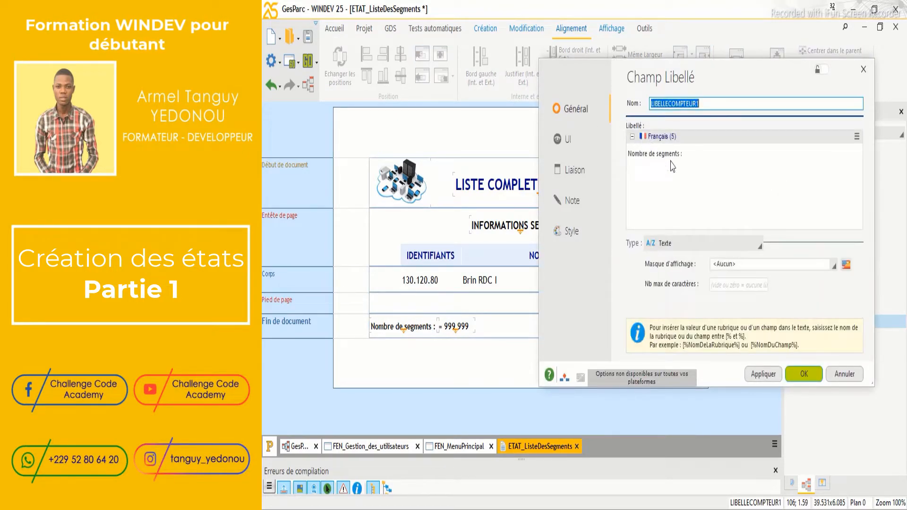
drag(680, 156, 614, 159)
text(Date d'impression)
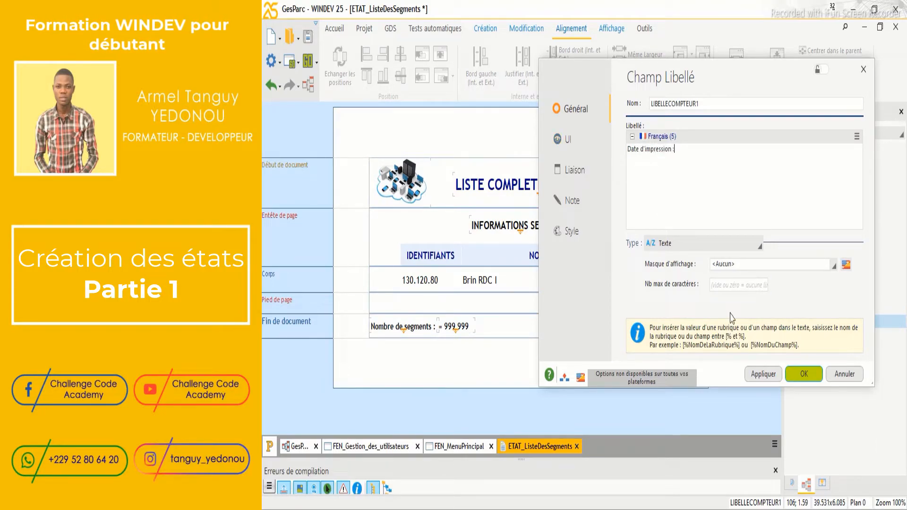
click(801, 375)
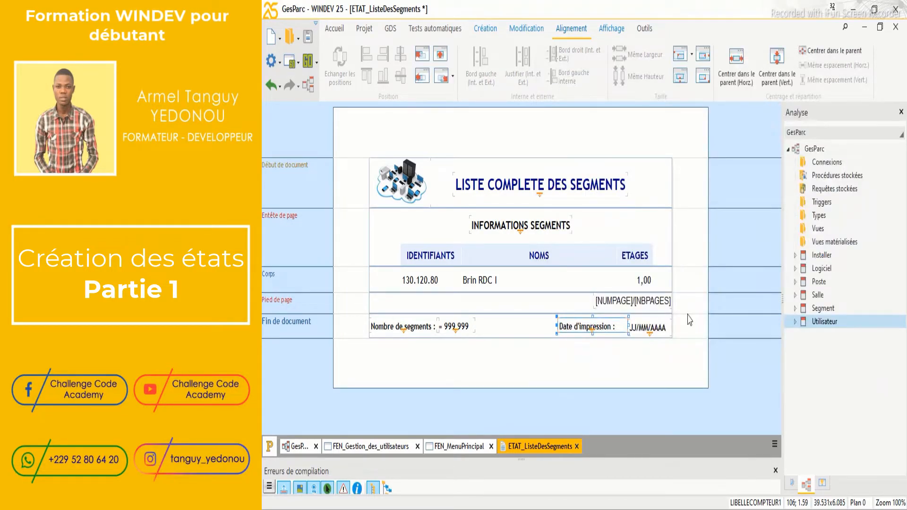
Resize and nudge the Date d'impression caption into place, then switch to FEN_MenuPrincipal
drag(592, 332, 626, 327)
key(Right)
key(Right)
key(Right)
key(Right)
key(Right)
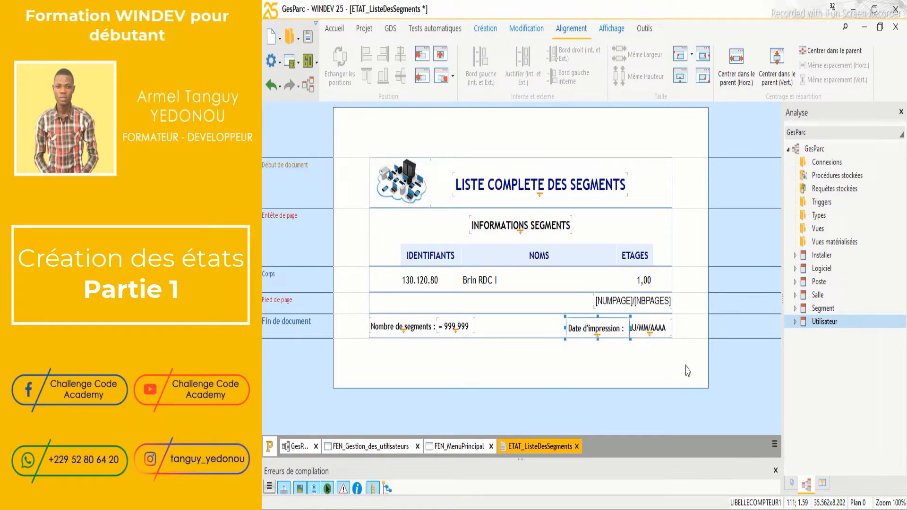
click(699, 310)
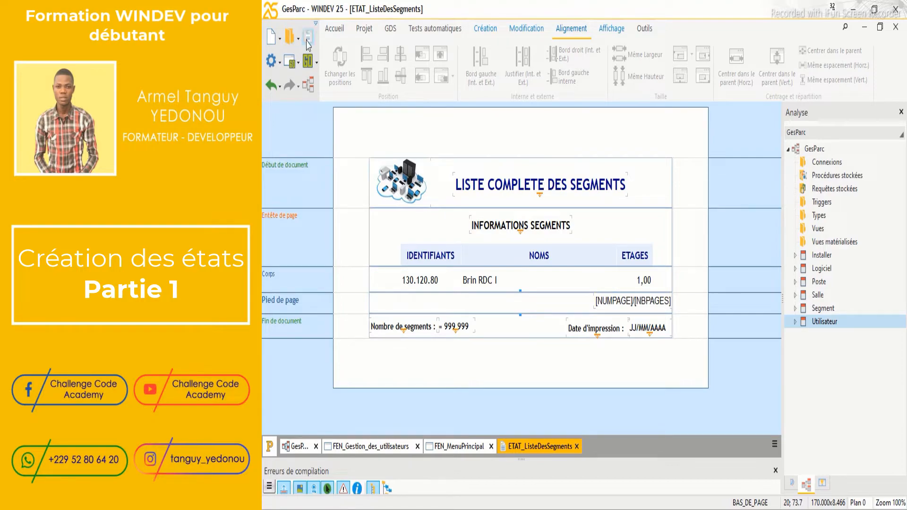
click(463, 452)
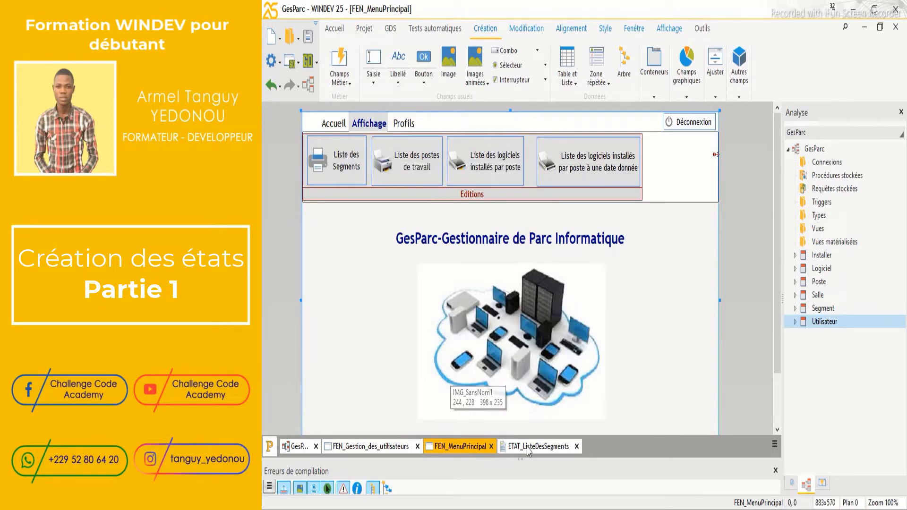
In the Liste des Segments button's click code, write iAperçu(i100) using autocomplete
mouse_move(514, 452)
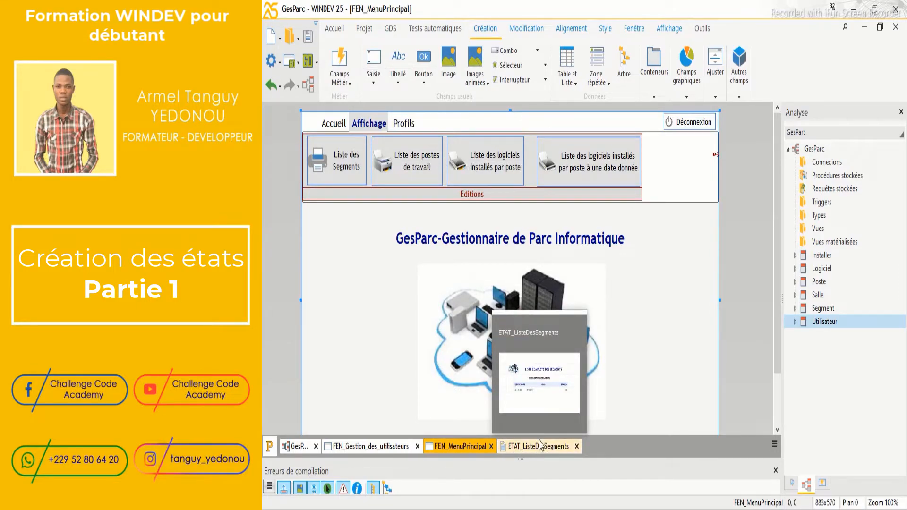
right_click(322, 165)
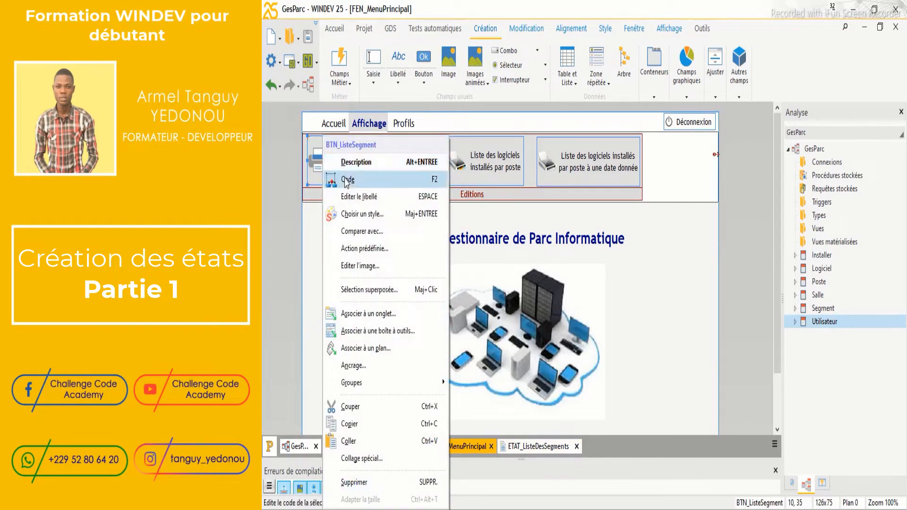
key(Escape)
key(F2)
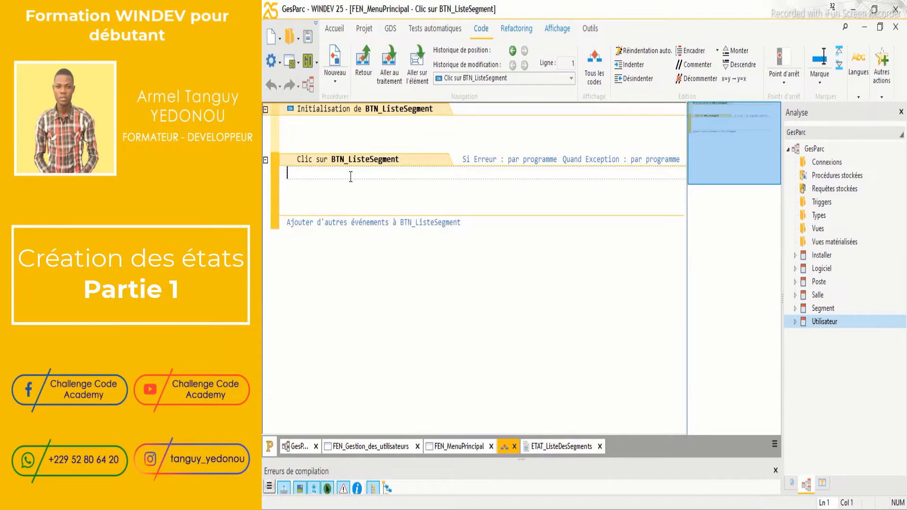
text(ia)
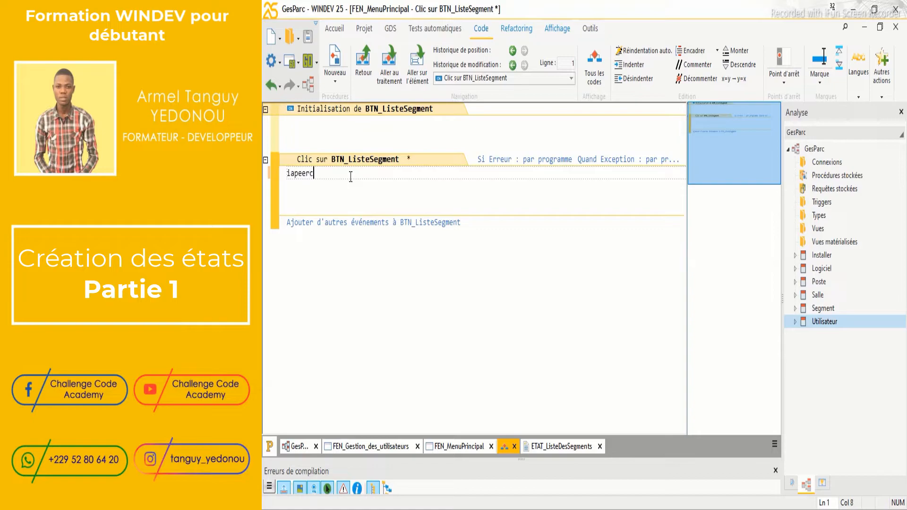
text(perce)
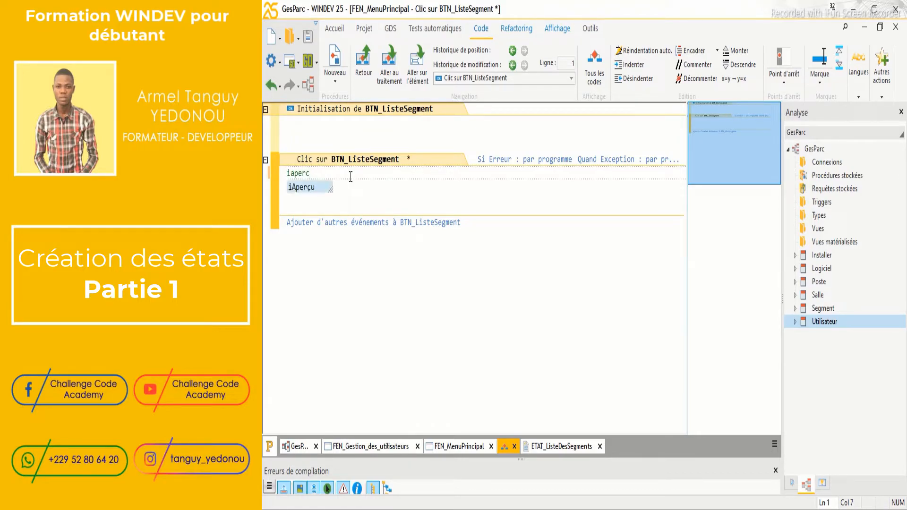
key(Return)
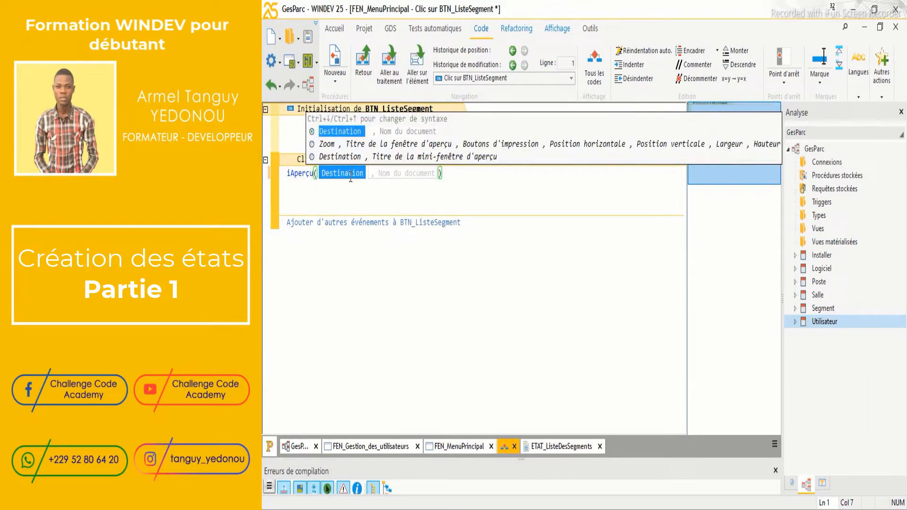
text(i100)
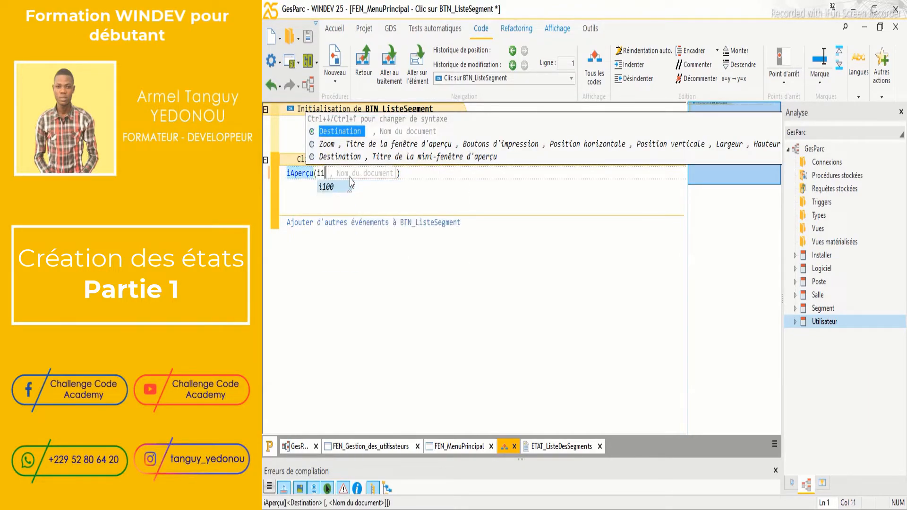
text())
key(ctrl+s)
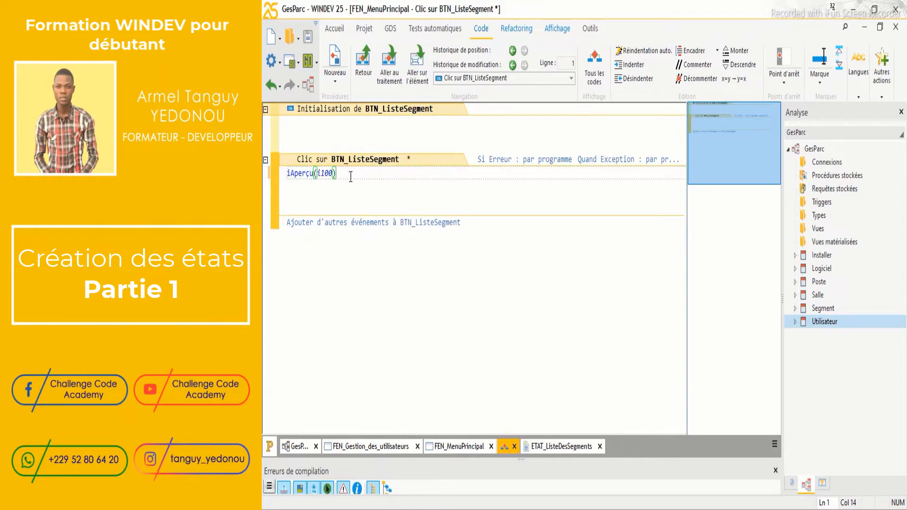
Add iImprimeEtat(ETAT_ListeDesSegments) on a new line, save, and return to FEN_MenuPrincipal
key(Return)
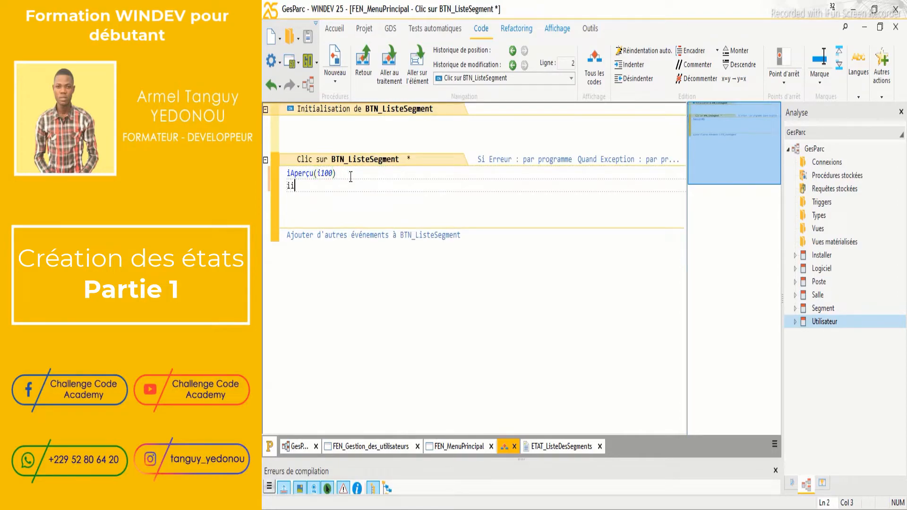
text(iImprimee)
key(Return)
text(()
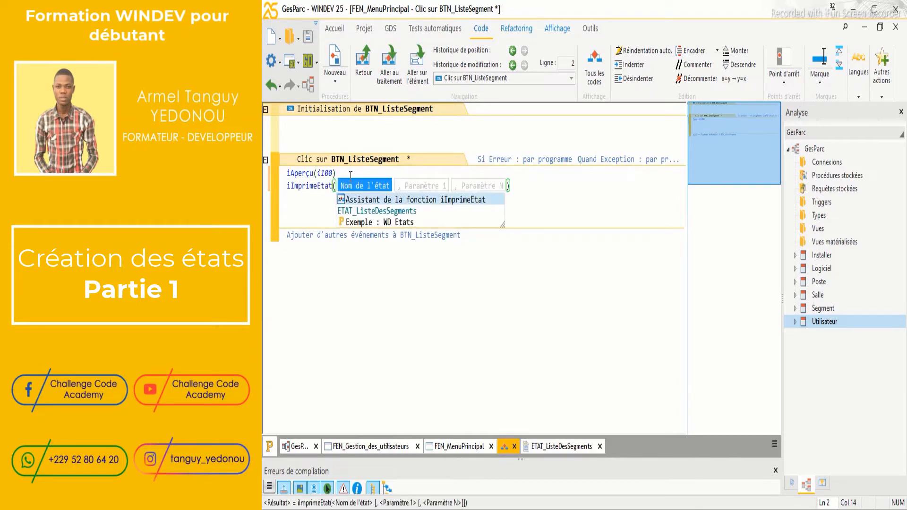
key(Down)
key(Return)
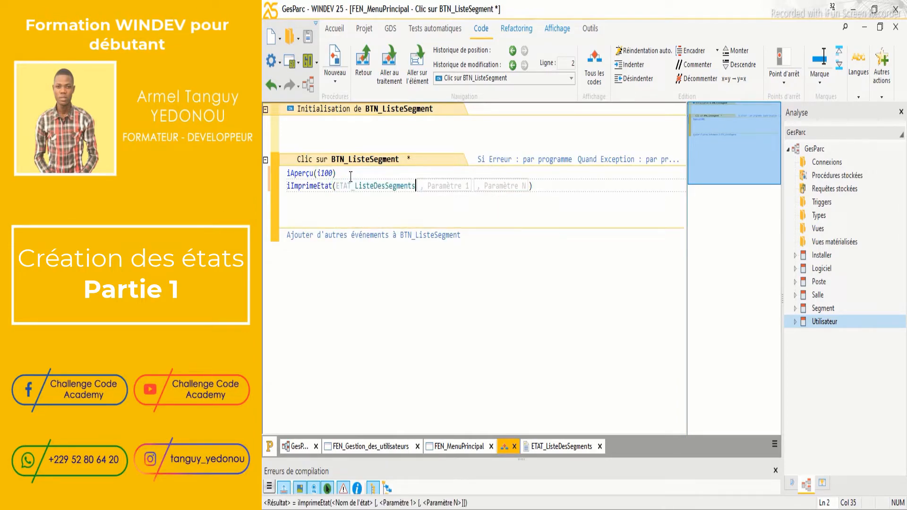
text())
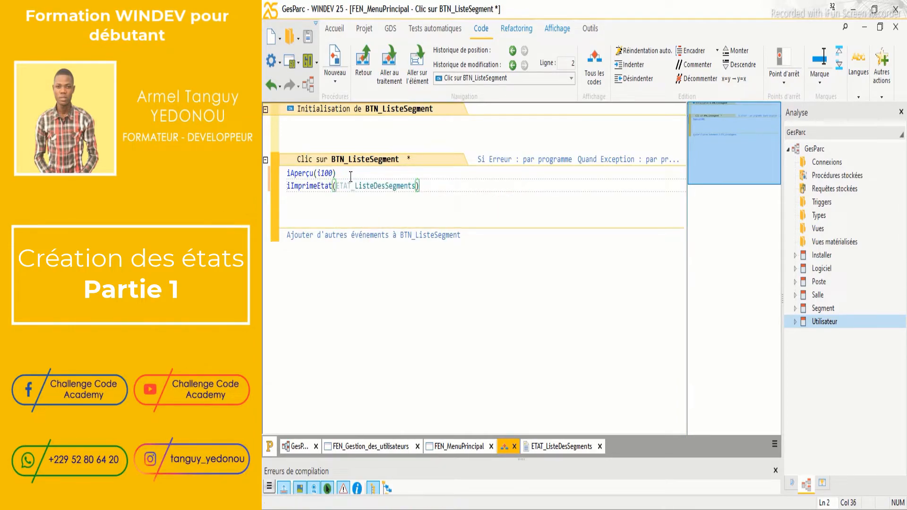
key(ctrl+s)
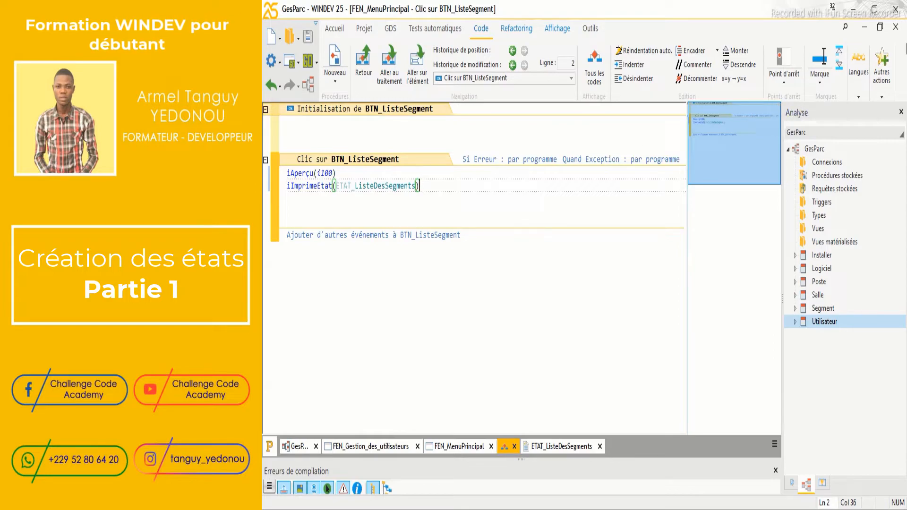
click(895, 27)
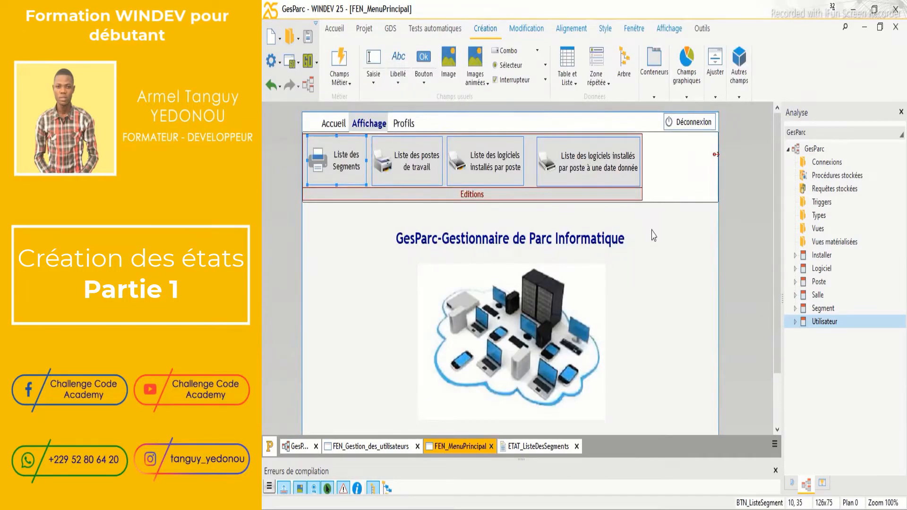
Browse the Utilisateur data file's records in WDMap, then launch a GO test run of GesParc
click(704, 29)
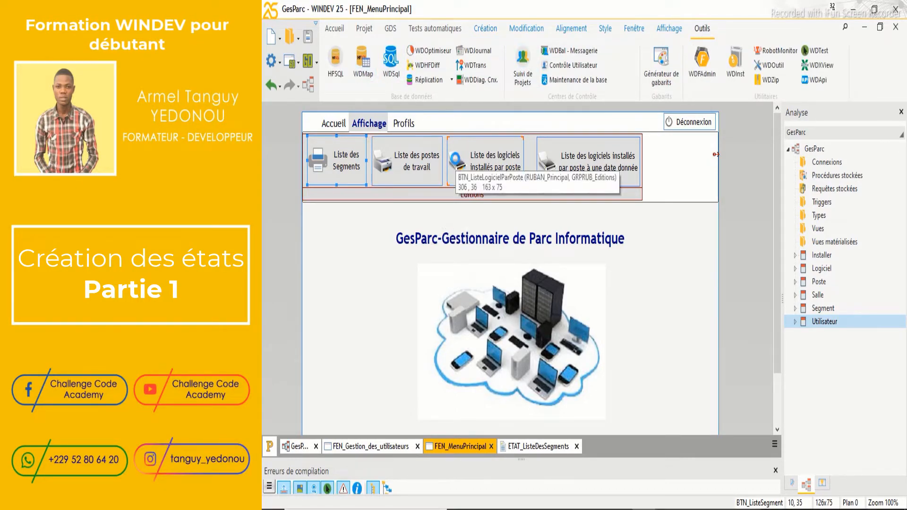
click(515, 258)
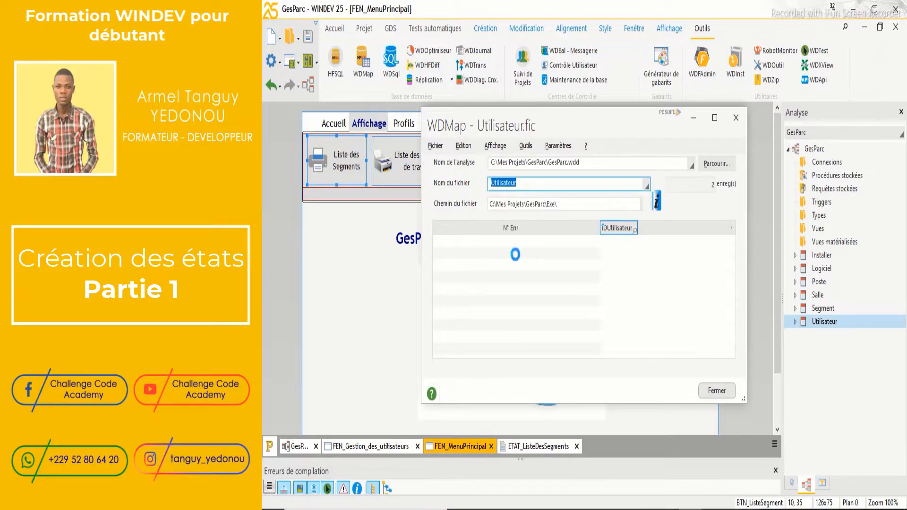
click(735, 118)
click(309, 61)
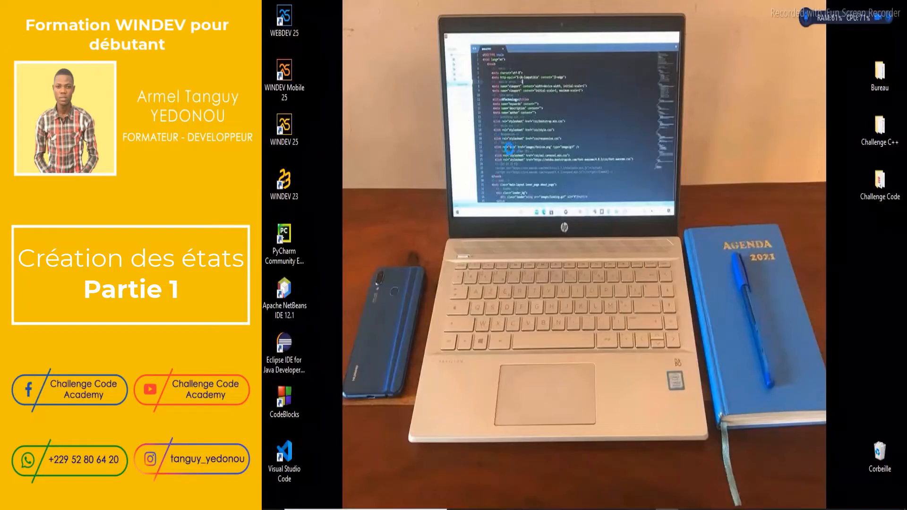
Log in to GesParc with the test user's login and password
text(ROOT)
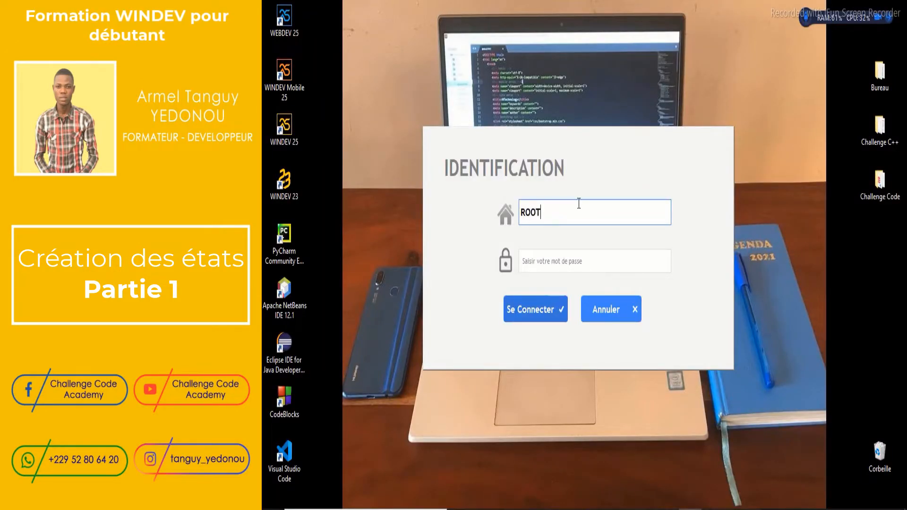
key(Tab)
text(123)
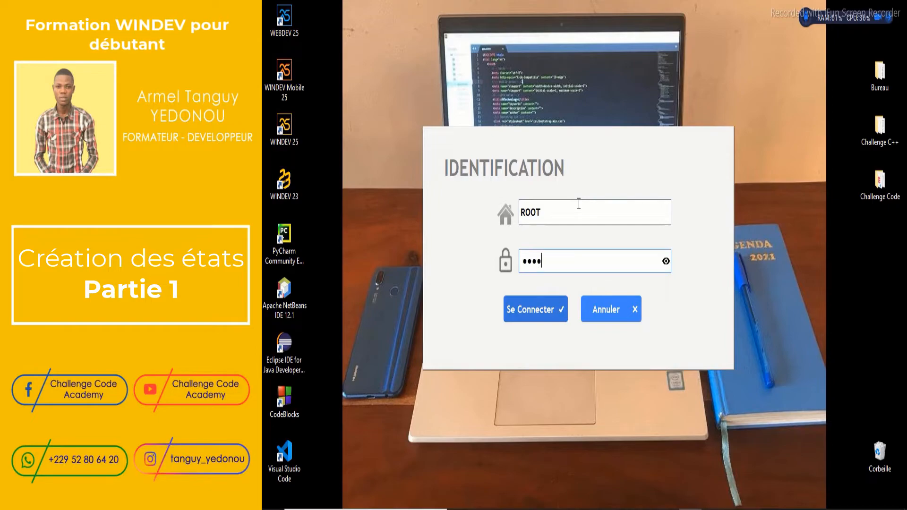
text(45)
key(Return)
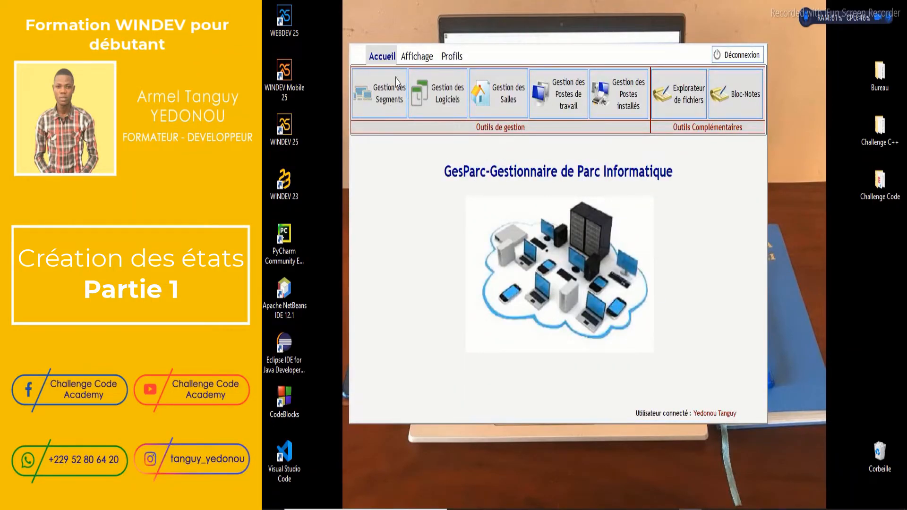
Add segment 130.120.82 named 'Brin 3eme Etage' on floor 3, then close segment management
click(378, 112)
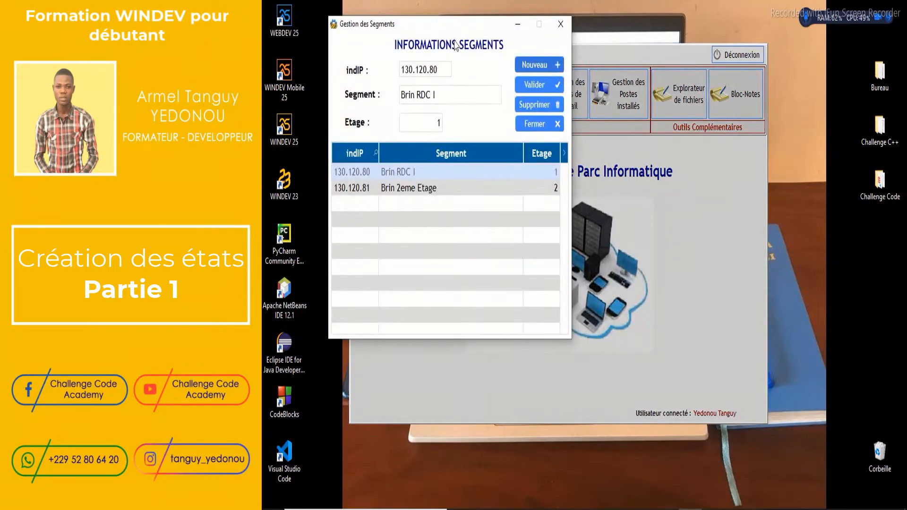
drag(457, 29, 596, 69)
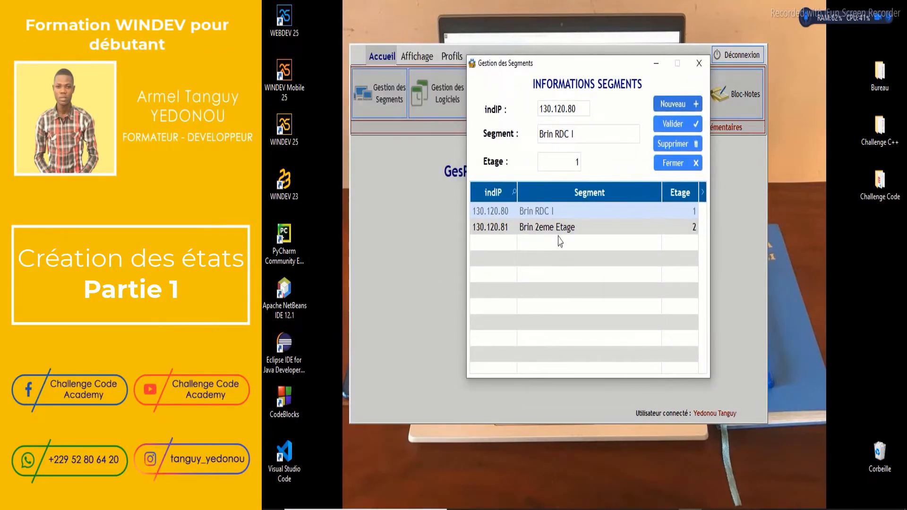
click(675, 104)
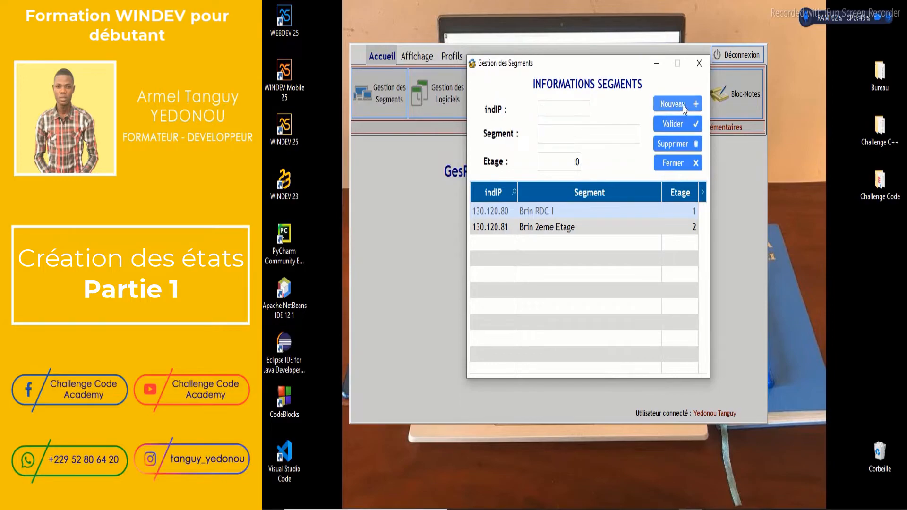
click(570, 107)
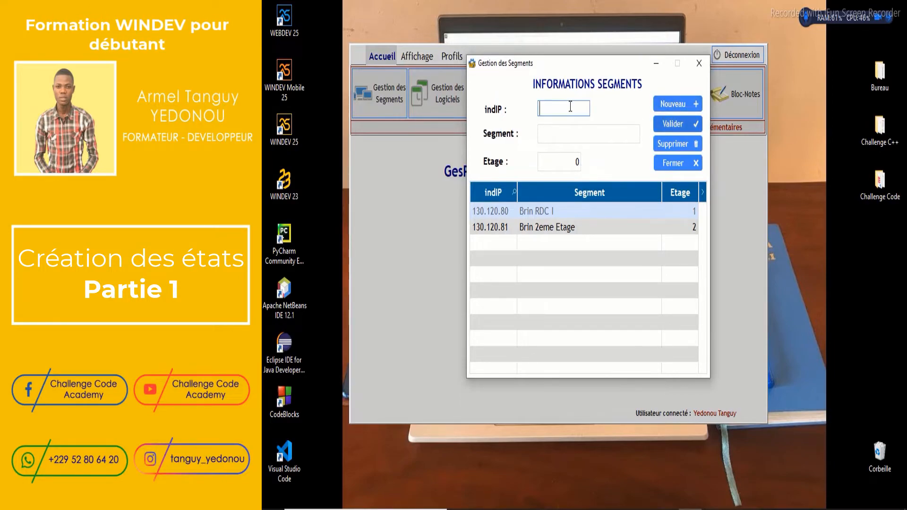
text(130.120)
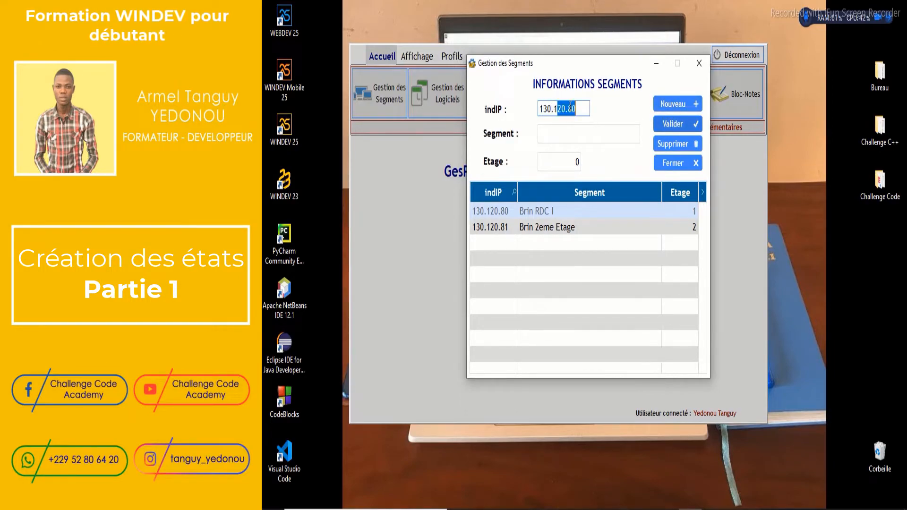
text(.)
click(564, 135)
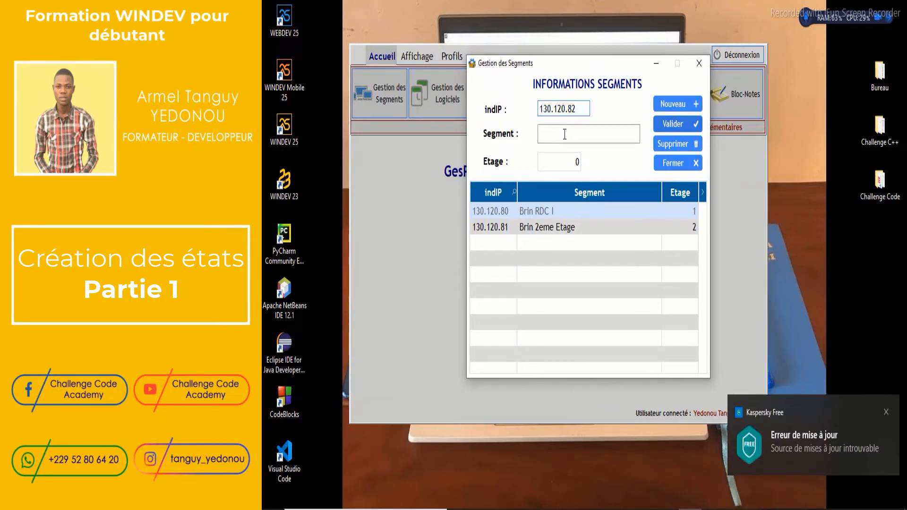
text(Br)
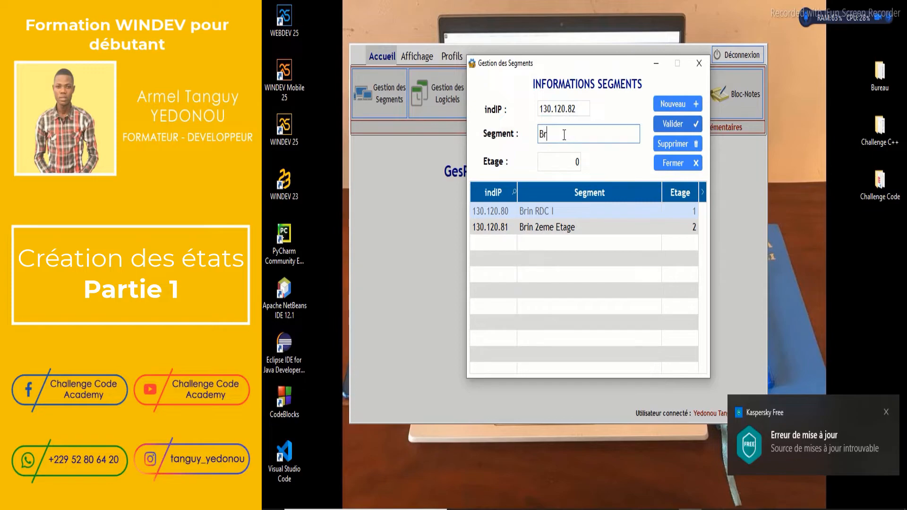
text(in 3eme Etage)
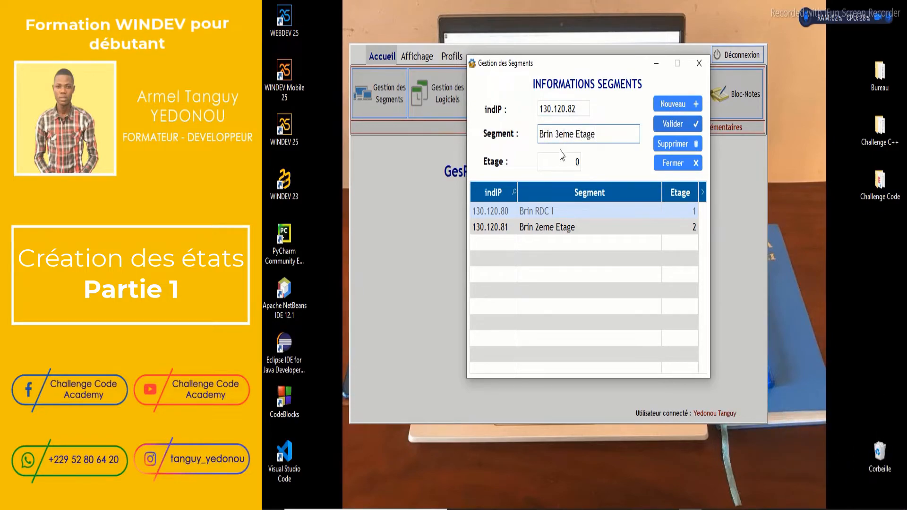
click(569, 163)
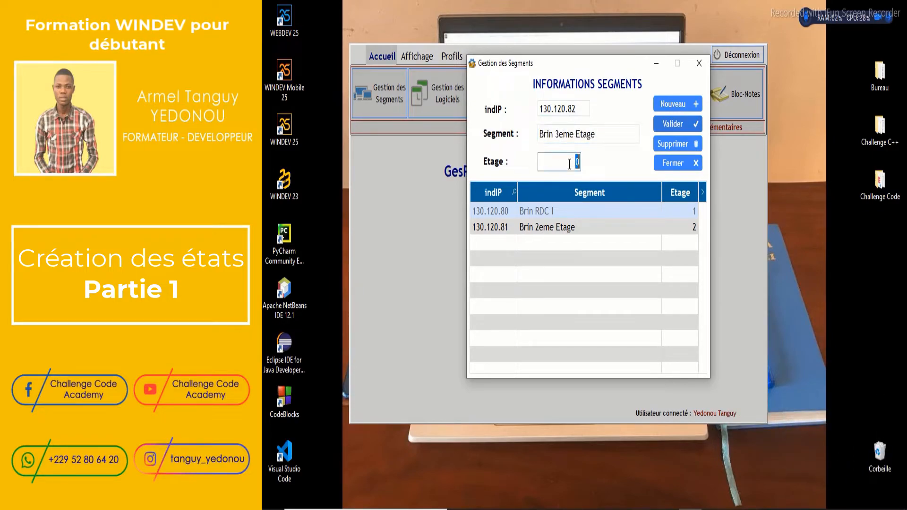
click(689, 123)
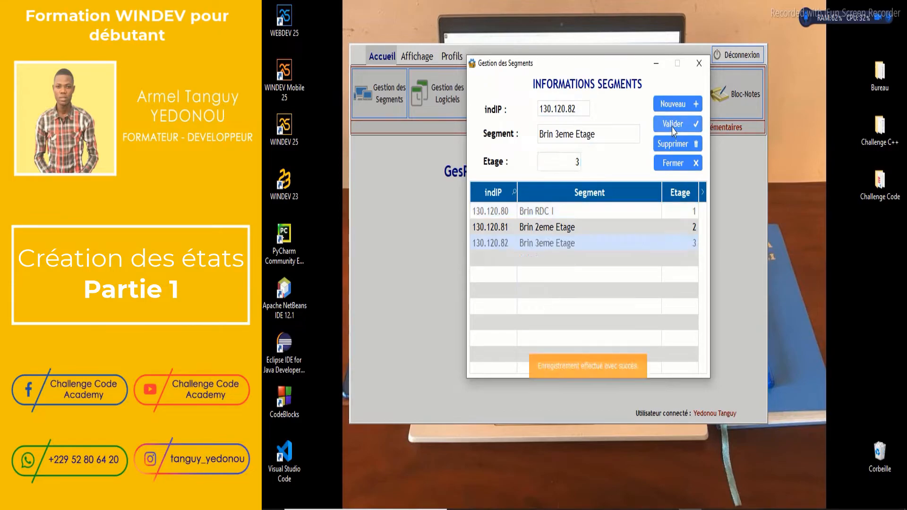
click(684, 167)
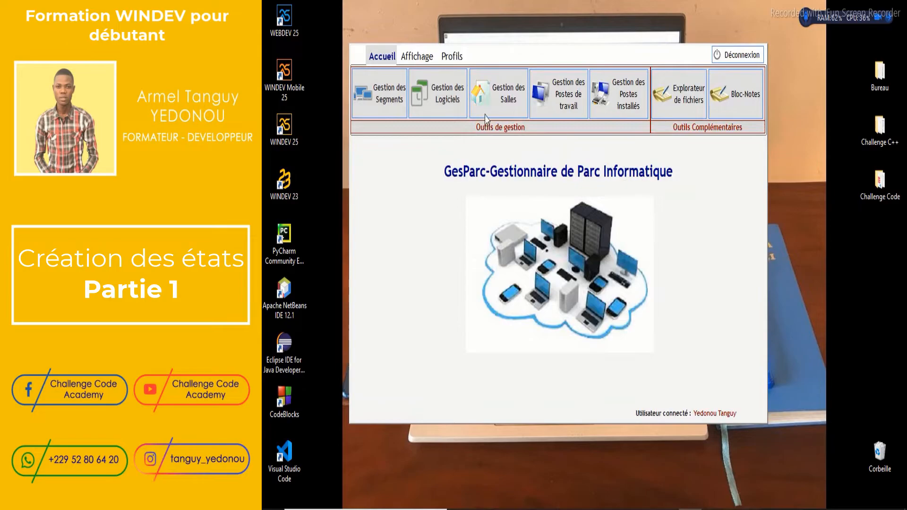
Open the Liste des Segments report from Affichage and maximize its preview showing three segments
click(413, 59)
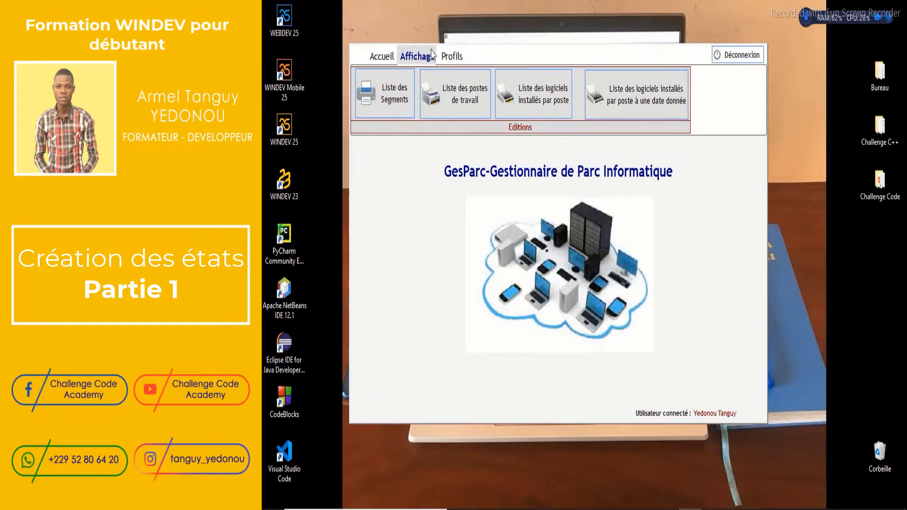
click(385, 96)
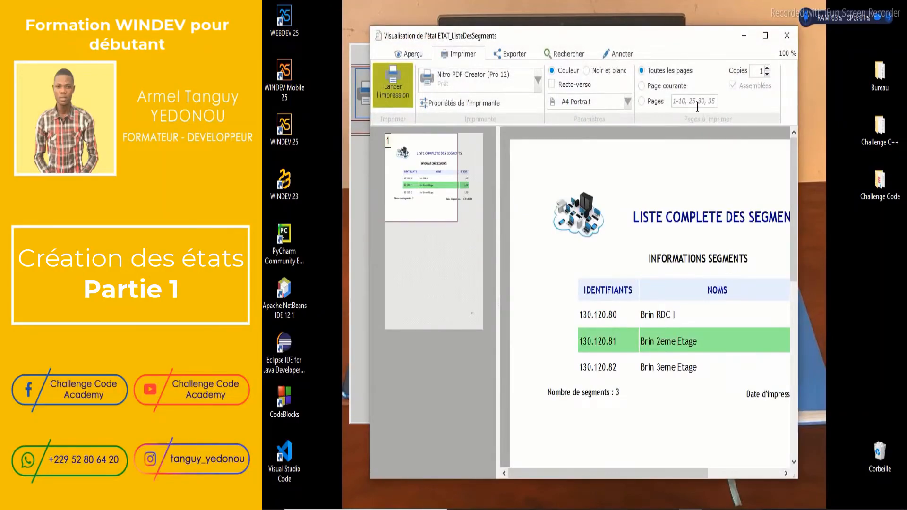
click(765, 36)
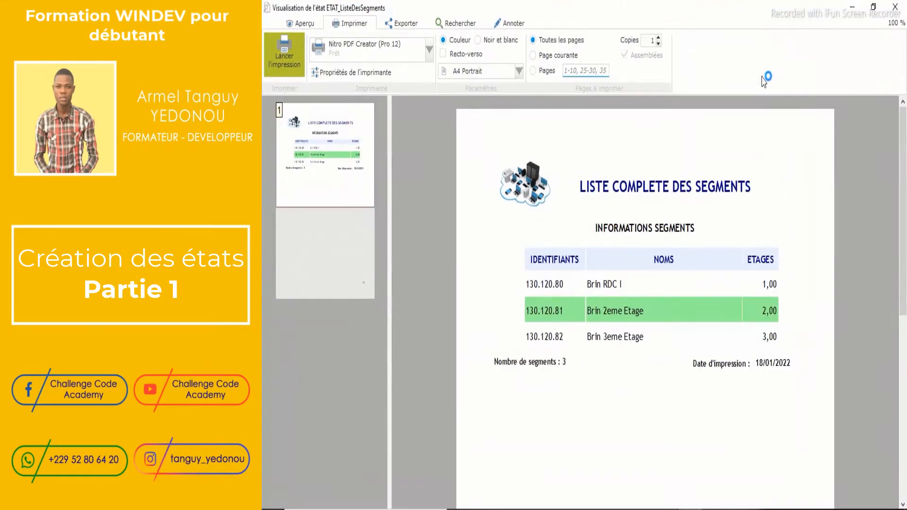
drag(905, 191, 905, 162)
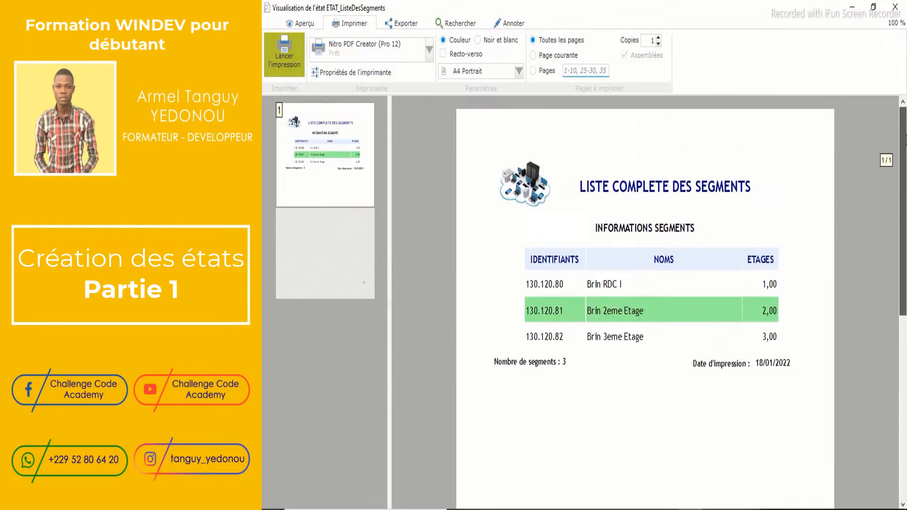
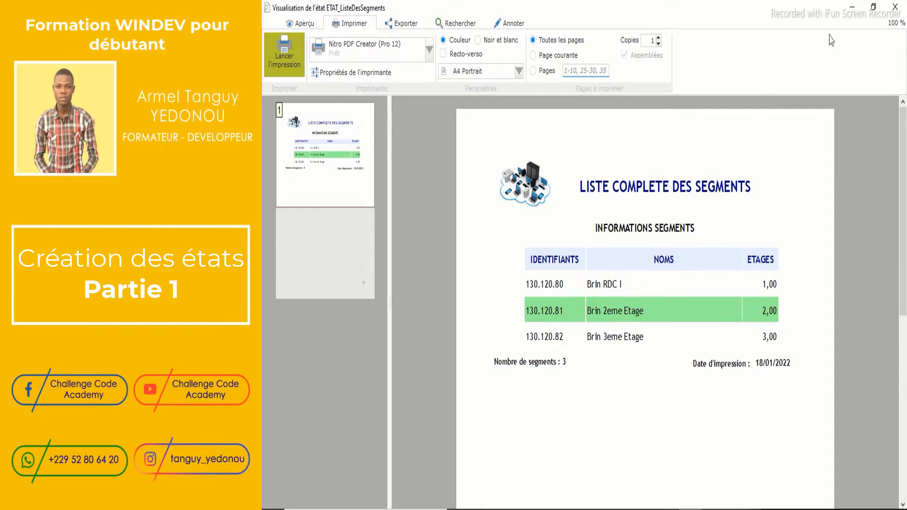
Close the segment list preview, log out of GesParc and cancel the login to end the test
click(899, 7)
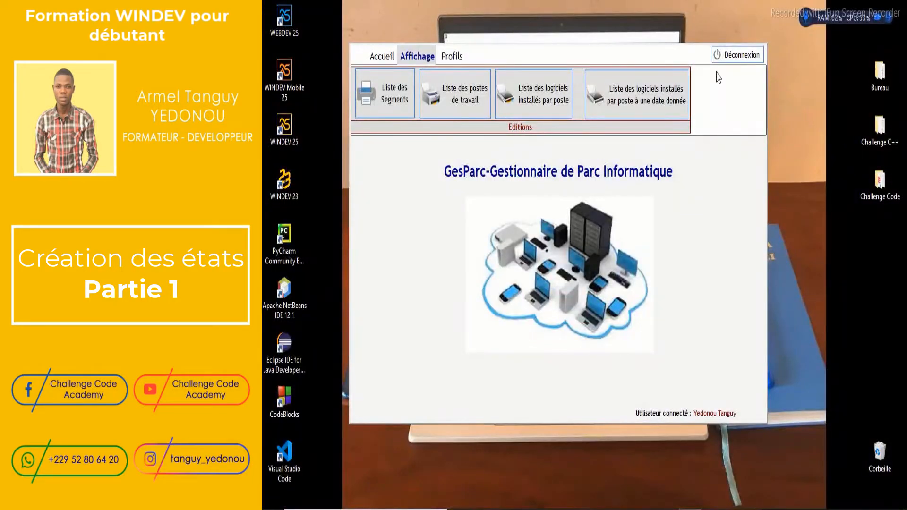
click(718, 54)
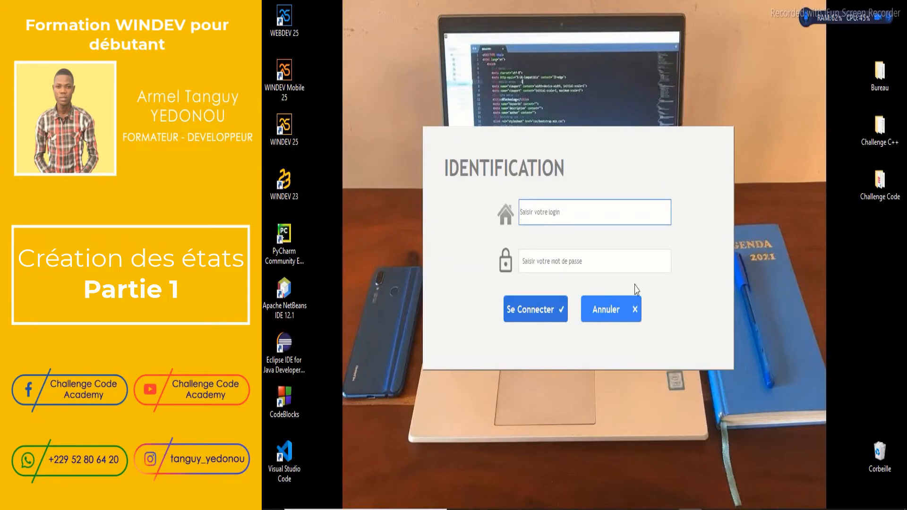
click(633, 307)
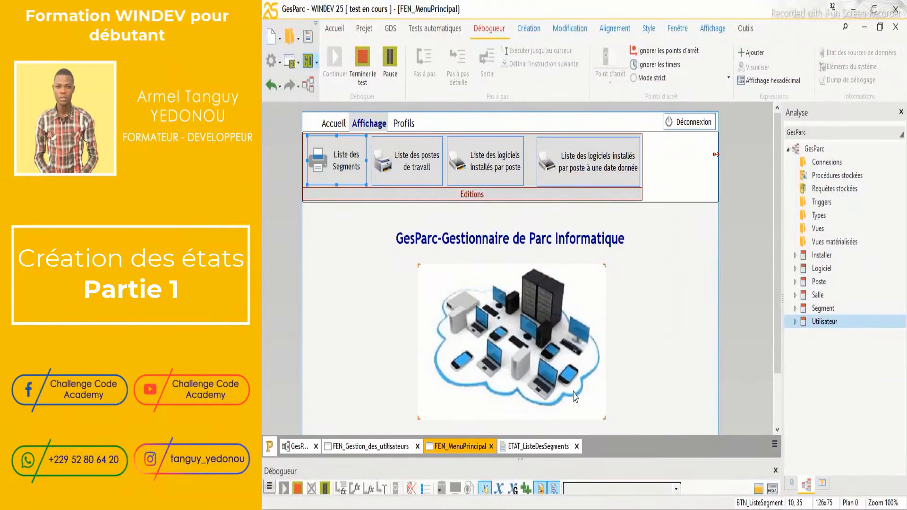
Back in the ETAT_ListeDesSegments design, drag the Début de document block taller
click(542, 447)
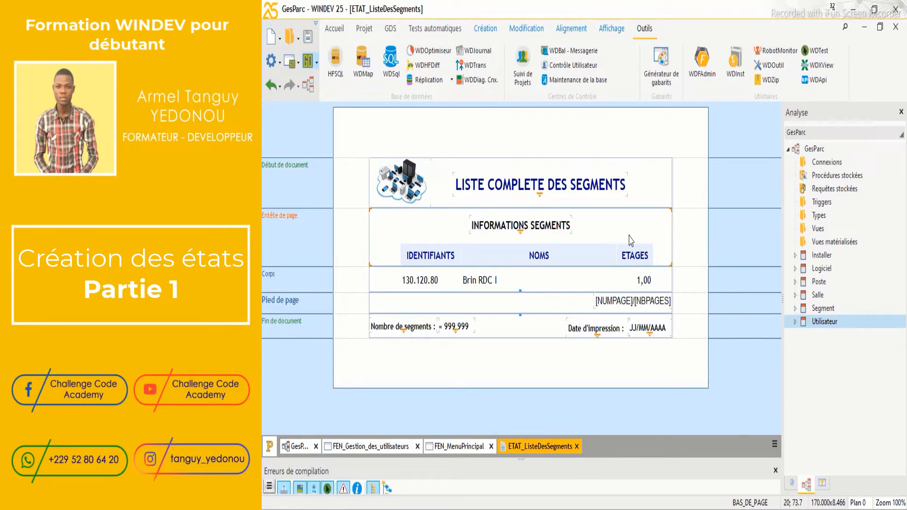
drag(657, 209, 657, 216)
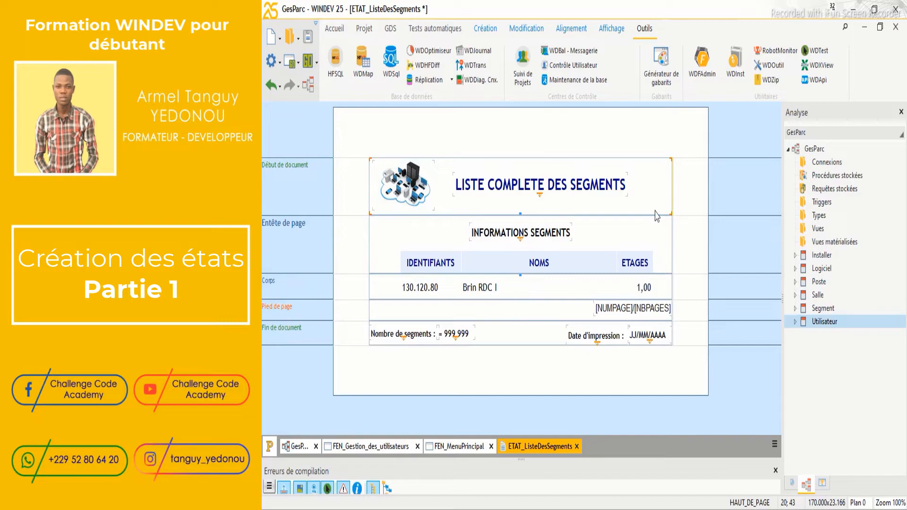
click(554, 295)
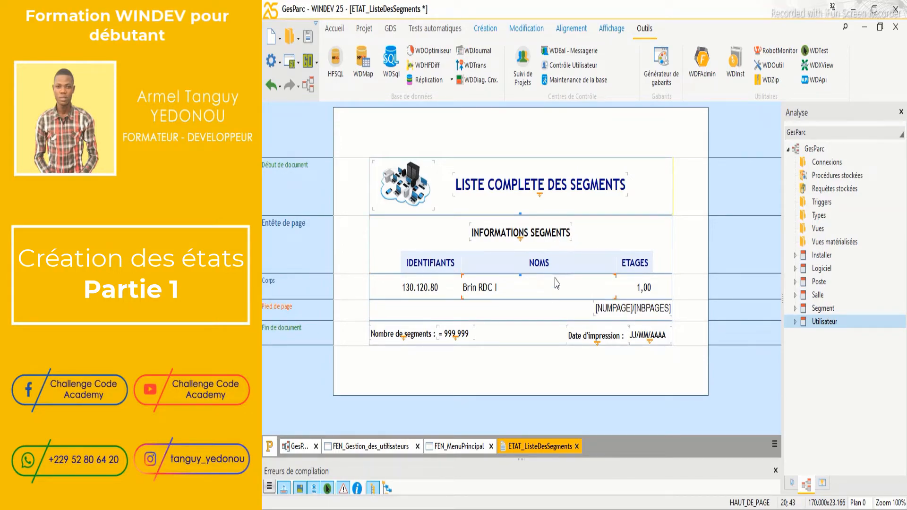
click(661, 197)
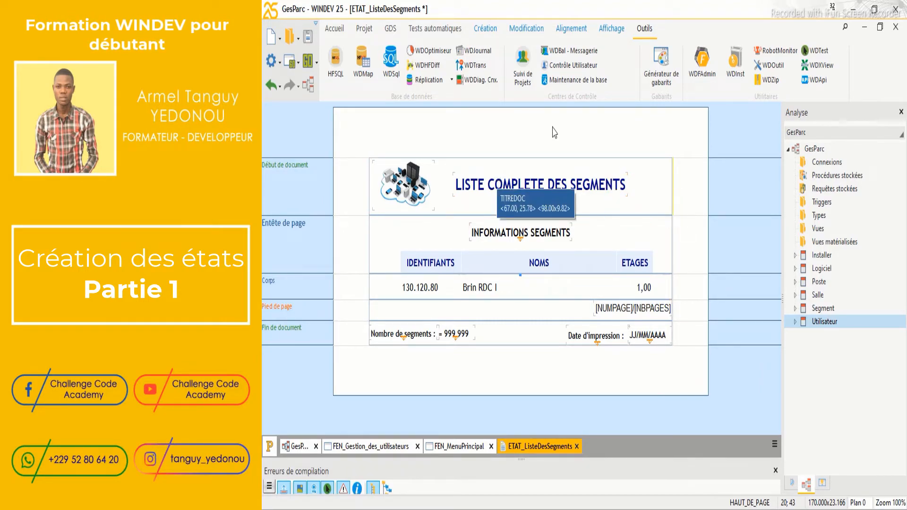
click(469, 269)
click(489, 265)
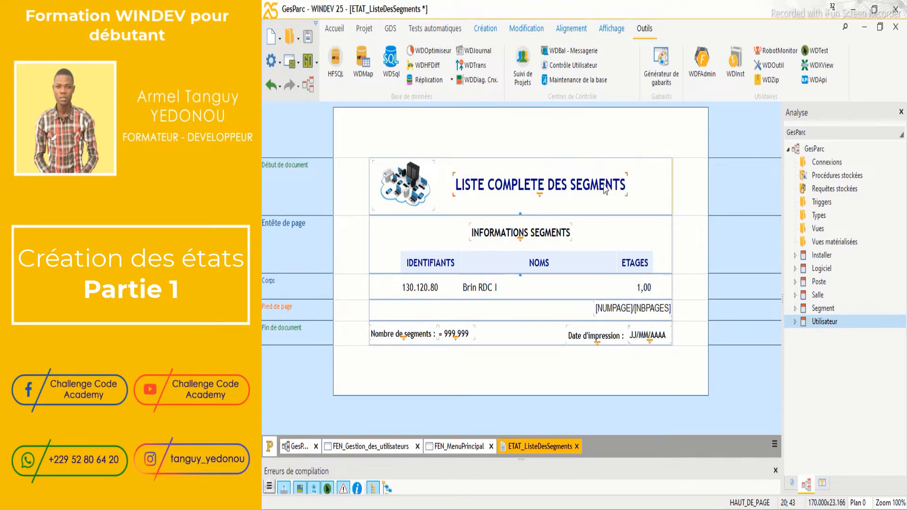
click(621, 166)
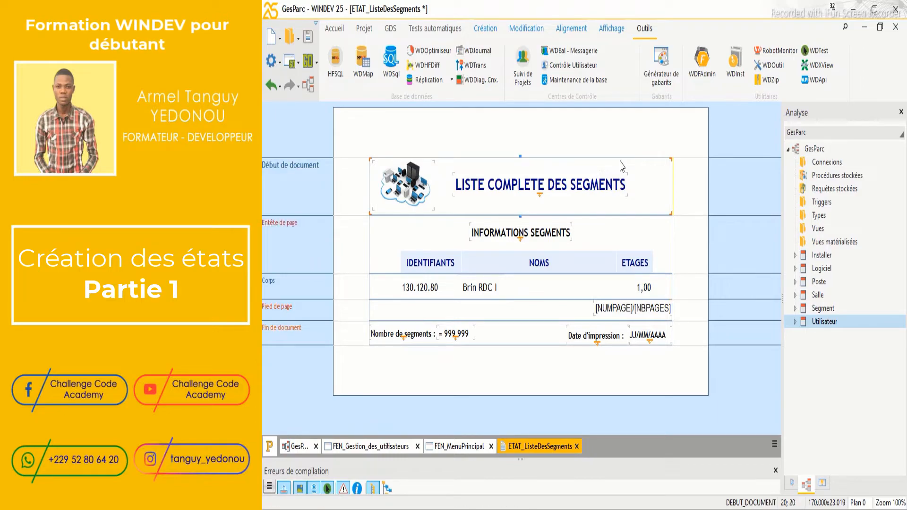
Set the Début de document block's frame colour to Noir in its style settings and apply
right_click(643, 166)
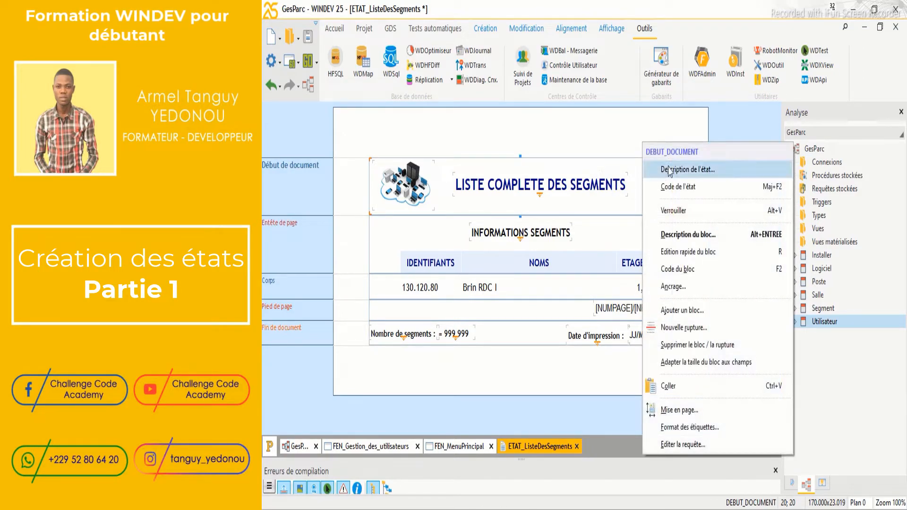
click(675, 238)
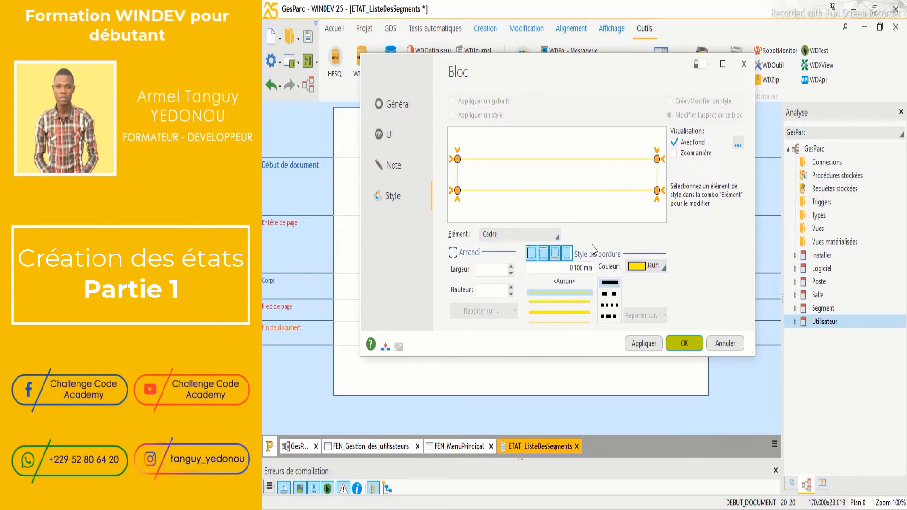
click(661, 266)
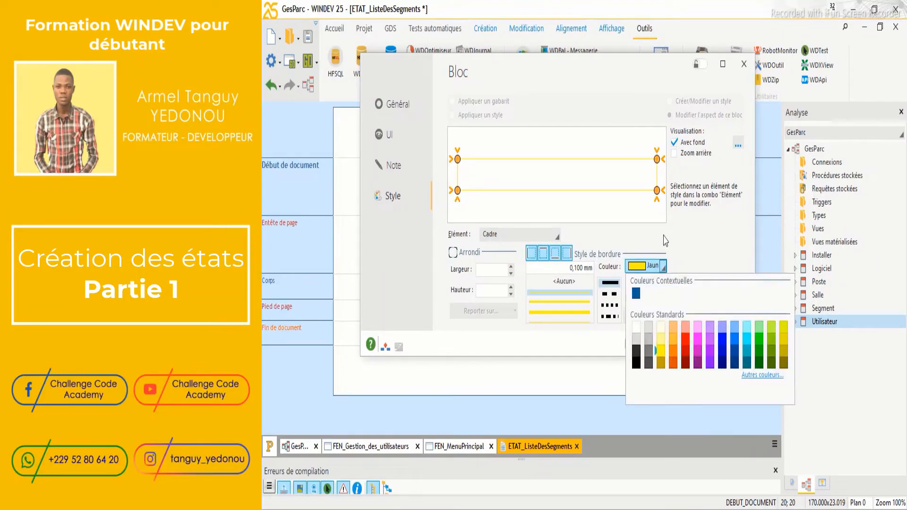
click(637, 362)
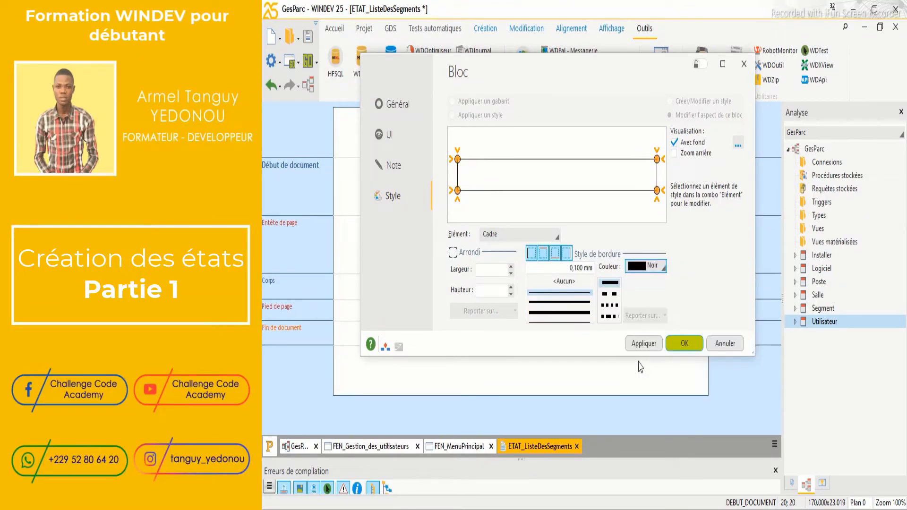
click(644, 344)
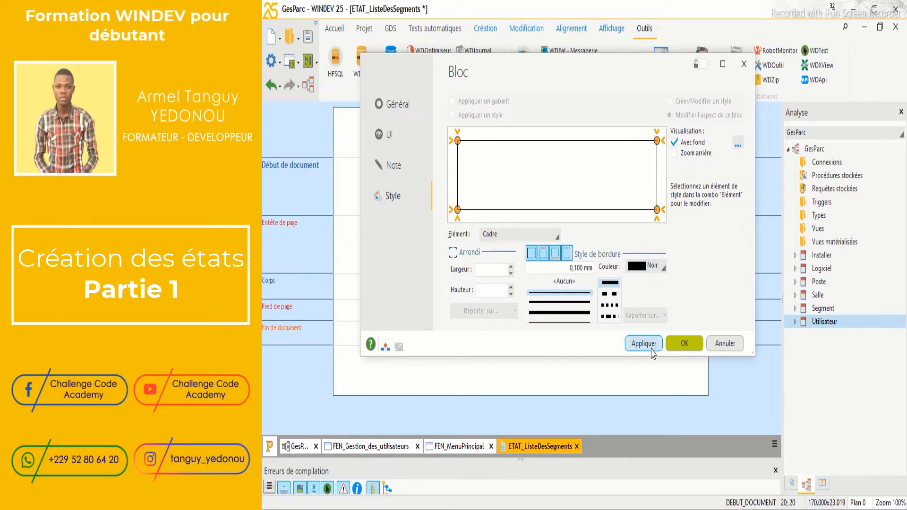
click(684, 345)
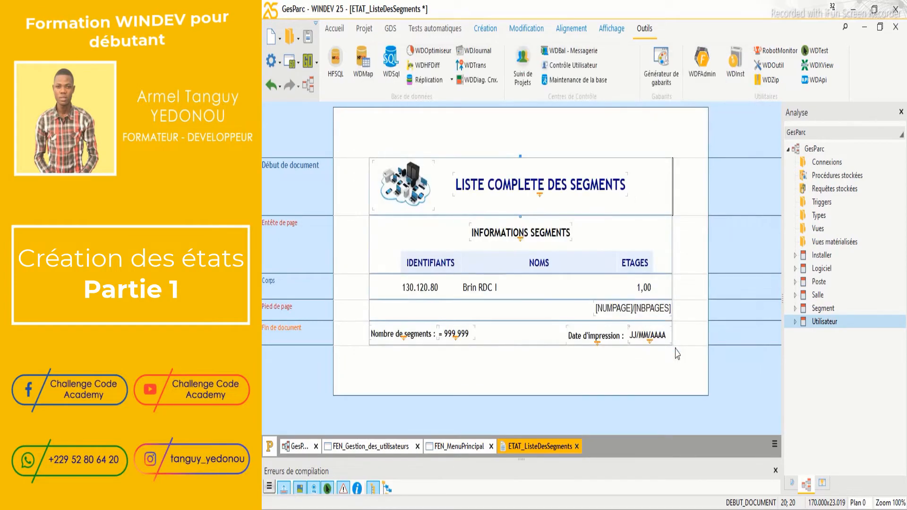
Turn on underline (S) for the INFORMATIONS SEGMENTS label's text style and apply
right_click(523, 236)
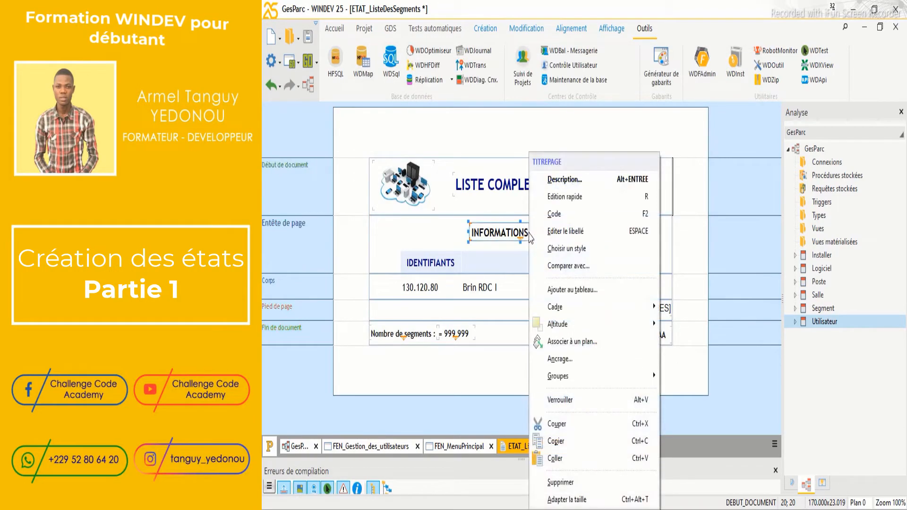
click(567, 179)
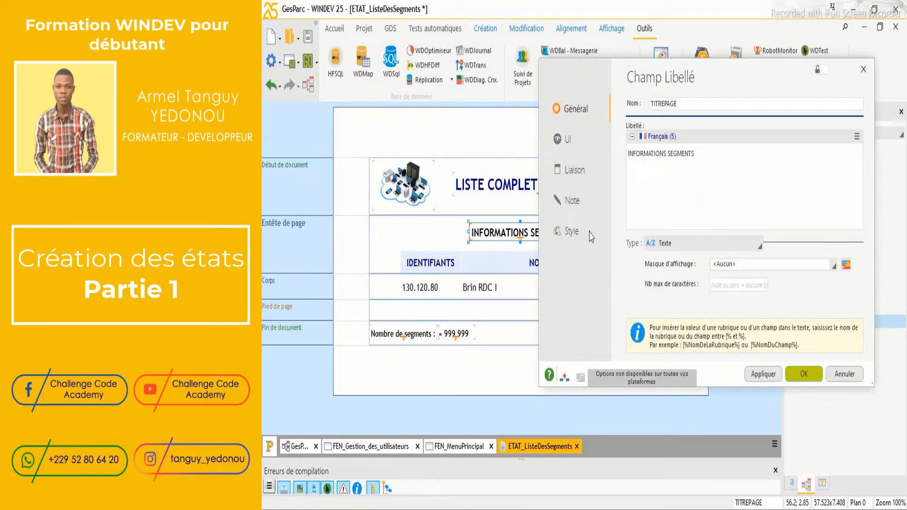
click(571, 231)
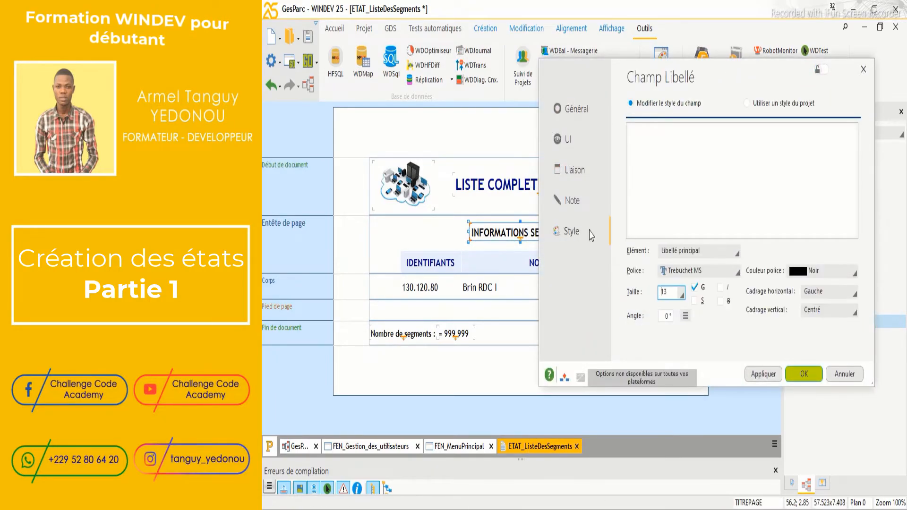
click(698, 304)
click(764, 378)
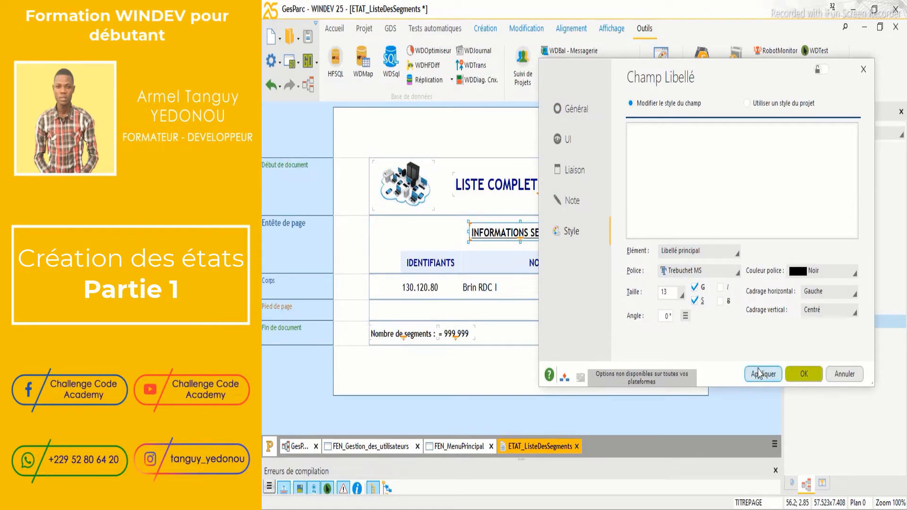
click(803, 375)
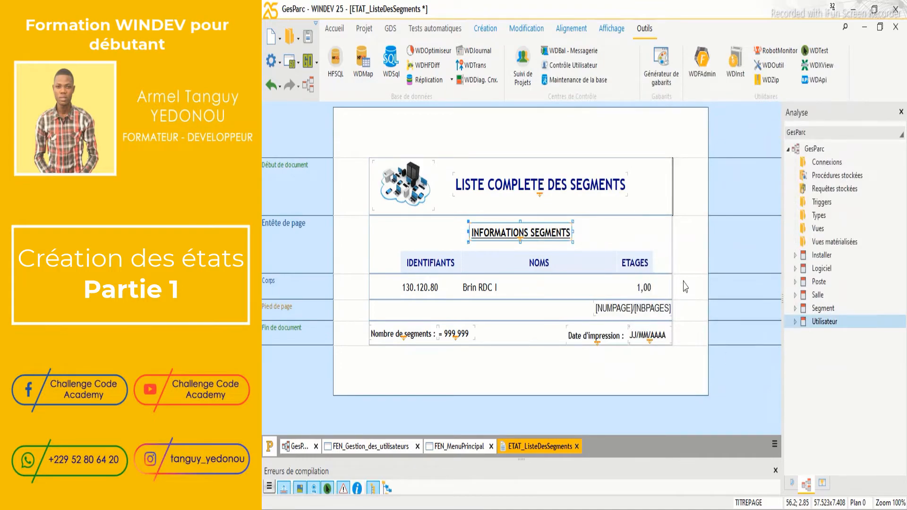
Confirm the table header's bold 12-pt Trebuchet MS dark-blue centred style and save the report
click(414, 265)
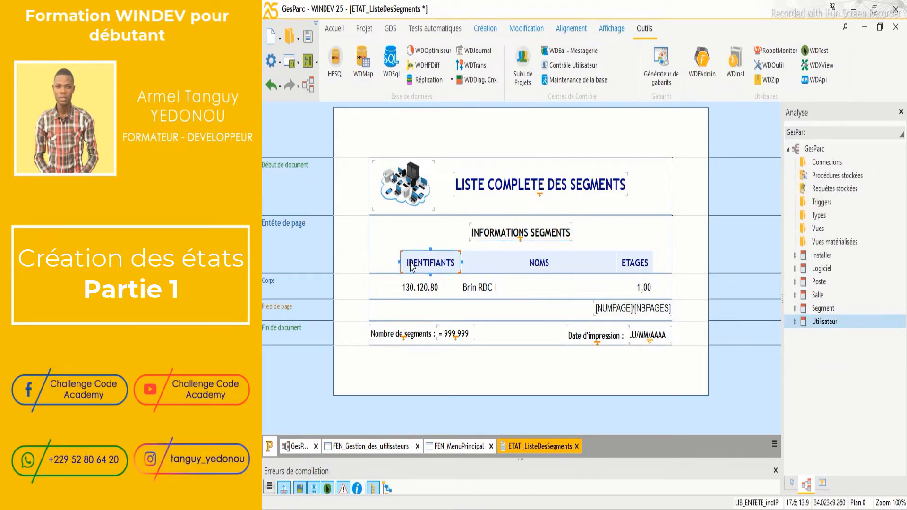
right_click(412, 265)
click(472, 121)
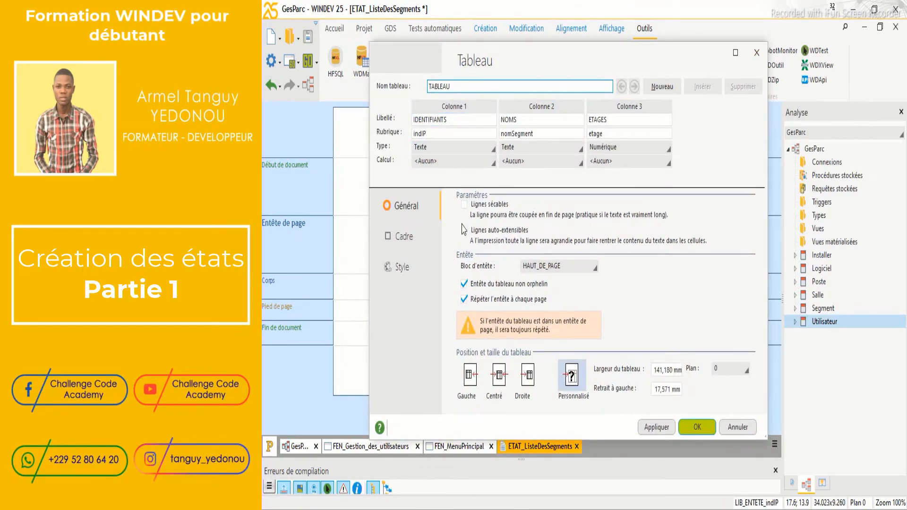
click(418, 268)
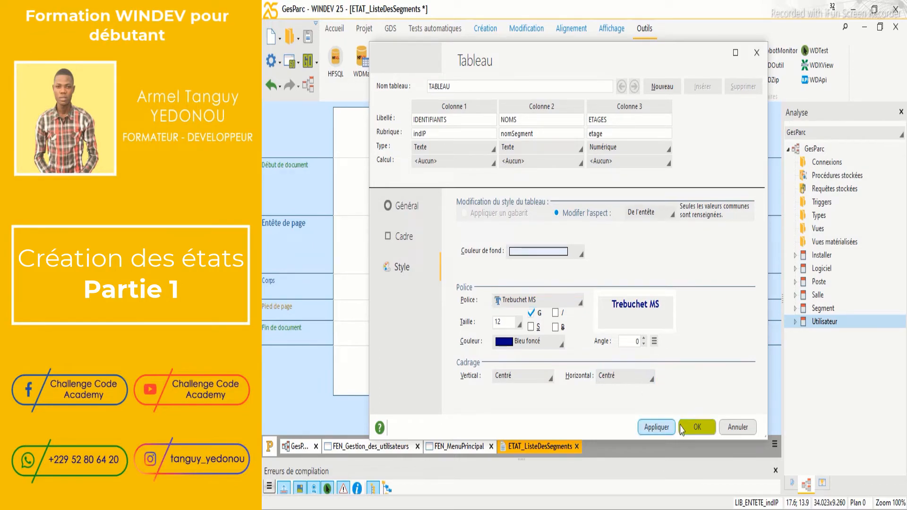
click(695, 428)
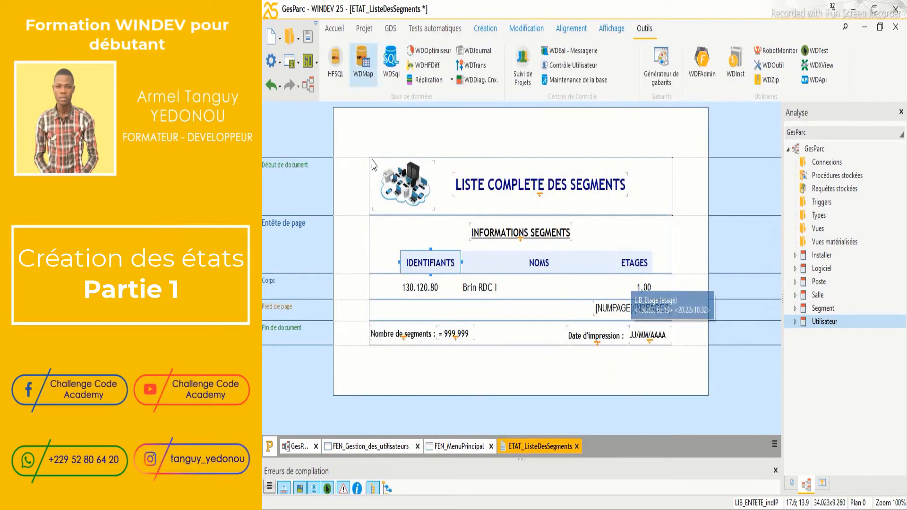
click(307, 36)
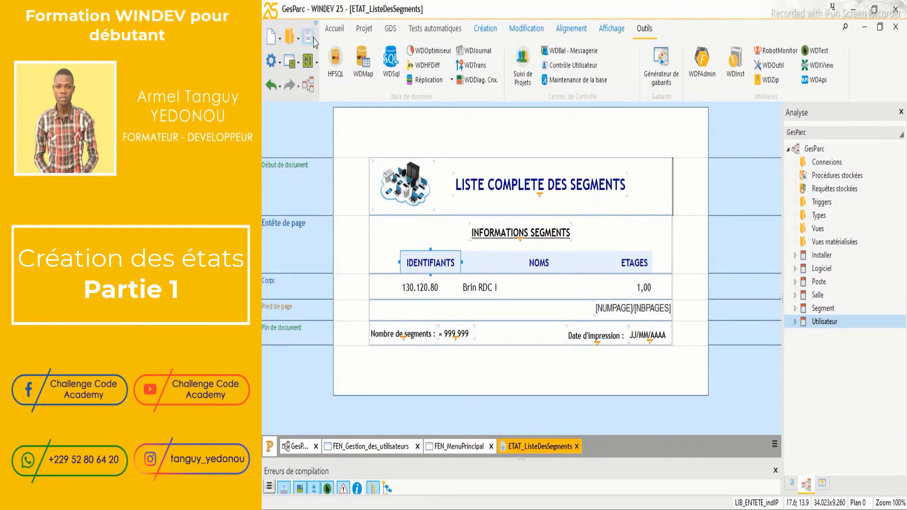
click(311, 53)
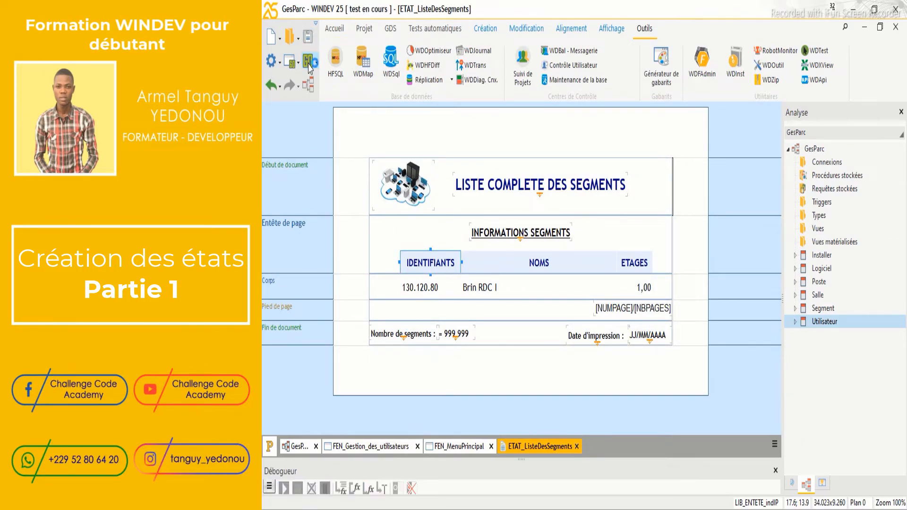
text(ROOT)
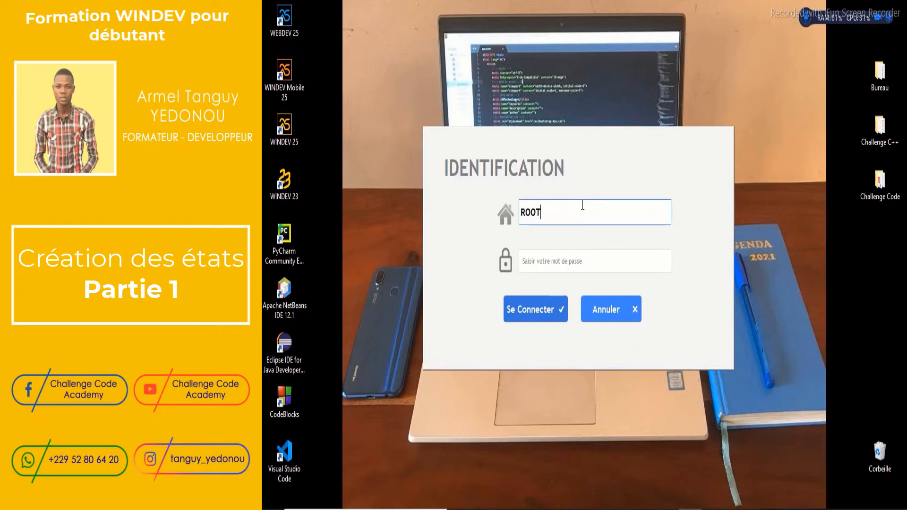
key(Tab)
text(r)
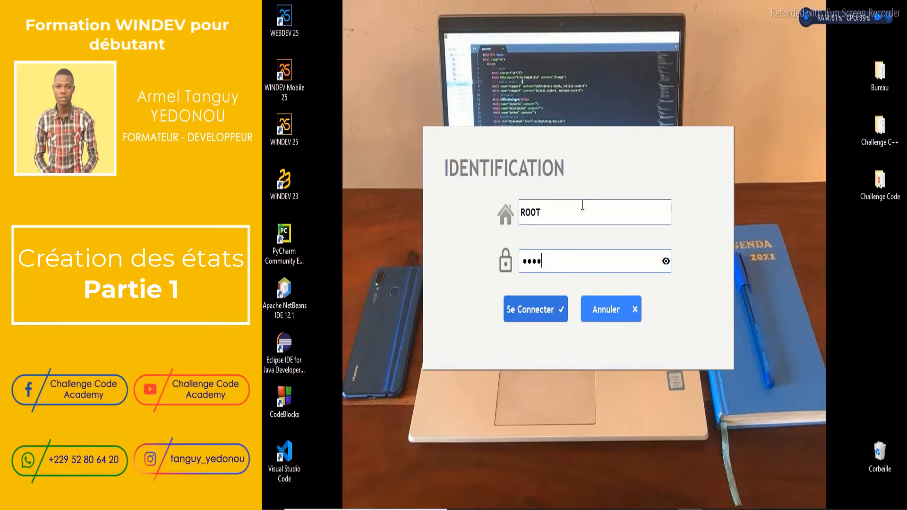
key(Return)
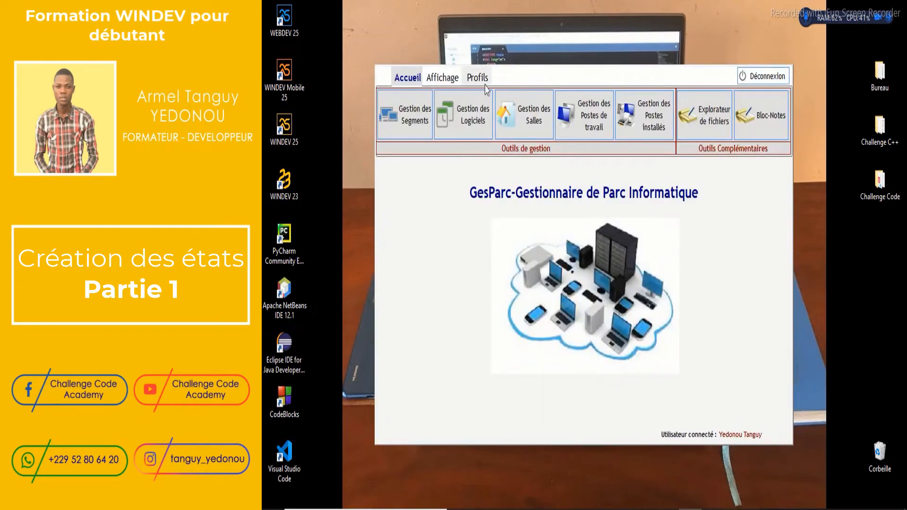
click(443, 78)
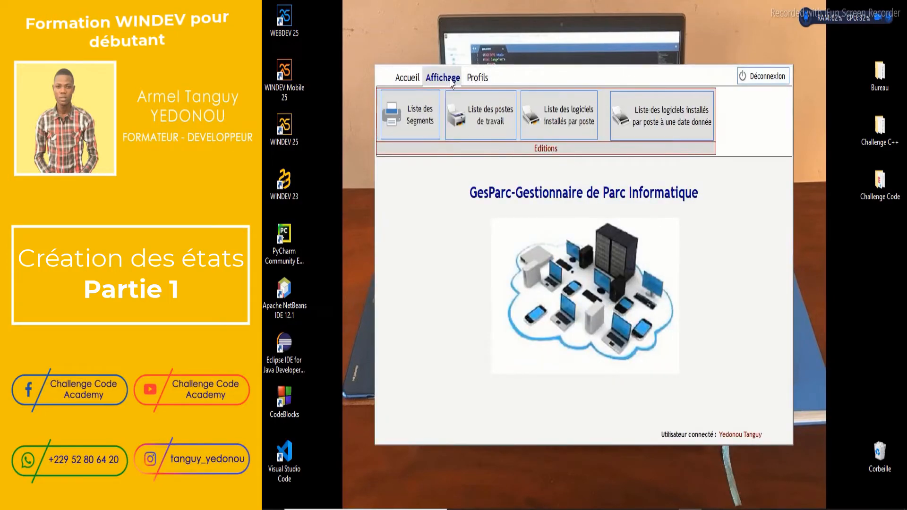
click(424, 112)
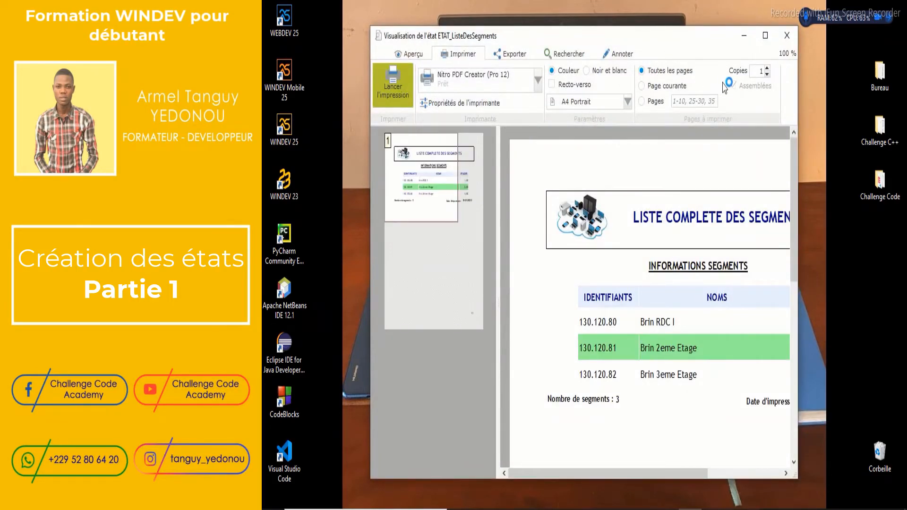
click(761, 36)
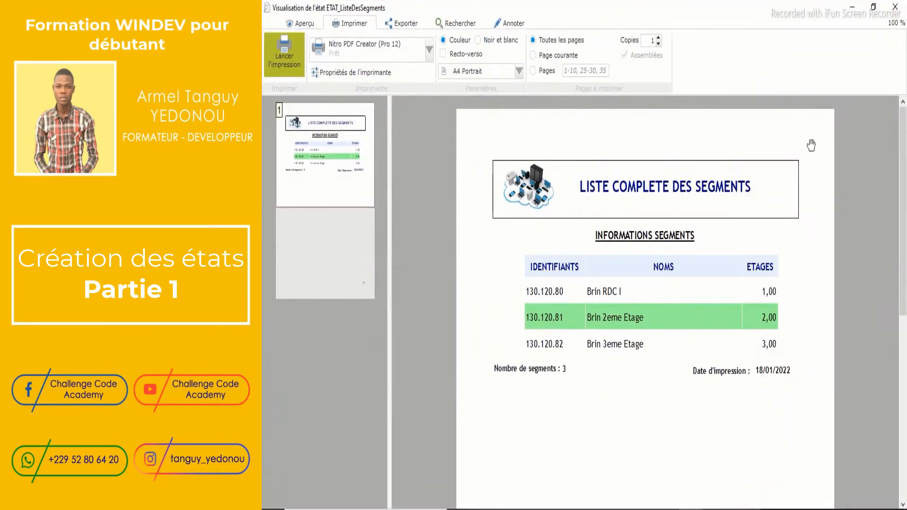
drag(903, 180, 906, 150)
click(893, 14)
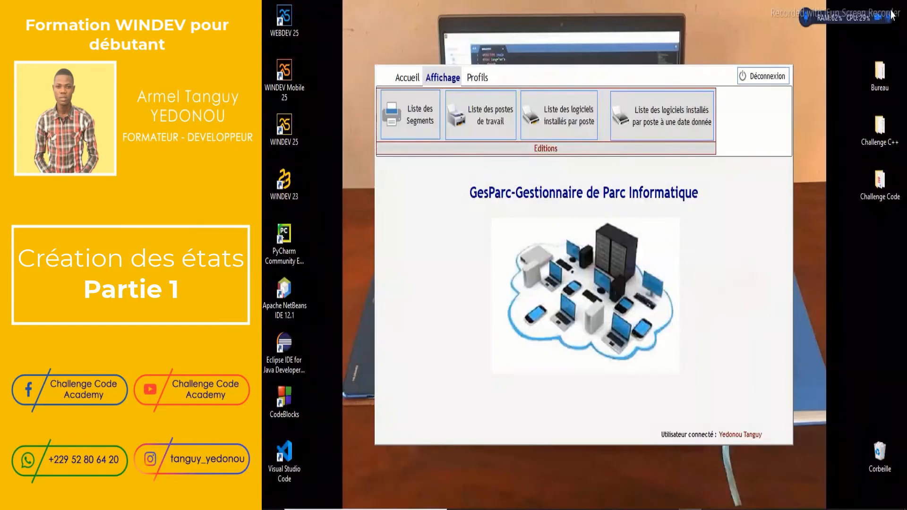
click(774, 78)
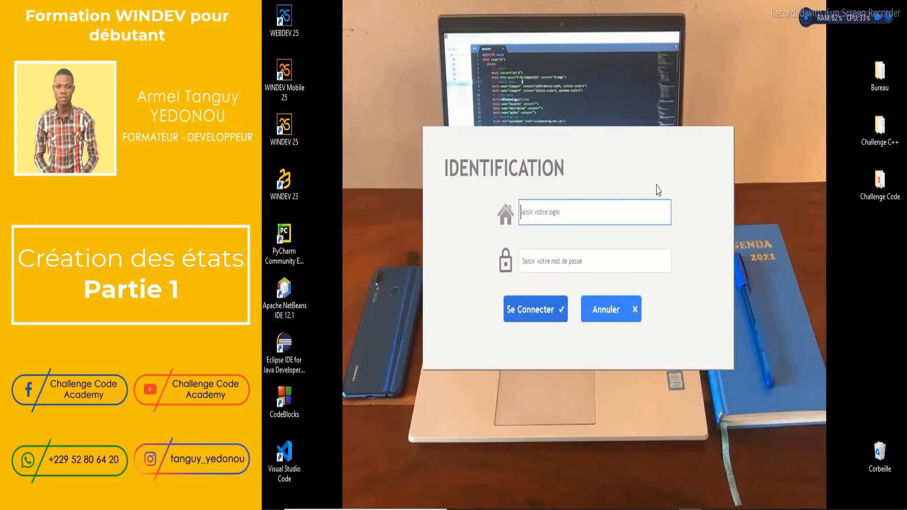
click(605, 309)
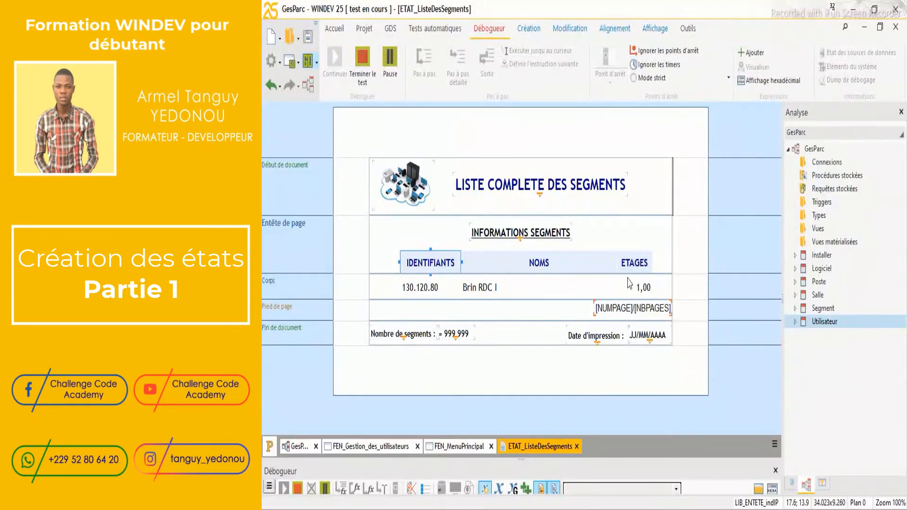
click(423, 238)
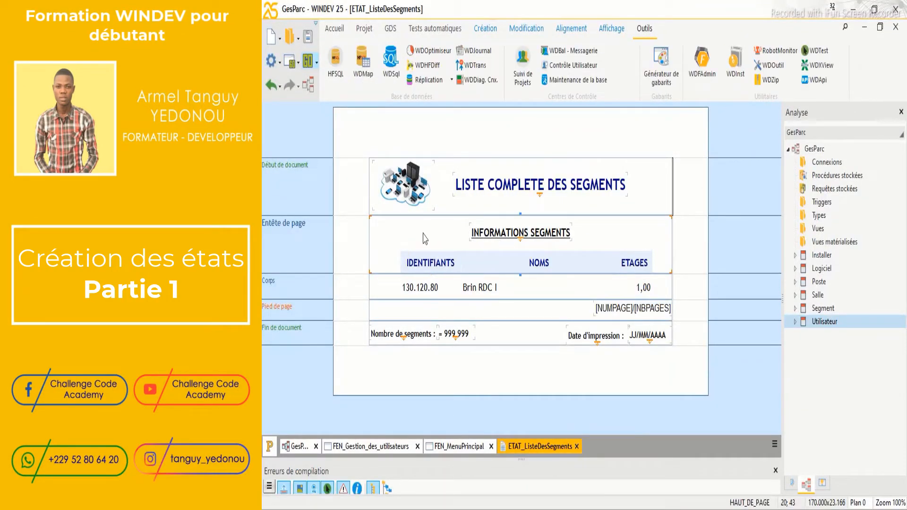
Choose the 'Tous' frame type in the table's Cadre settings and apply it
right_click(420, 260)
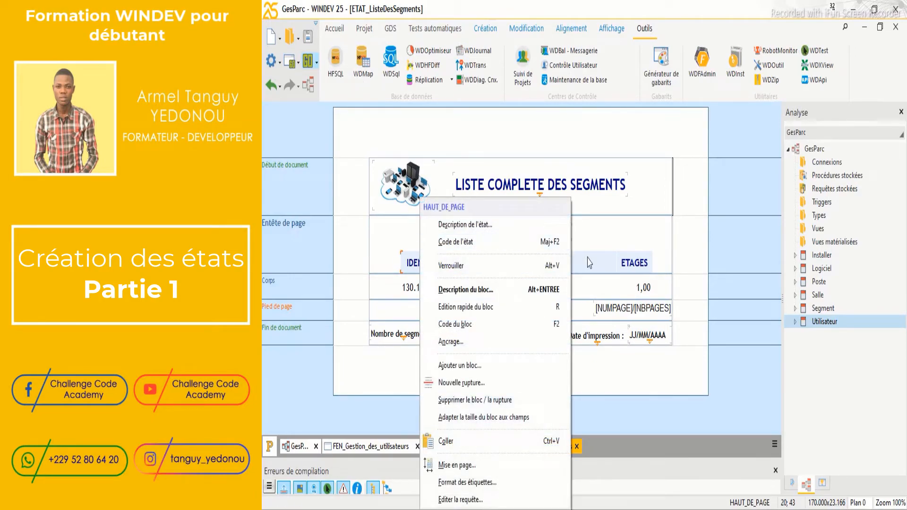
click(530, 263)
right_click(529, 264)
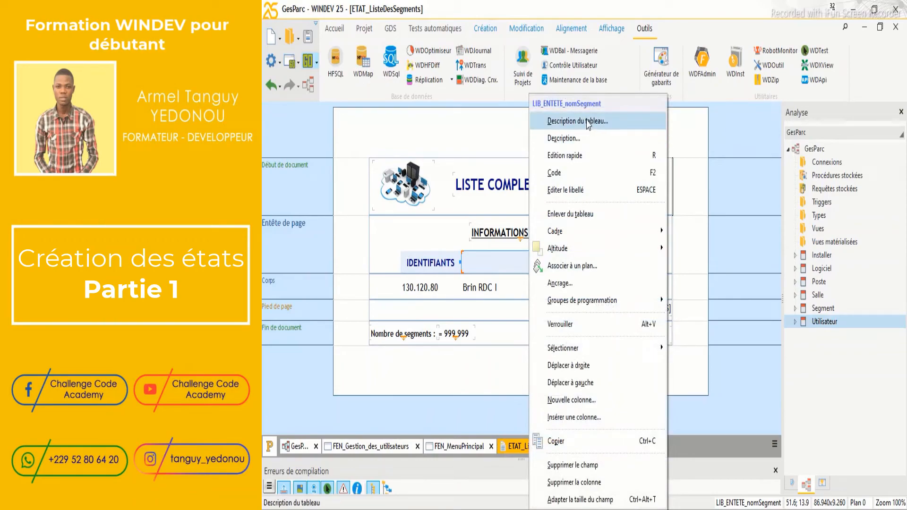
click(589, 123)
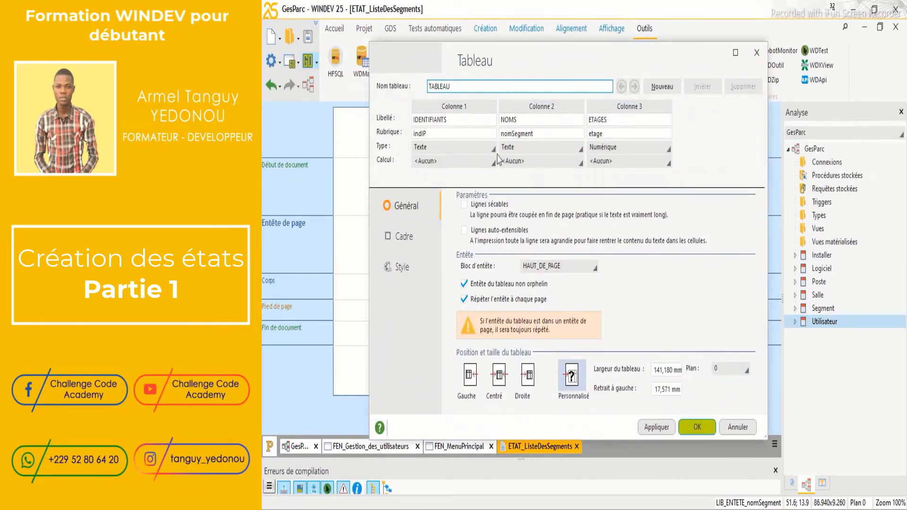
click(411, 239)
click(517, 230)
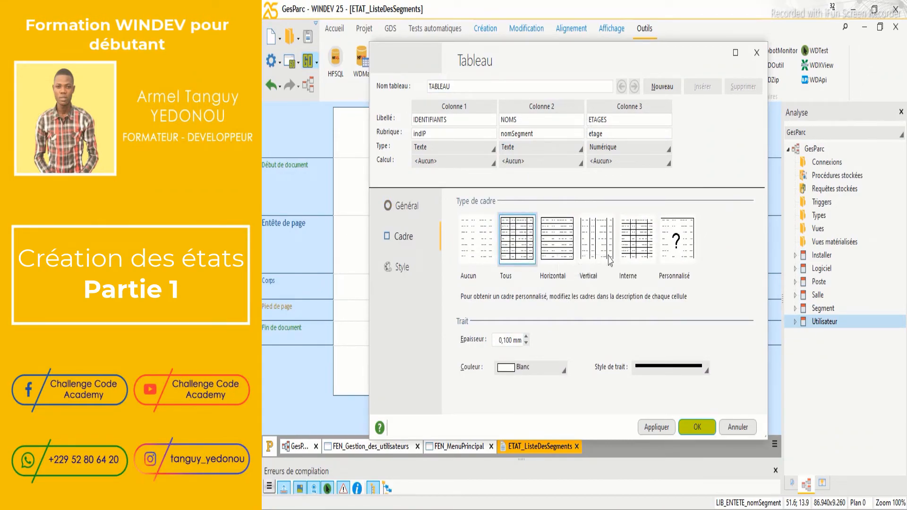
click(664, 428)
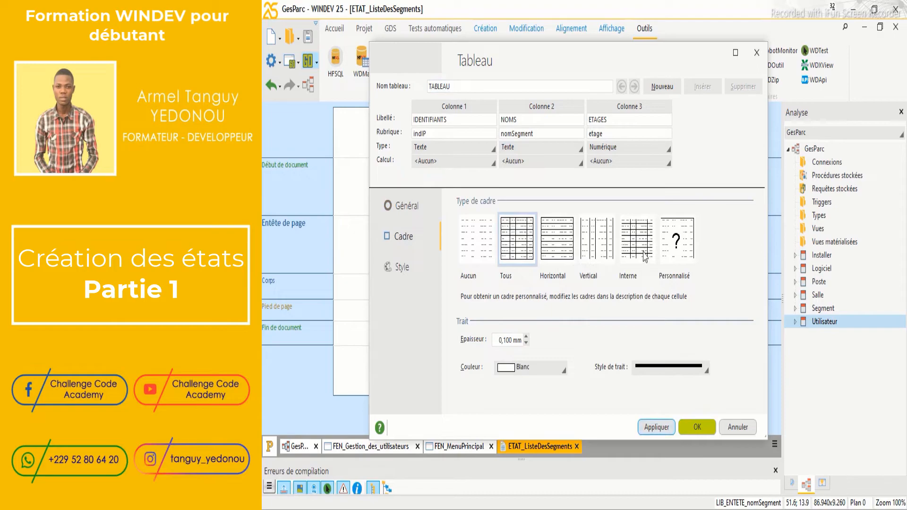
Set the table's border colour to Noir, apply it and confirm
drag(632, 59, 660, 63)
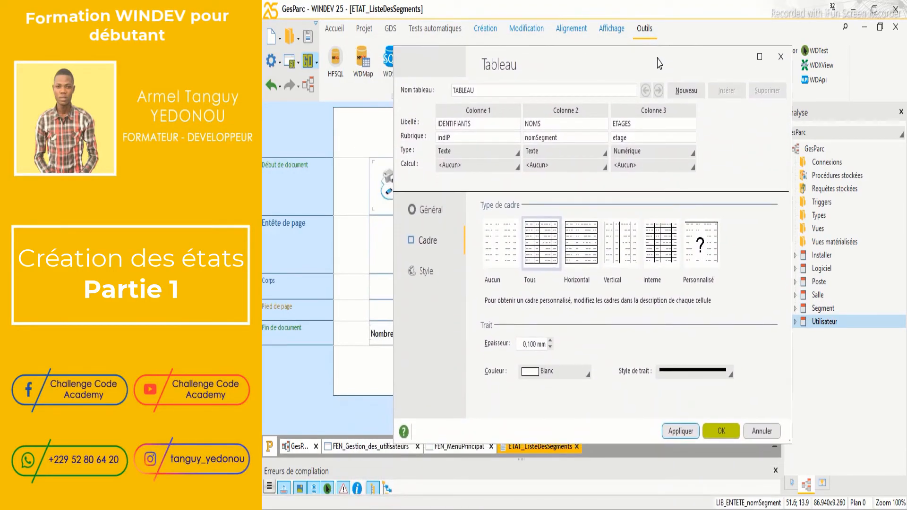
click(539, 272)
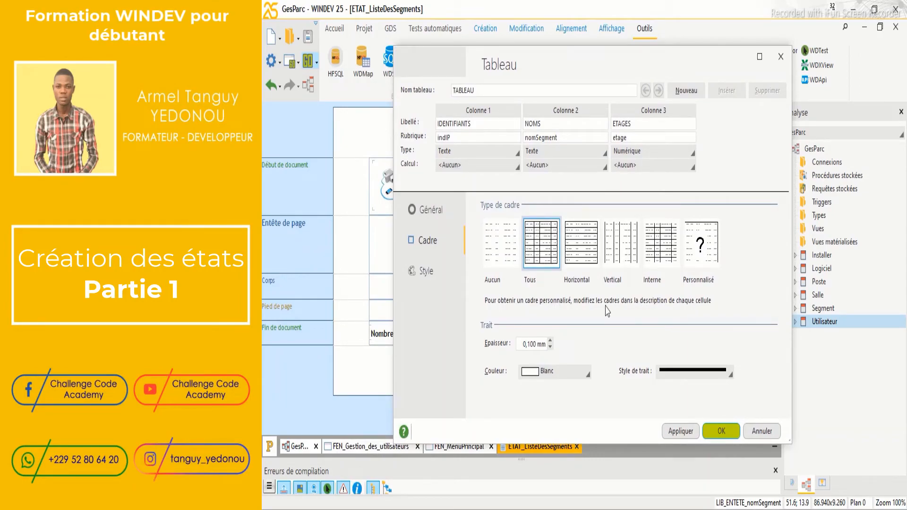
click(574, 371)
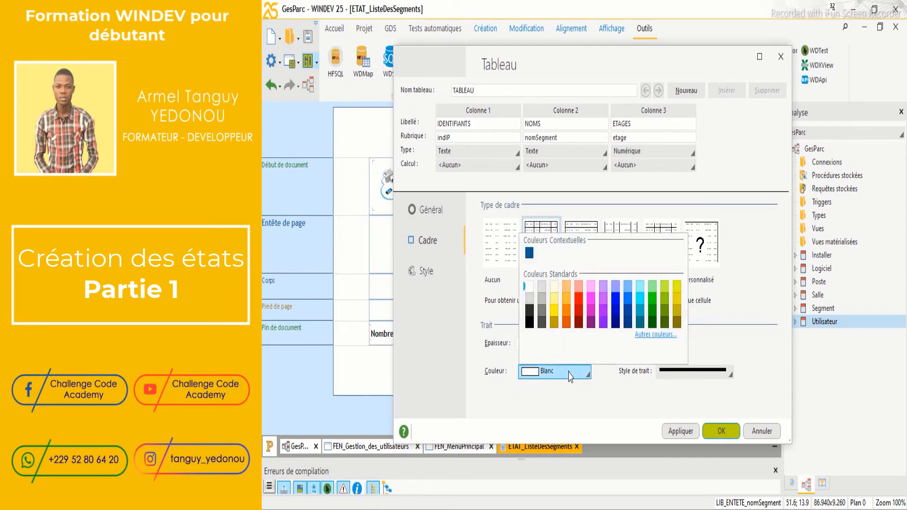
click(529, 323)
click(678, 432)
click(707, 435)
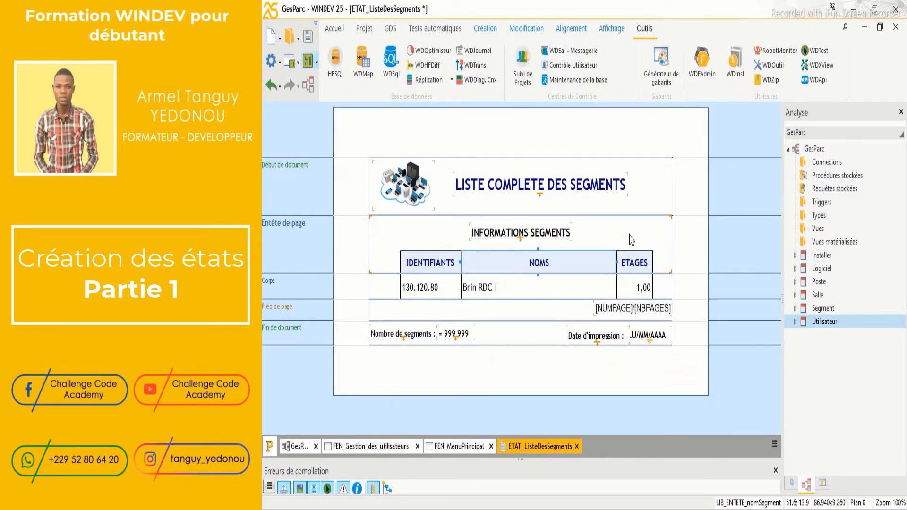
Shorten the Entête de page band so the data row sits under the headers
click(476, 284)
click(530, 268)
drag(537, 274, 537, 280)
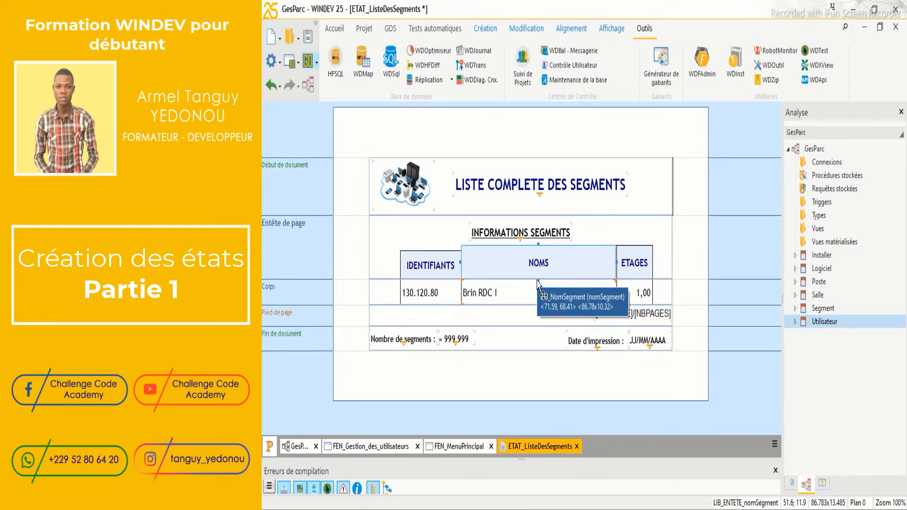
key(ctrl+z)
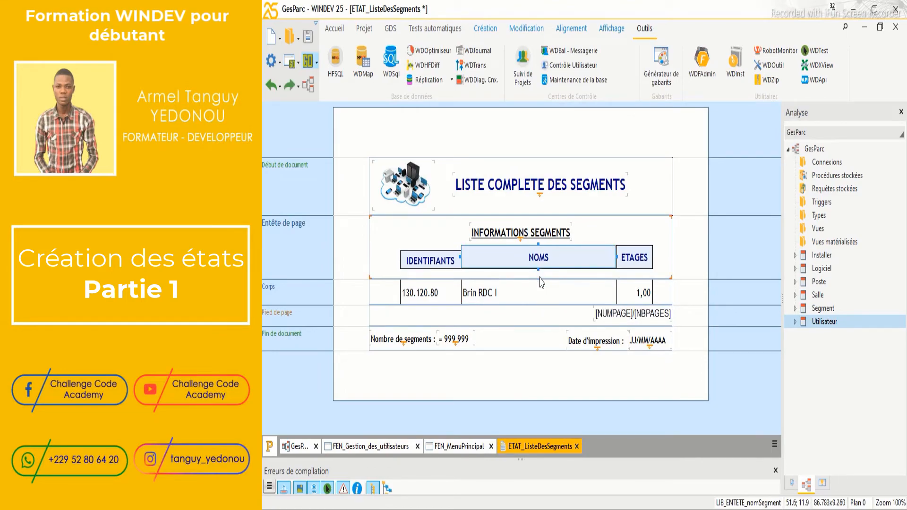
click(704, 286)
click(632, 269)
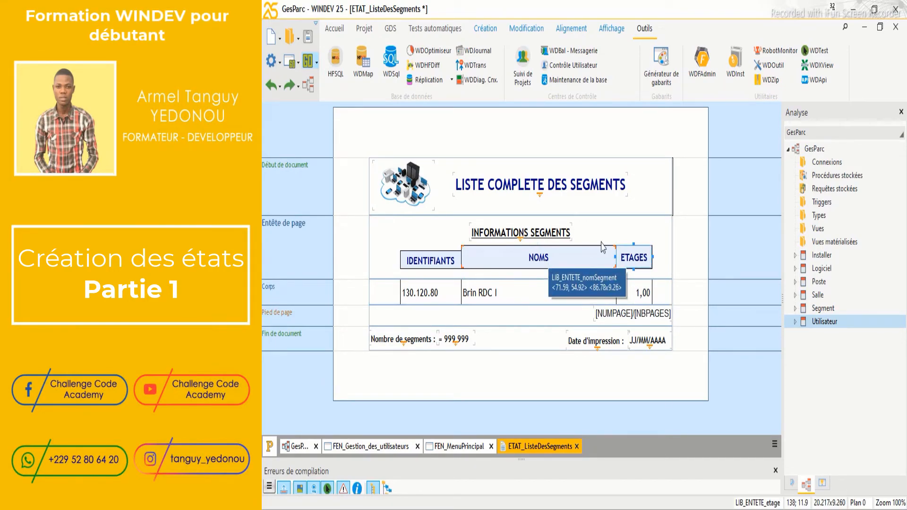
click(613, 260)
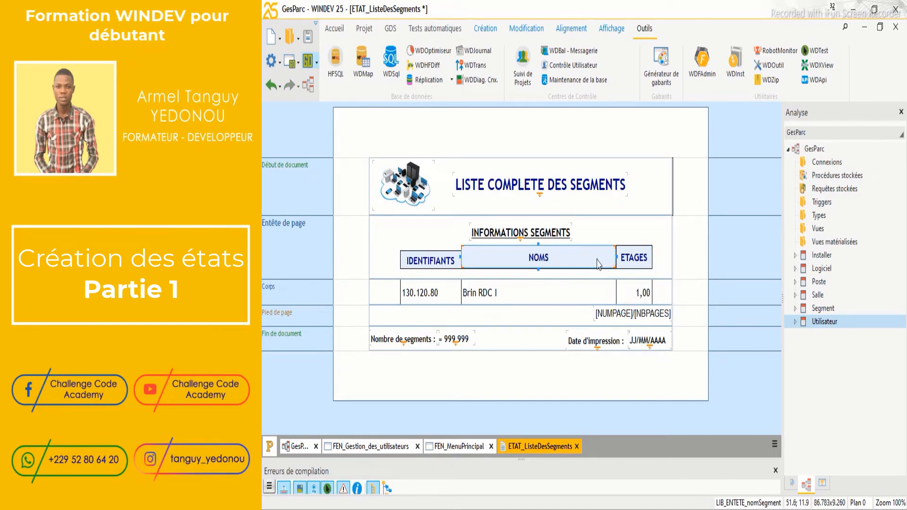
click(661, 273)
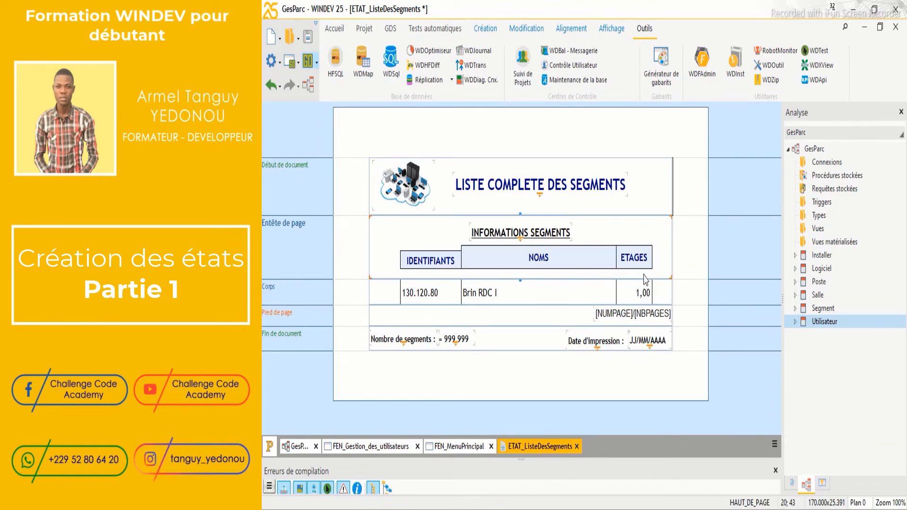
drag(522, 281, 521, 273)
Raise the IDENTIFIANTS header to the same height as NOMS and ETAGES
click(447, 267)
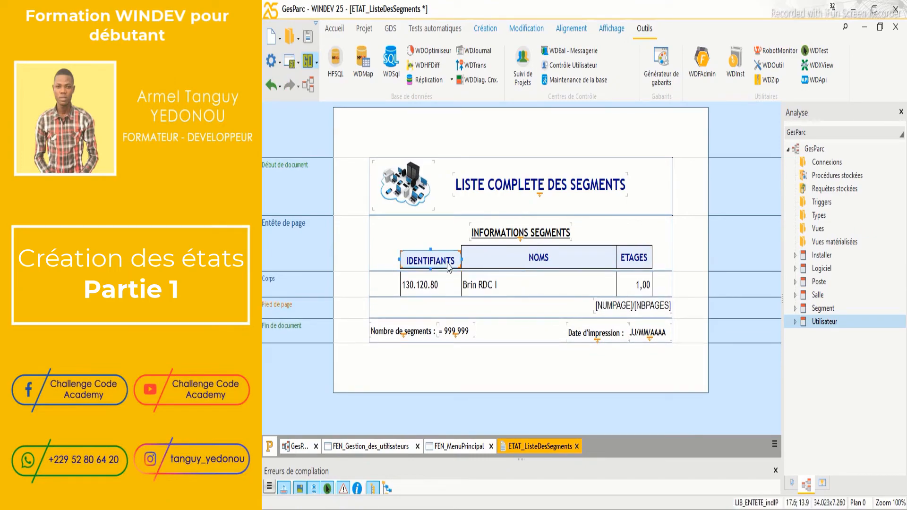
drag(431, 250, 431, 248)
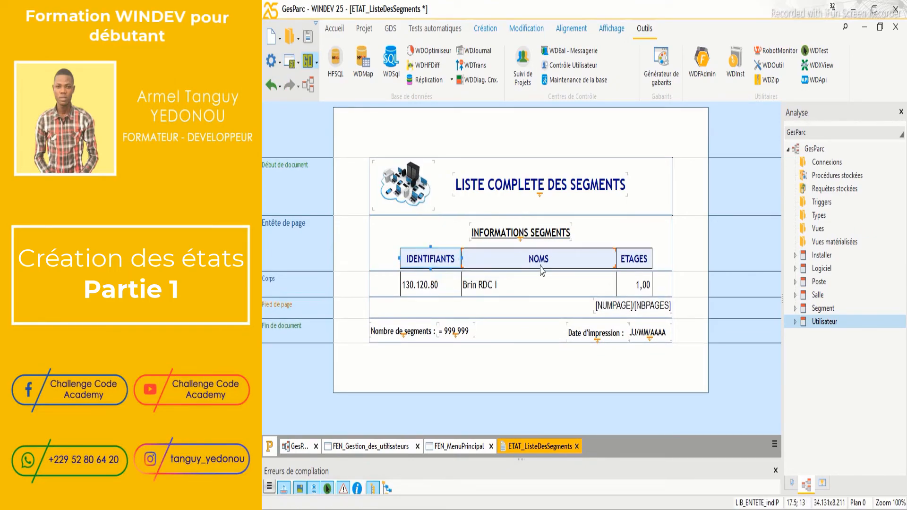
click(731, 270)
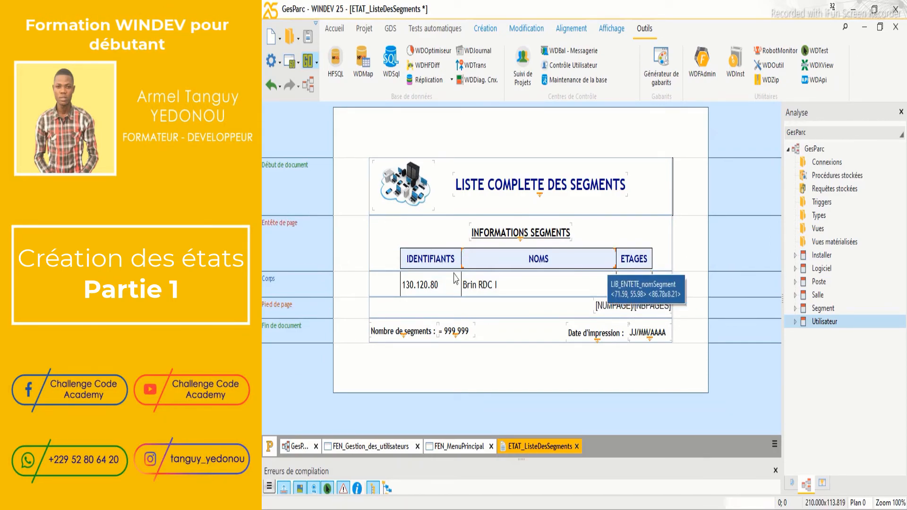
click(538, 278)
click(539, 281)
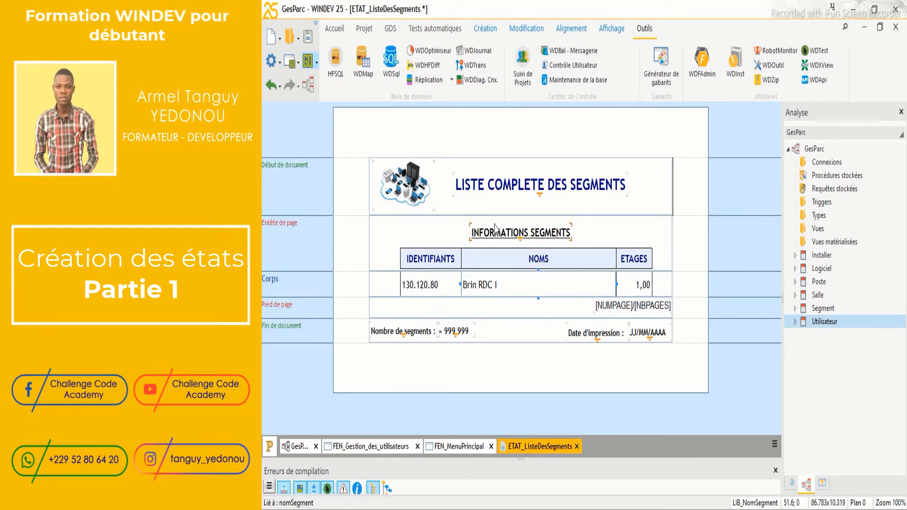
Save the report and log in to the GesParc test run with the test user's credentials
click(307, 36)
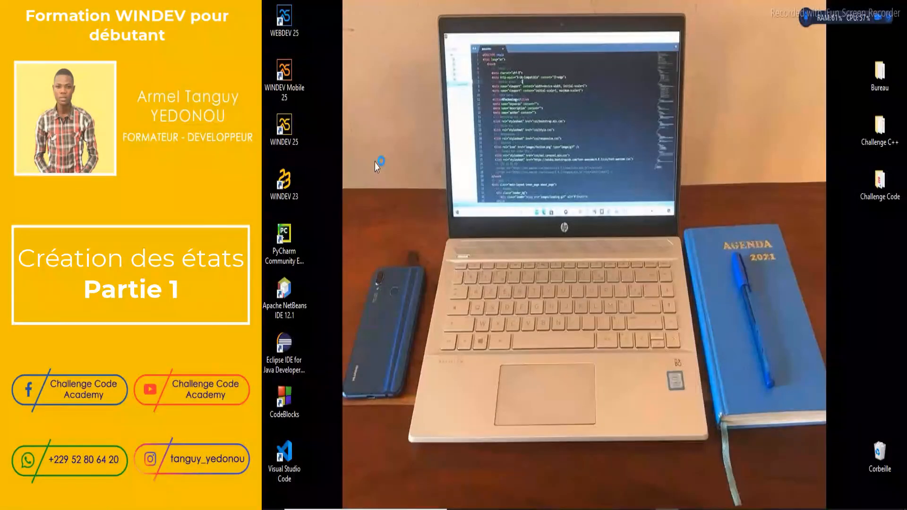
text(ROOT)
key(Tab)
text(r)
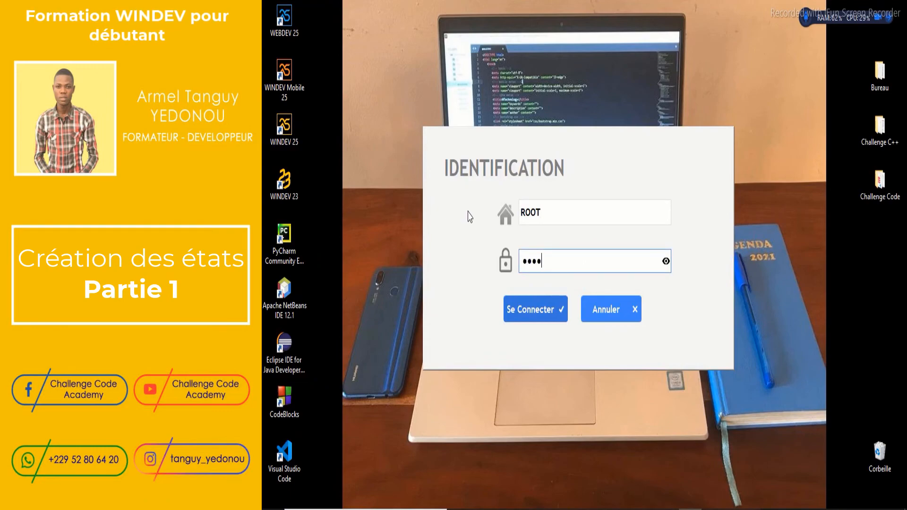
key(Return)
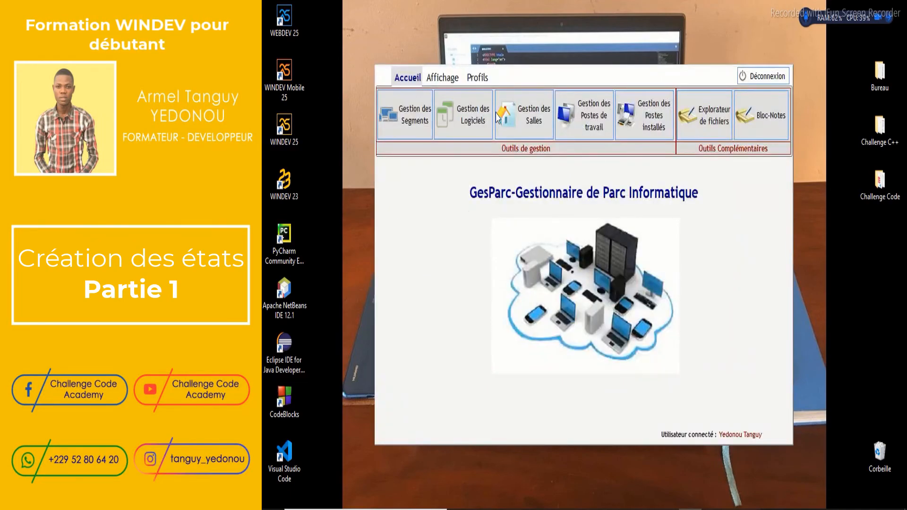
Review the maximized Liste des Segments preview, then close it, log out and cancel the login
click(457, 82)
click(401, 114)
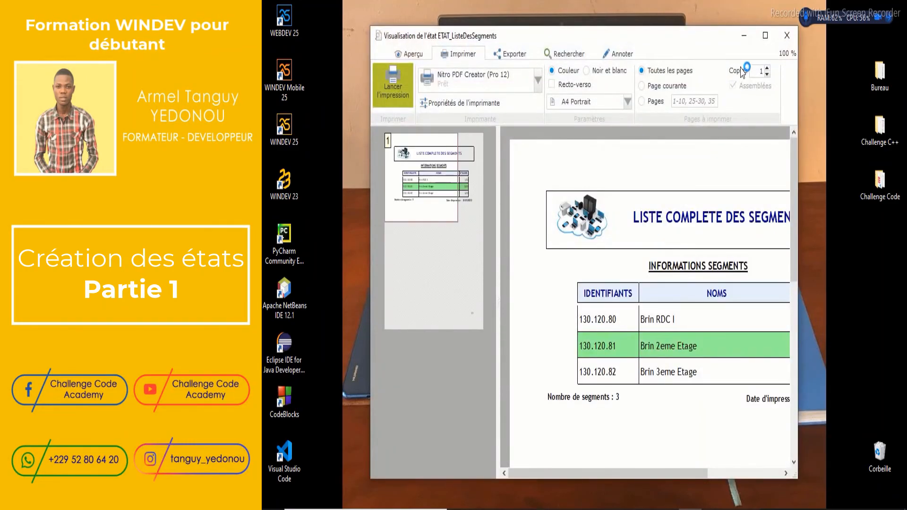
click(766, 37)
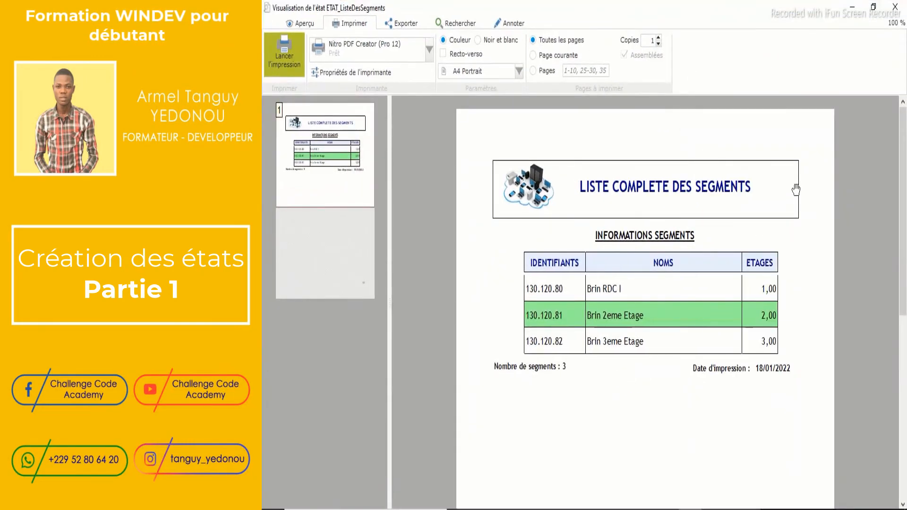
drag(902, 196, 903, 165)
click(895, 7)
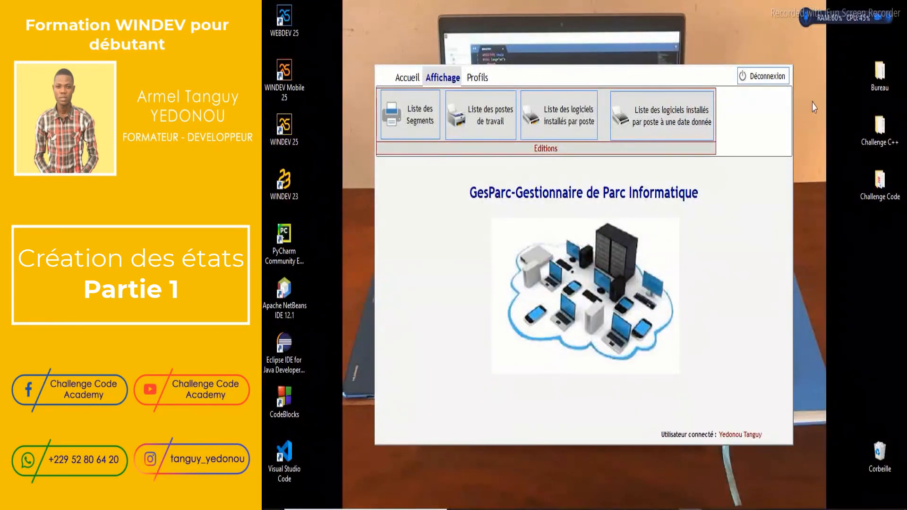
click(781, 80)
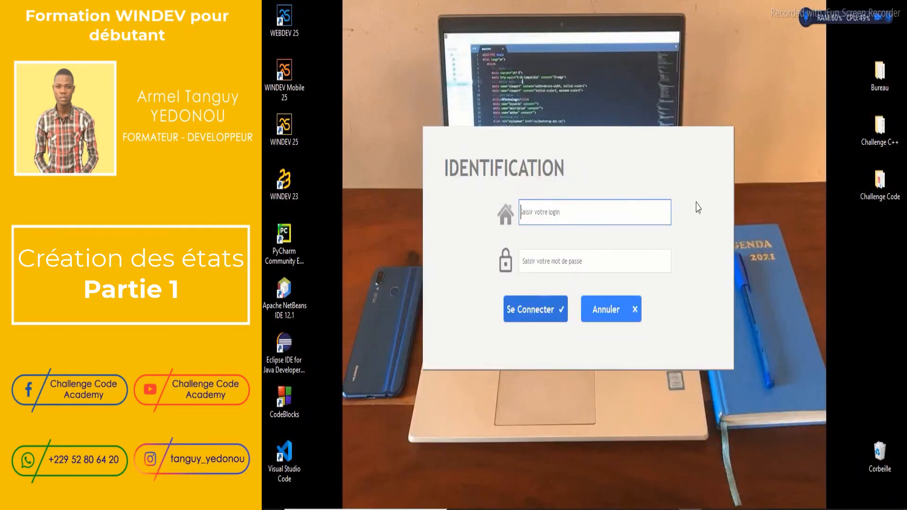
click(614, 312)
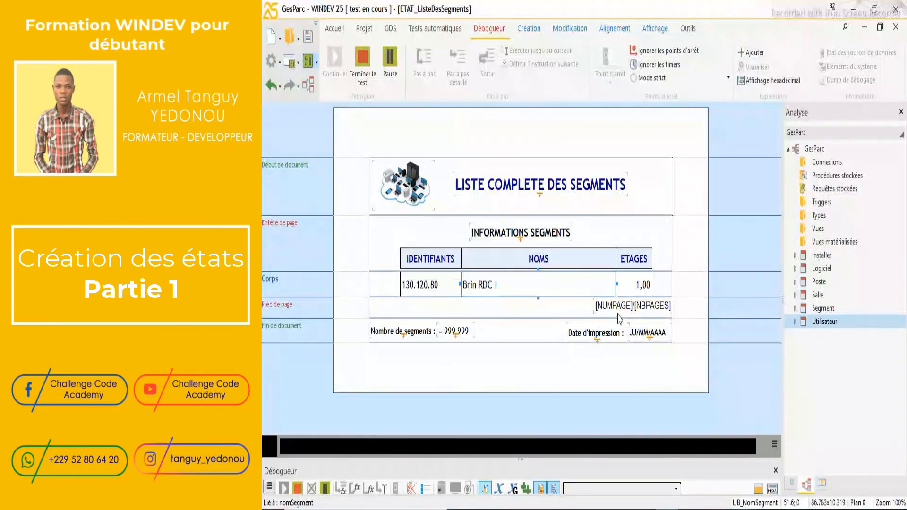